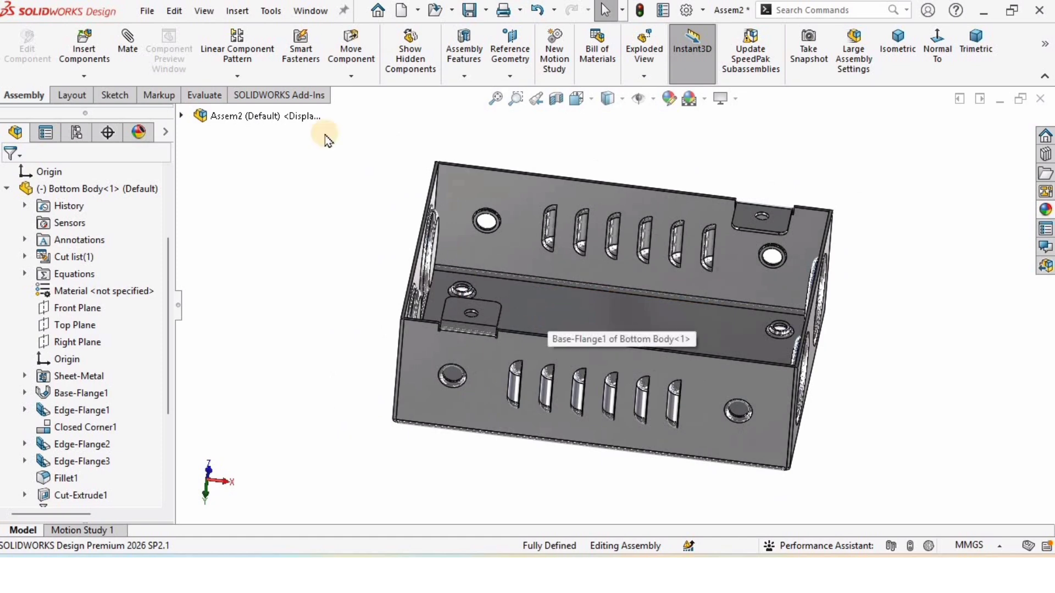
Step: Create a new part document and set its units to MMGS
left_click(147, 12)
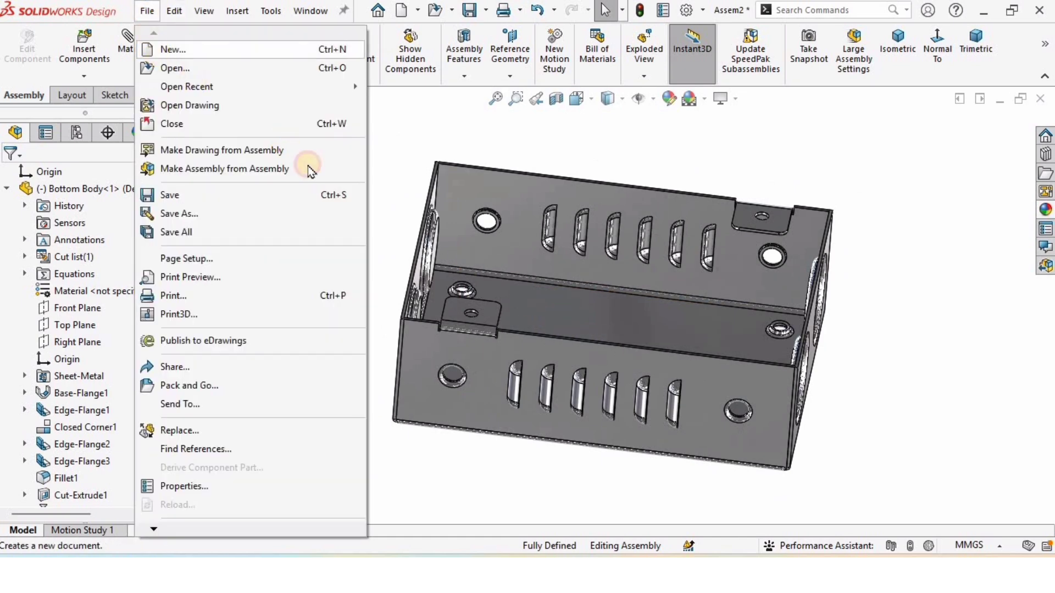
left_click(404, 222)
left_click(641, 442)
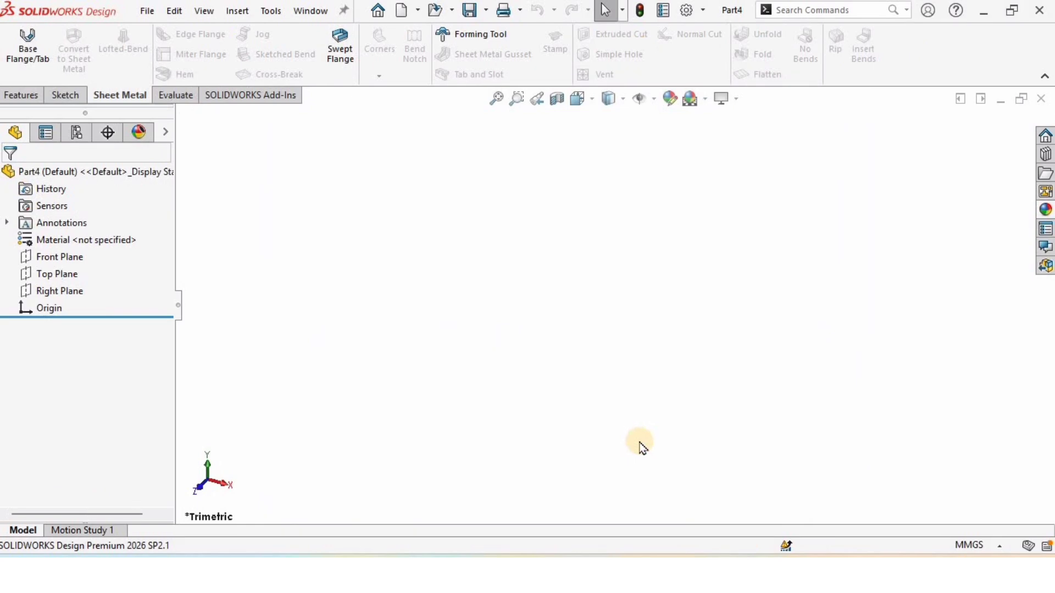
left_click(732, 105)
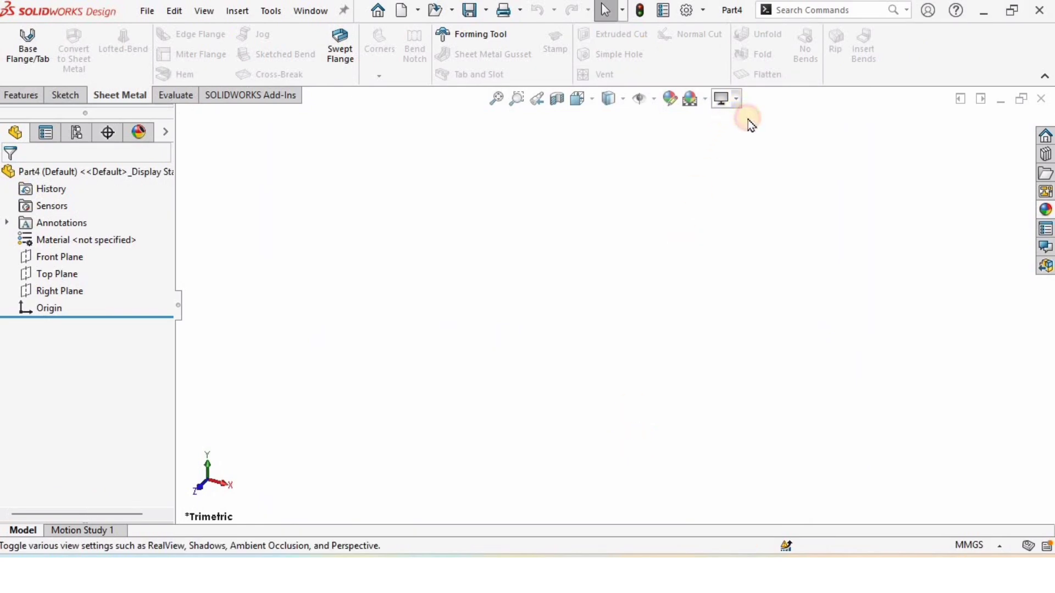
left_click(748, 121)
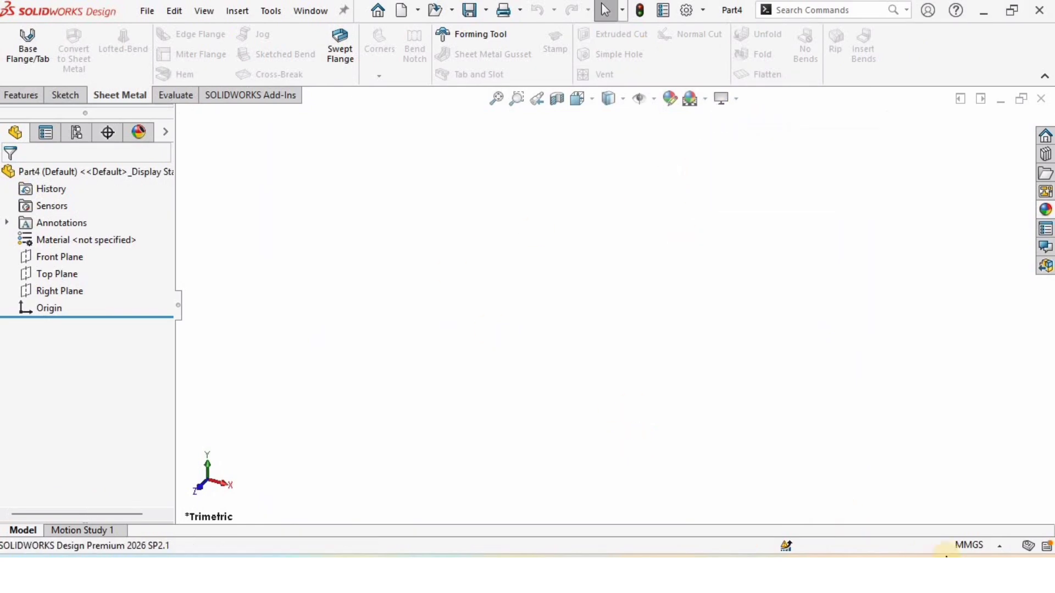
left_click(970, 549)
left_click(934, 481)
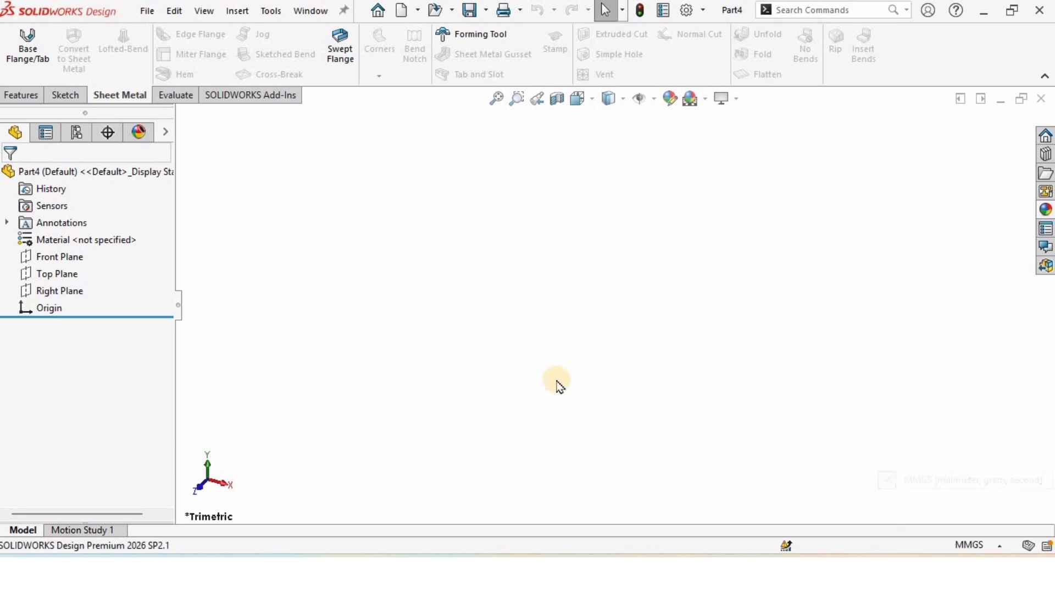
Step: Start a sketch on the Top Plane and draw a center rectangle about 170 mm wide from the origin
left_click(67, 274)
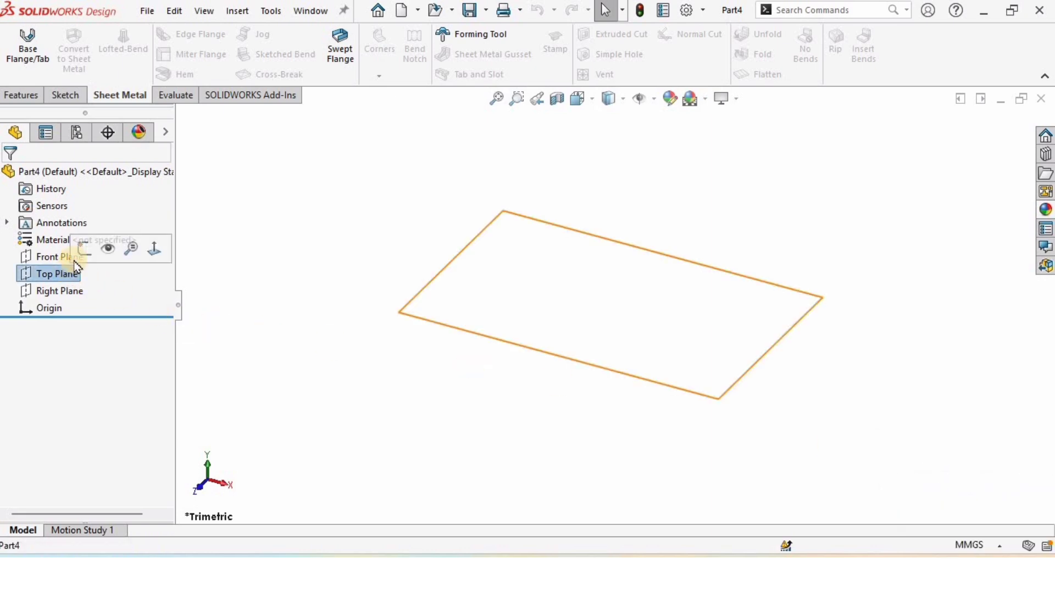
left_click(83, 248)
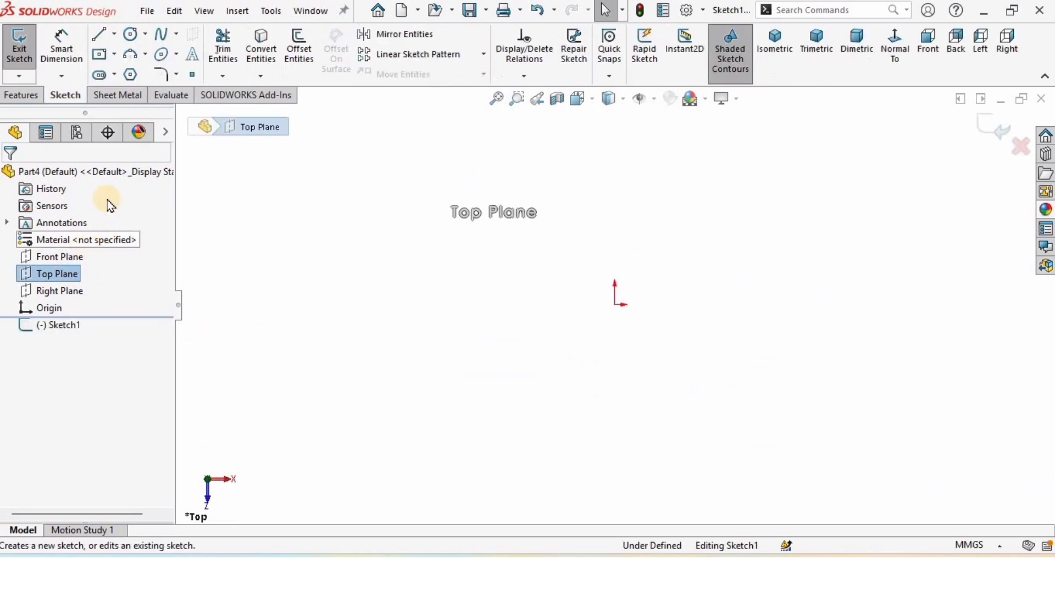
left_click(115, 54)
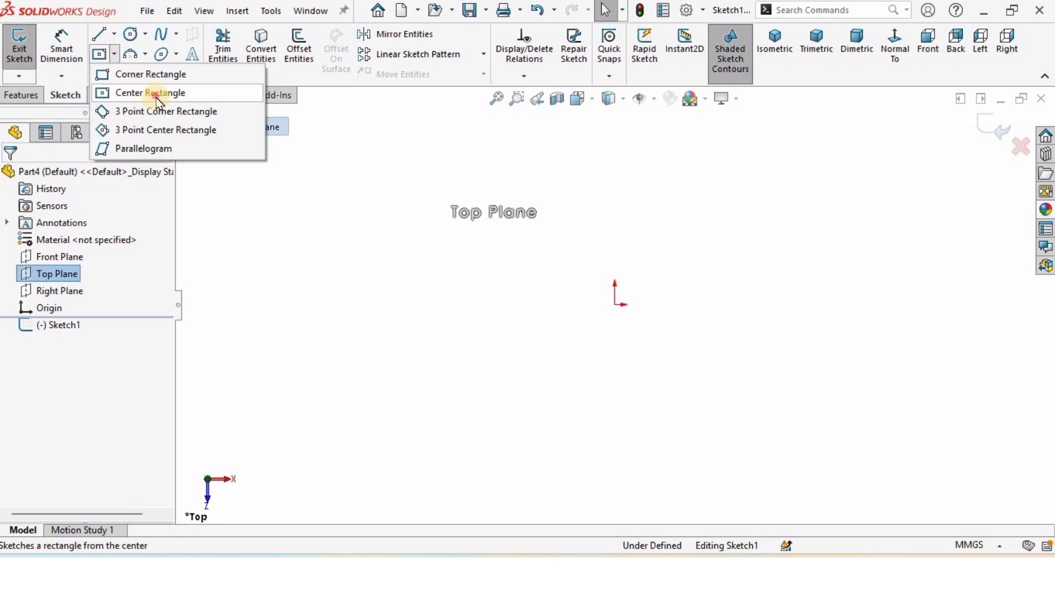
left_click(158, 103)
mouse_move(617, 304)
left_mouse_down()
mouse_move(593, 266)
mouse_move(514, 202)
mouse_move(456, 196)
left_mouse_up()
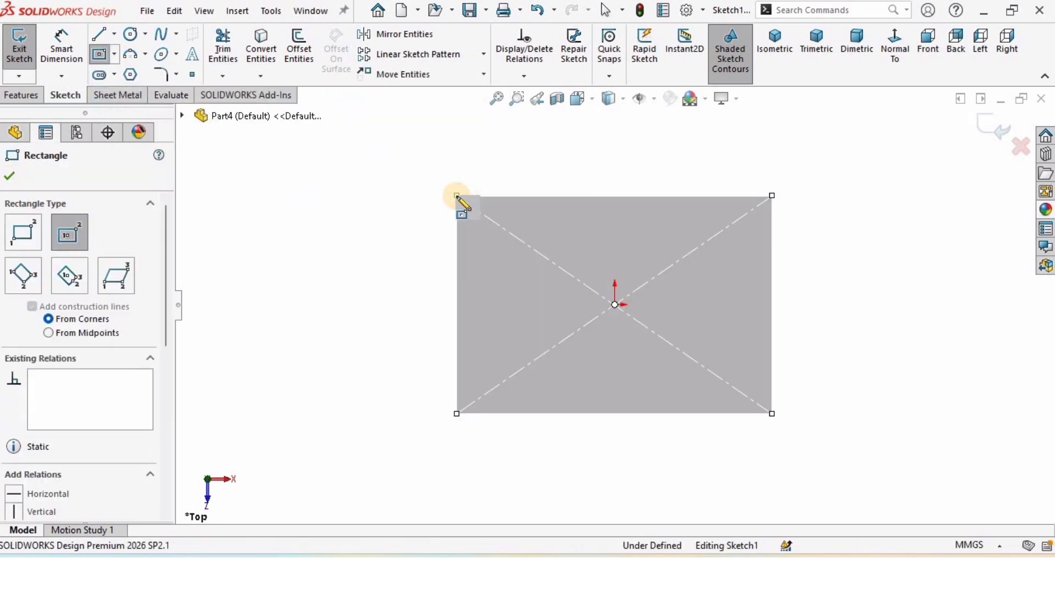
Step: Dimension the rectangle 255.2 mm wide and 185.2 mm high
left_click(61, 47)
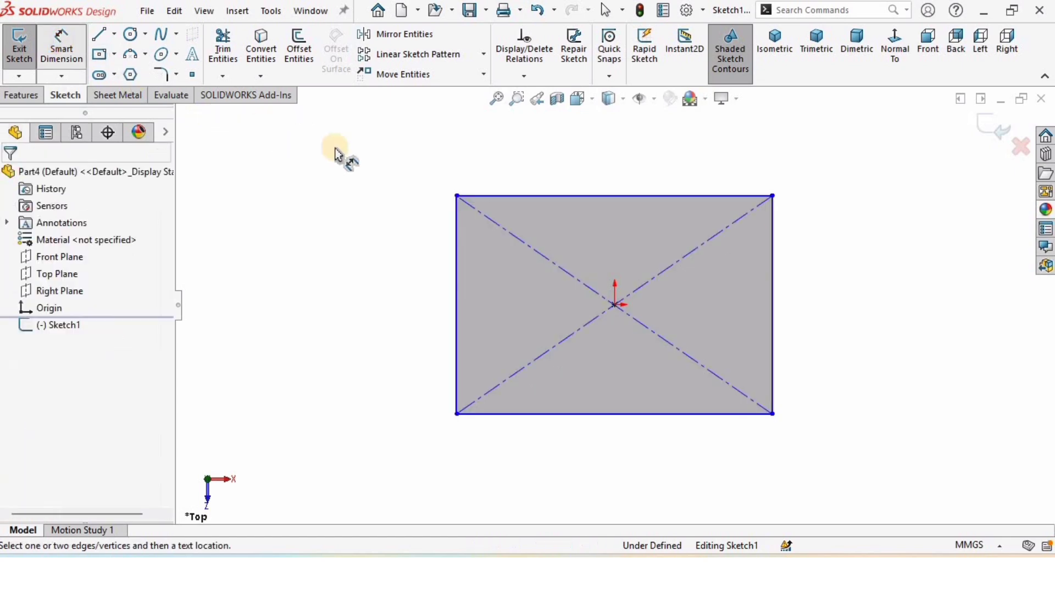
left_click(530, 195)
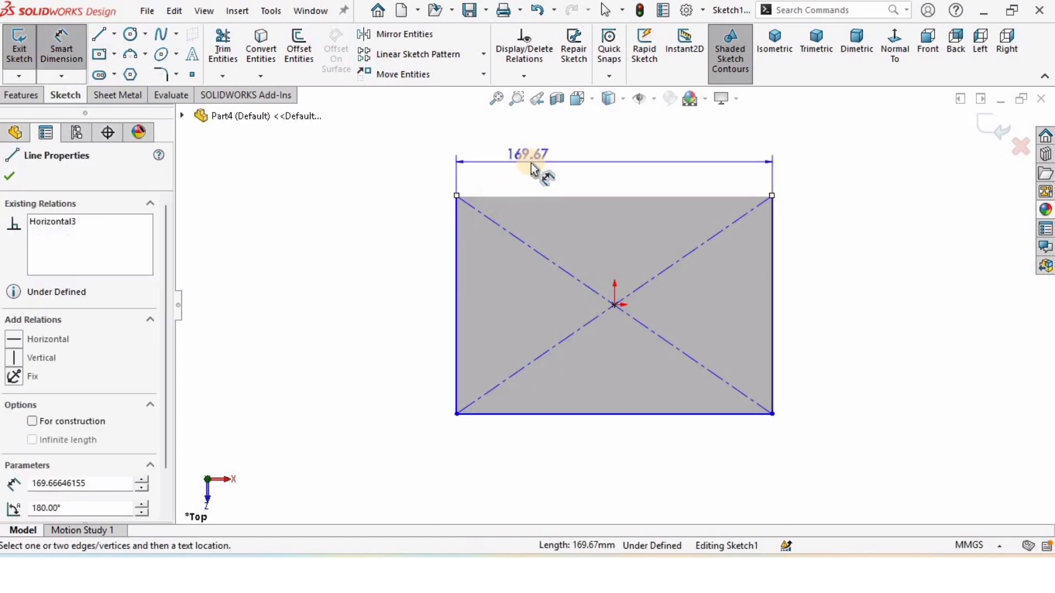
left_click(534, 170)
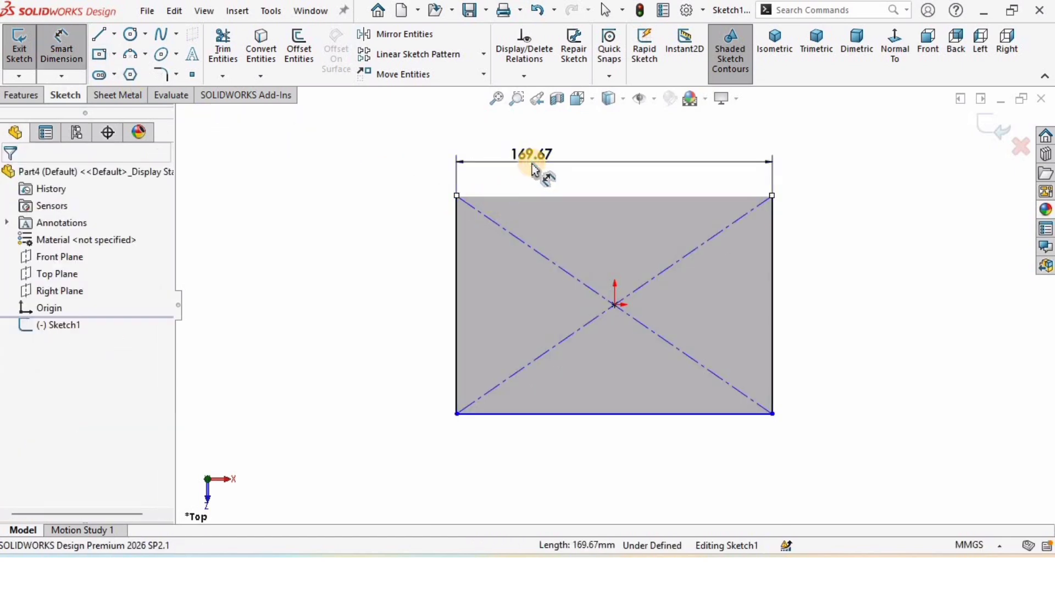
type("255.2")
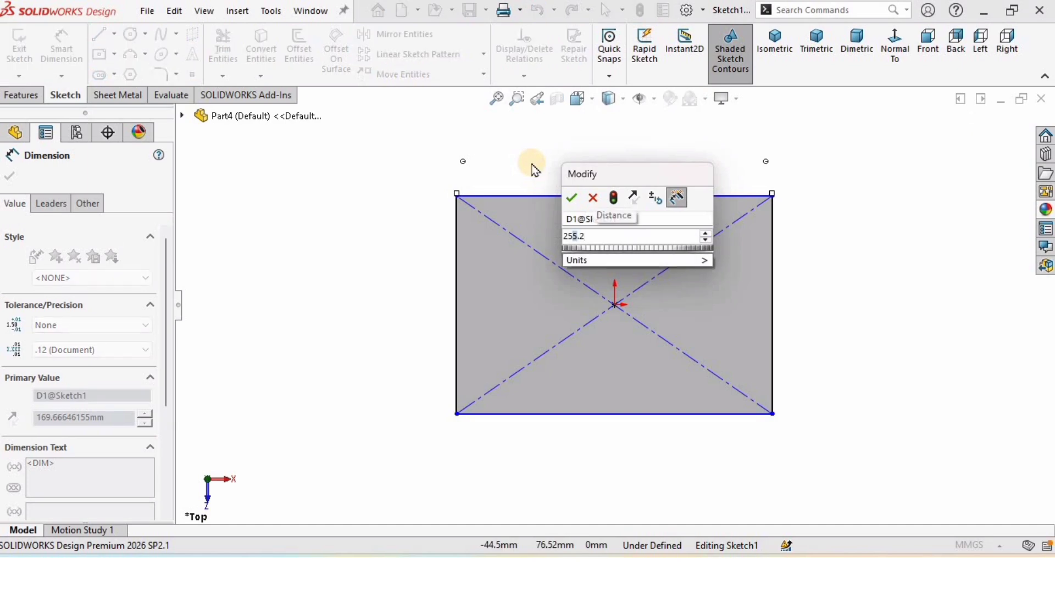
key("Return")
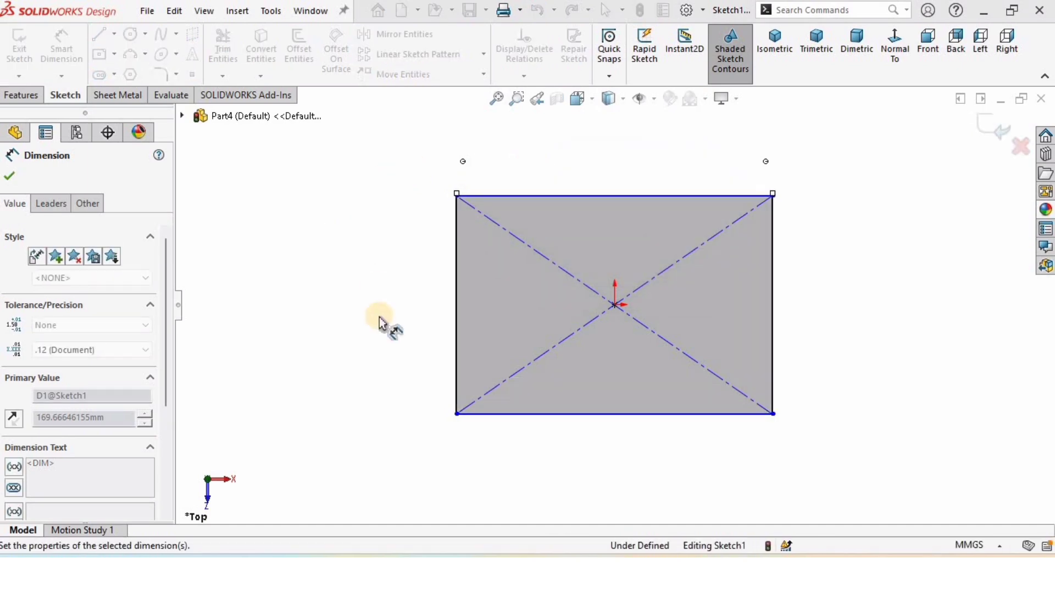
left_click(457, 228)
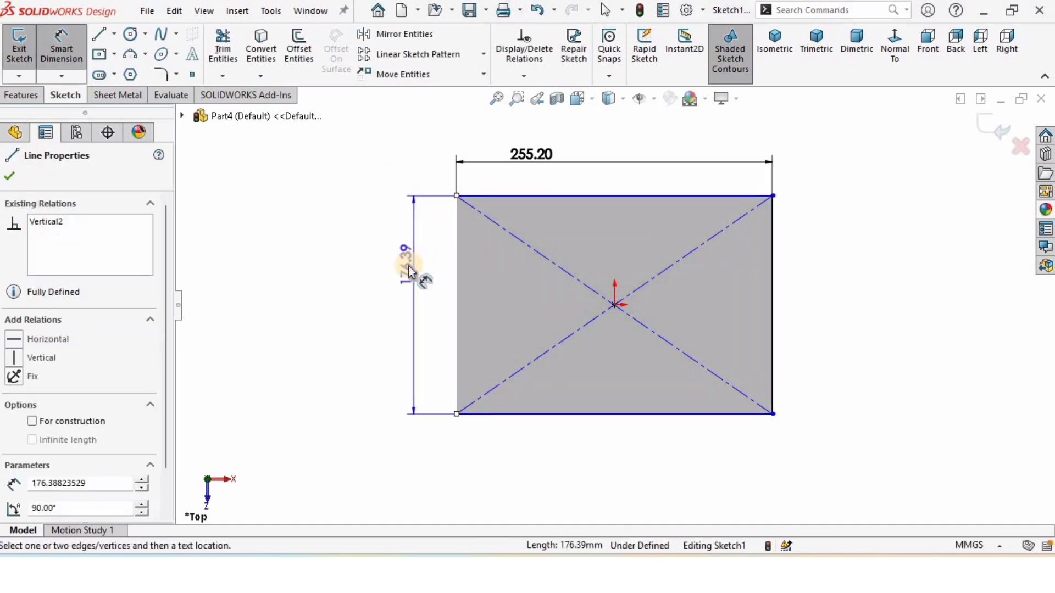
left_click(408, 266)
type("185")
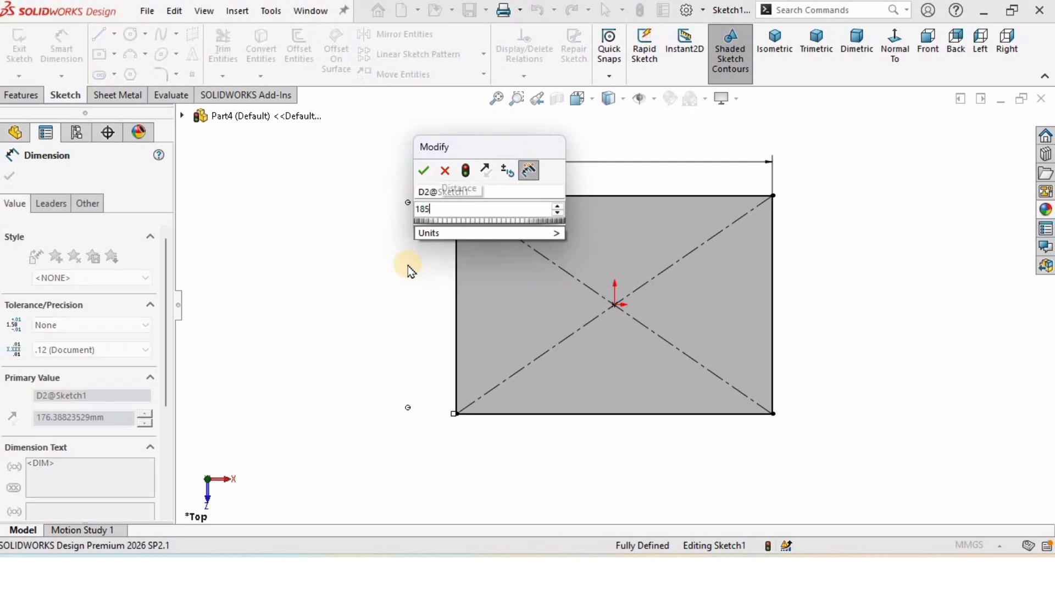
type(".2")
key("Return")
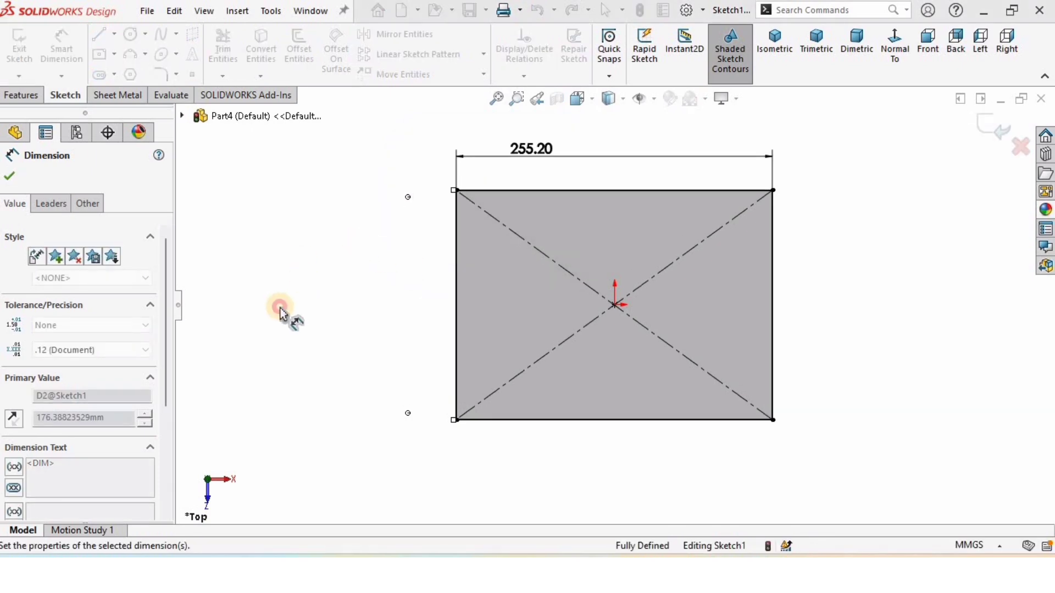
Step: Create a 2 mm thick base flange from the rectangle, with the thickness direction reversed and a K-Factor of 0.5
left_click(117, 99)
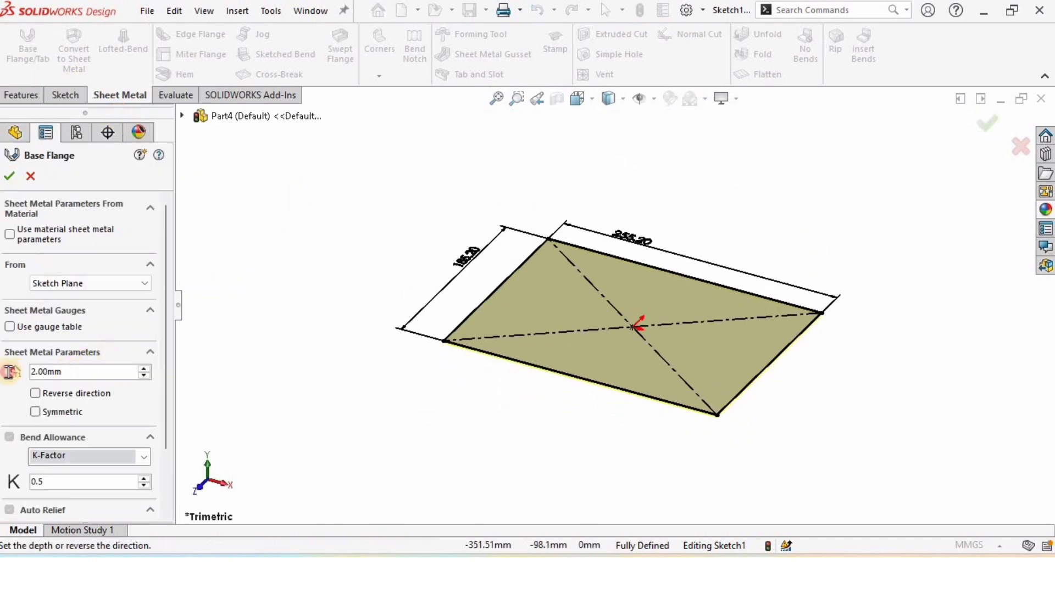
scroll(680, 409, "down", 5)
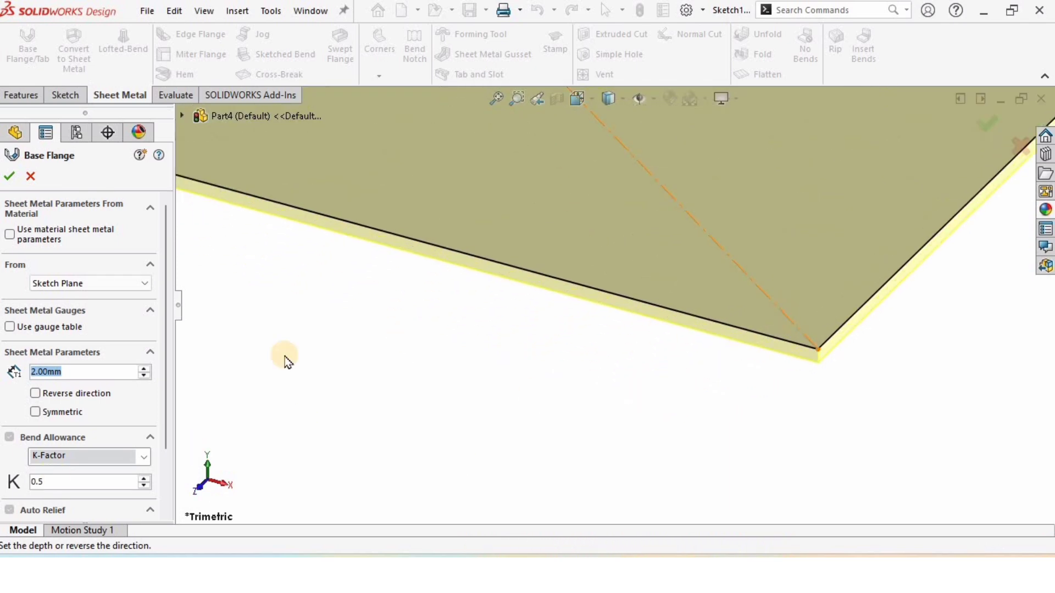
left_click(61, 394)
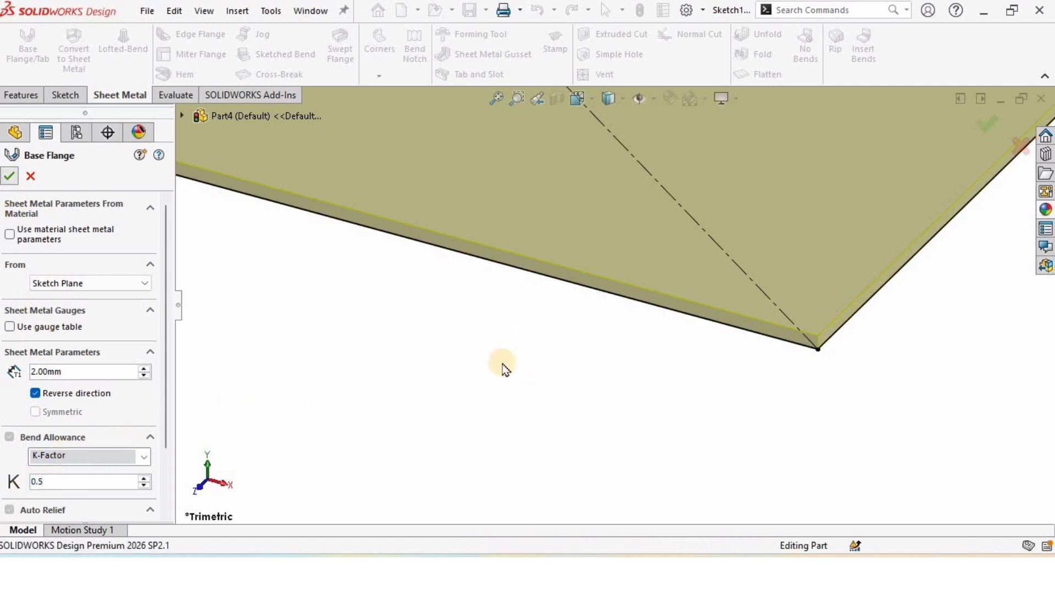
scroll(558, 169, "up", 5)
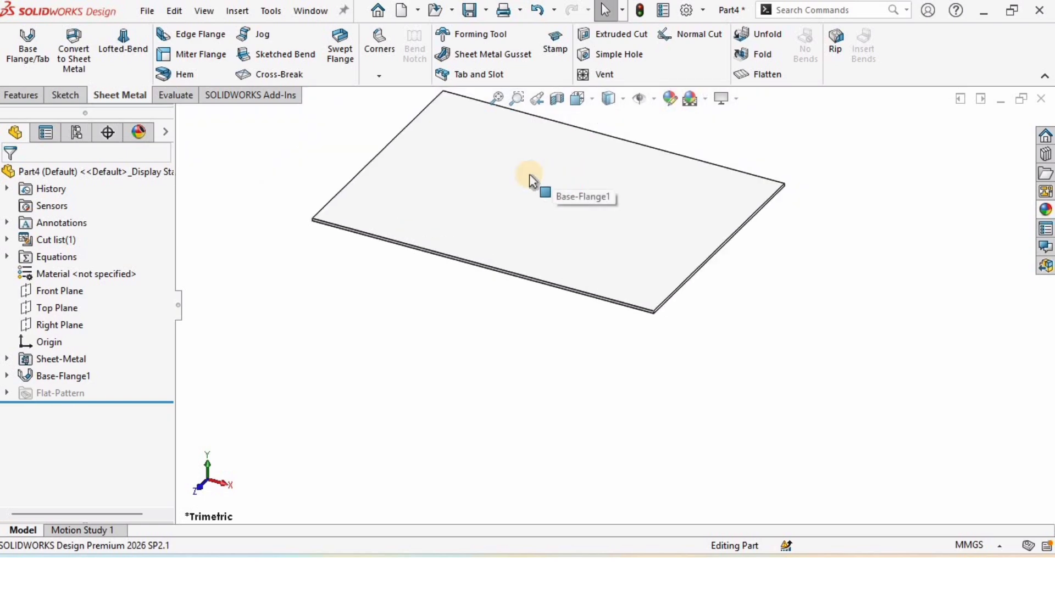
Step: Apply the steel grey appearance from the Car paints to the sheet-metal plate
middle_click_drag(577, 205, 624, 278, "ctrl")
scroll(624, 278, "down", 1)
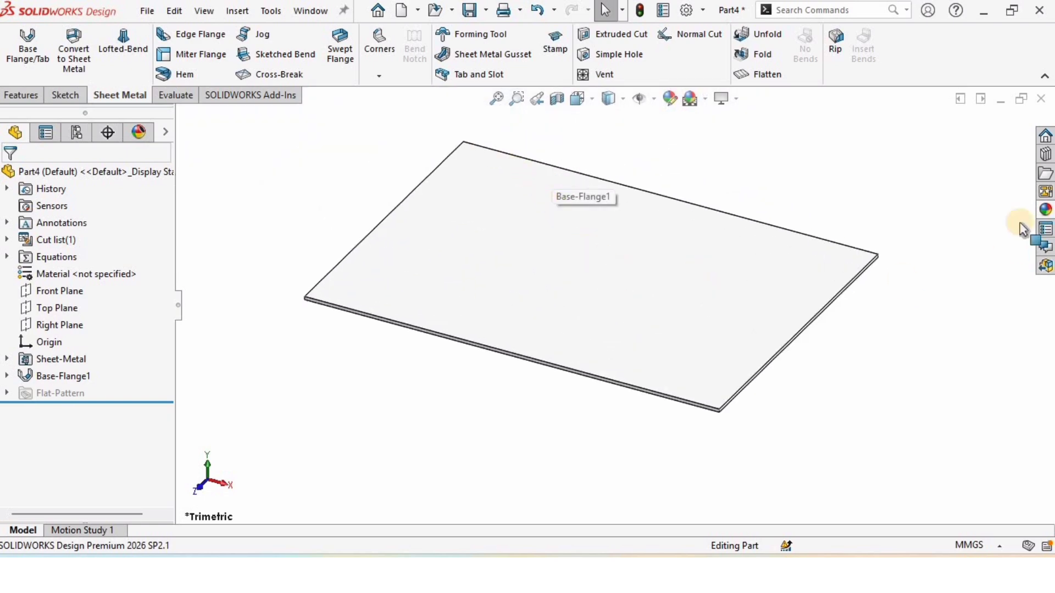
left_click(1045, 210)
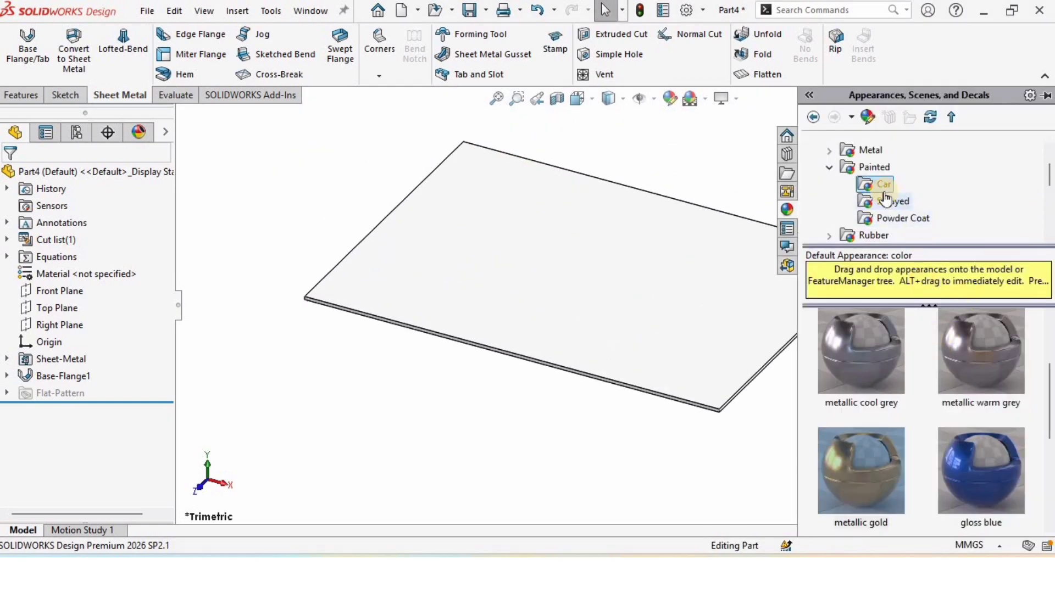
double_click(834, 478)
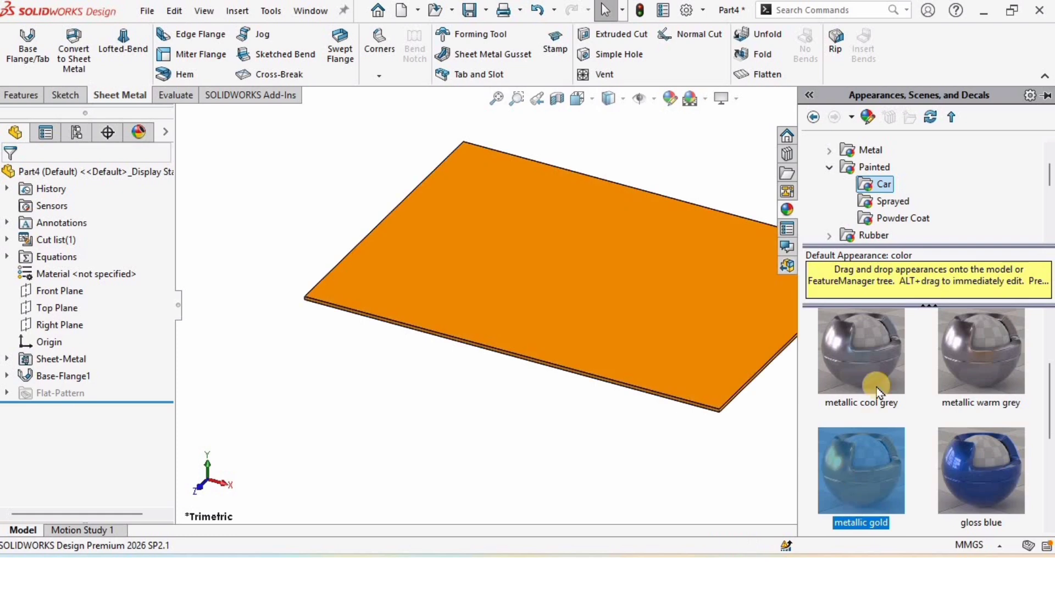
scroll(879, 450, "down", 3)
double_click(874, 486)
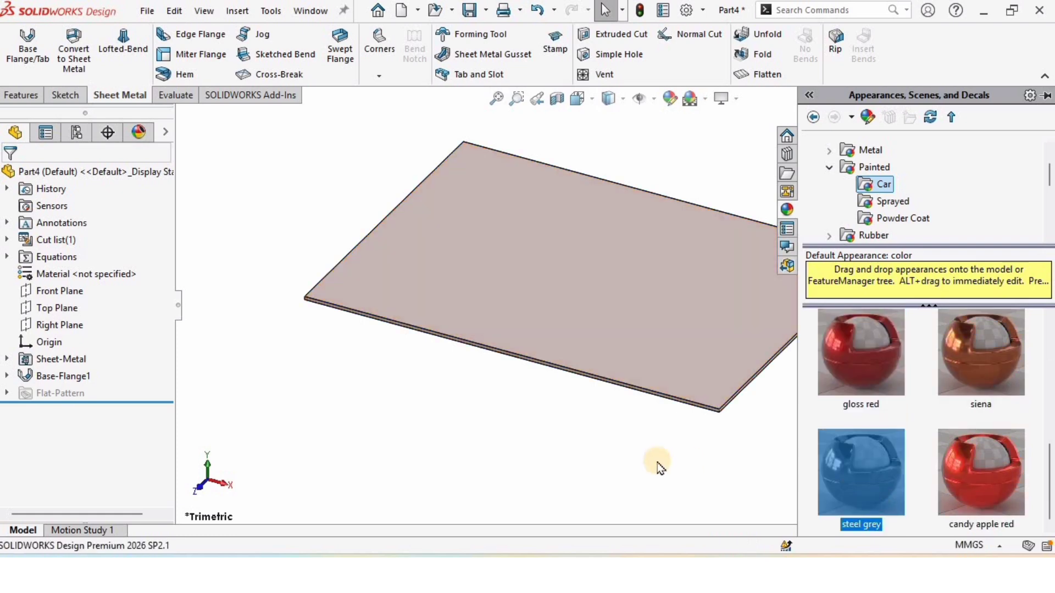
left_click(666, 447)
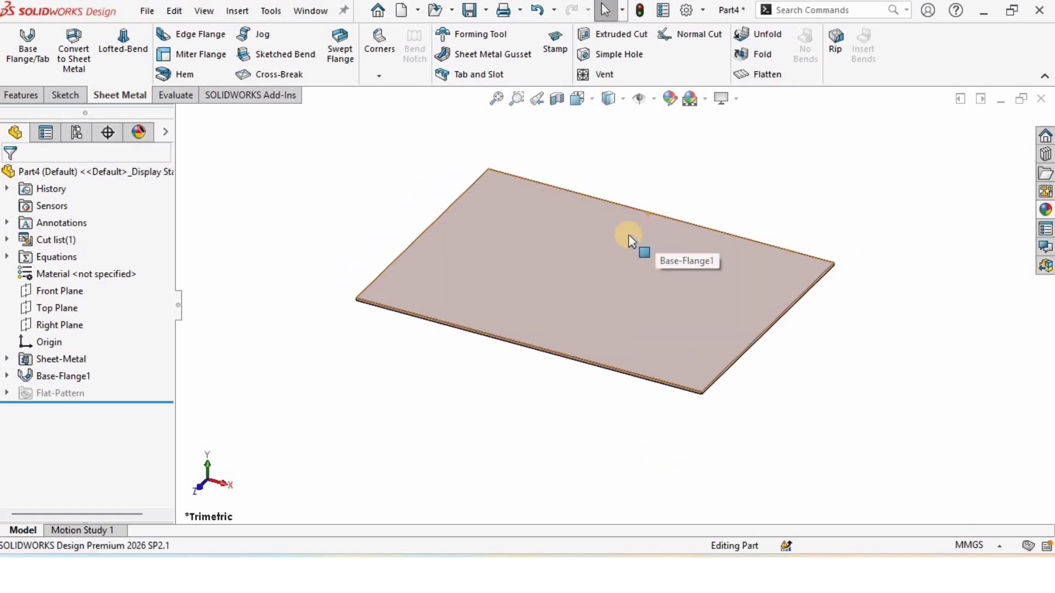
Step: Start an upward 90-degree edge flange about 37 mm long on all four edges of the plate
scroll(631, 241, "down", 1)
left_click(192, 38)
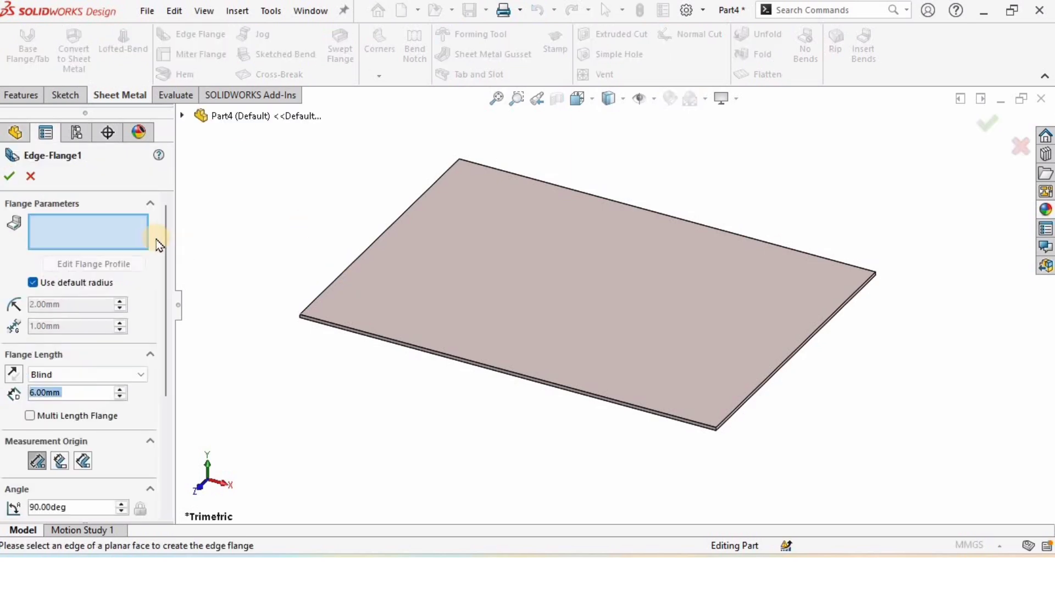
left_click(95, 235)
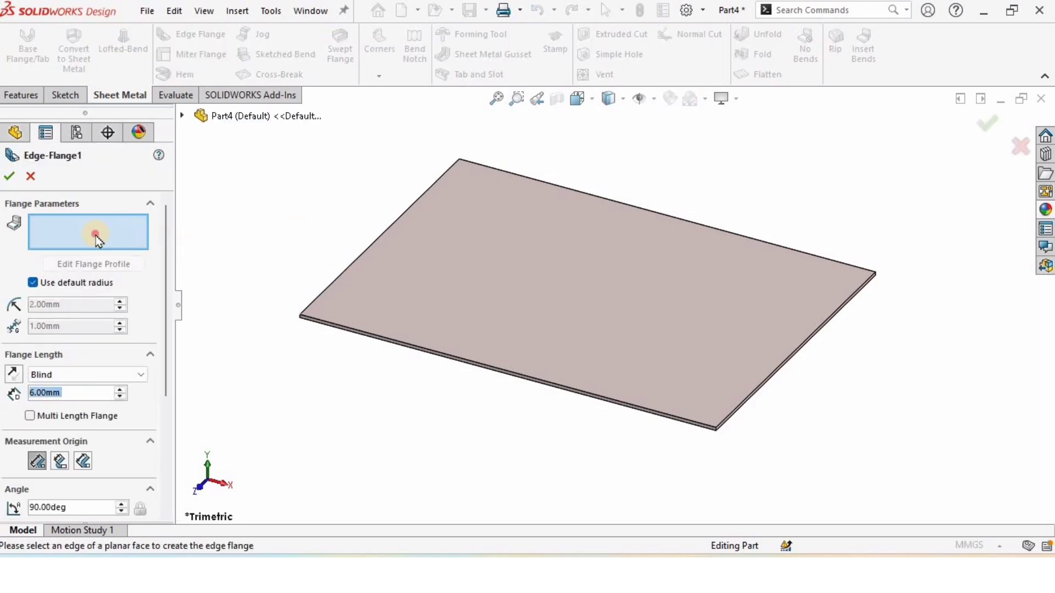
left_click(377, 238)
middle_click_drag(410, 240, 390, 210)
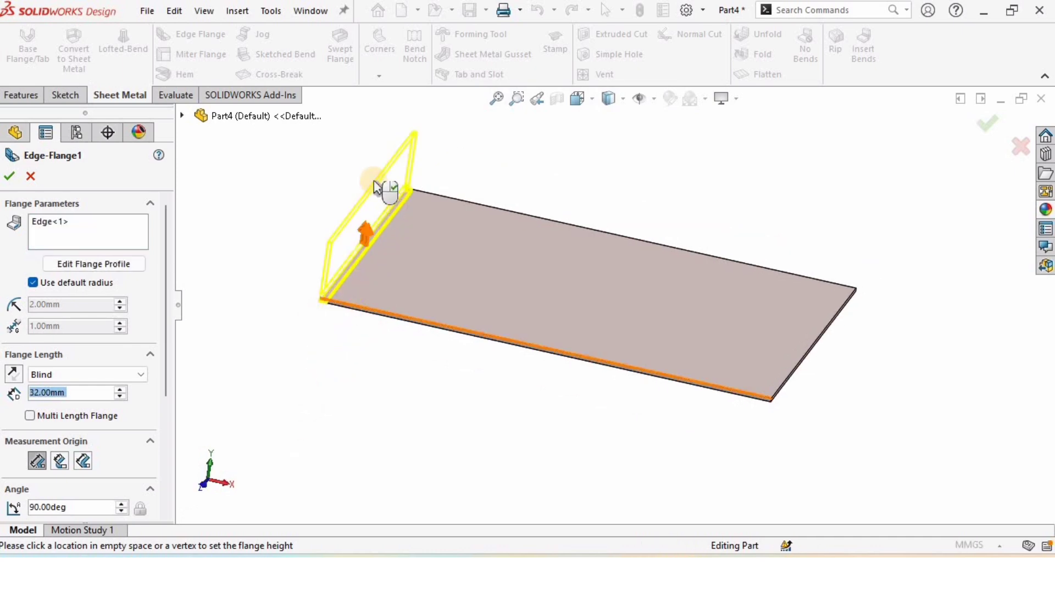
left_click(374, 179)
scroll(508, 232, "down", 2)
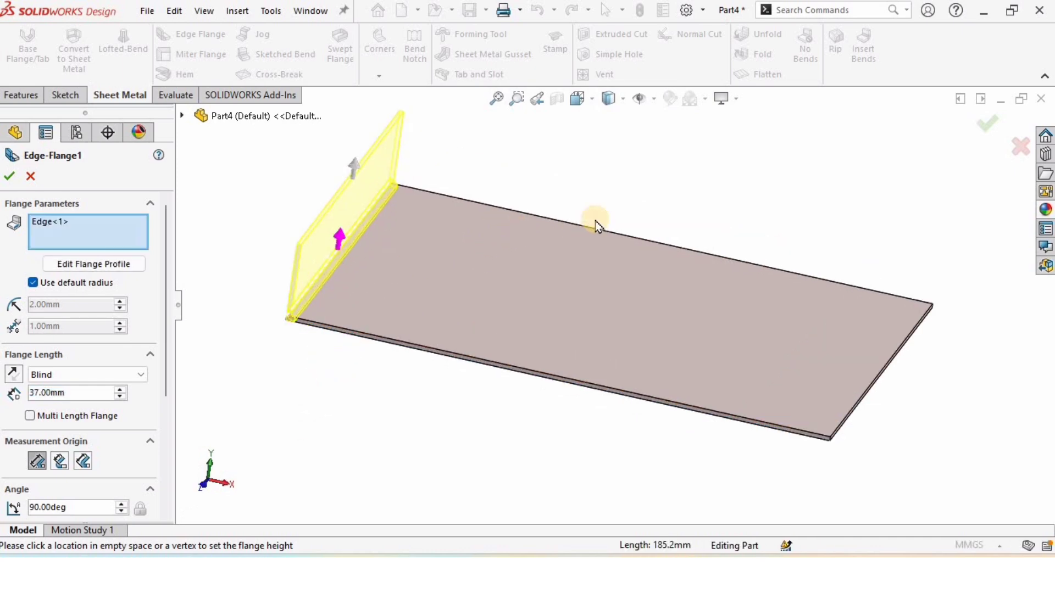
left_click(595, 228)
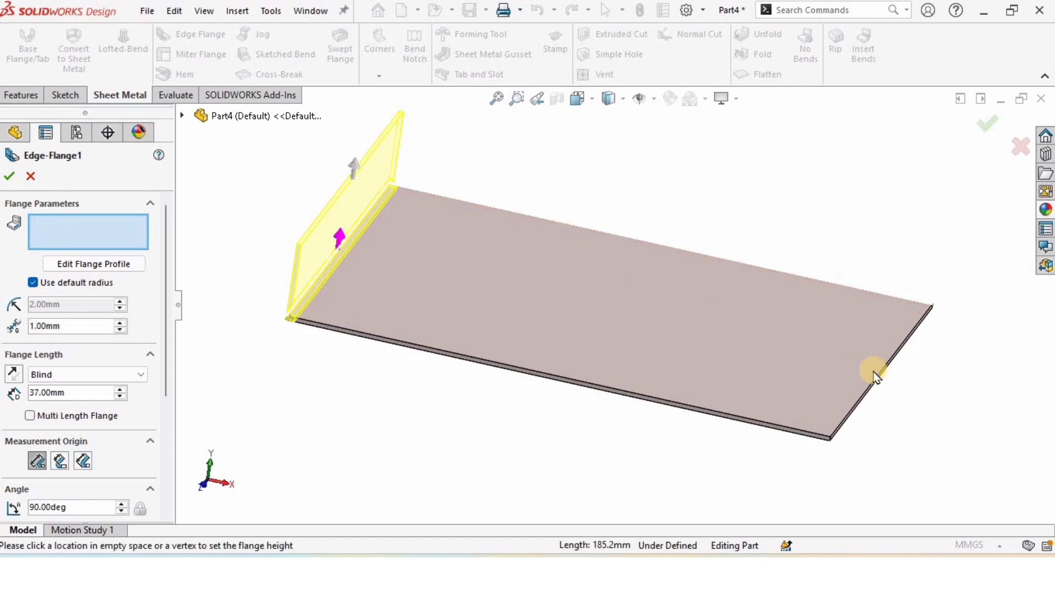
left_click(791, 423)
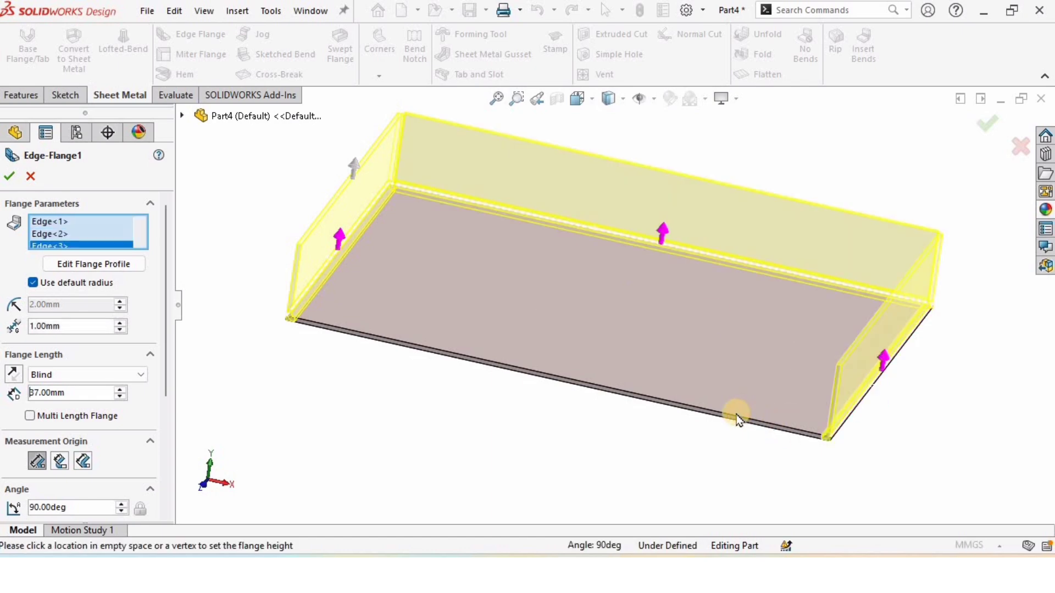
left_click(736, 423)
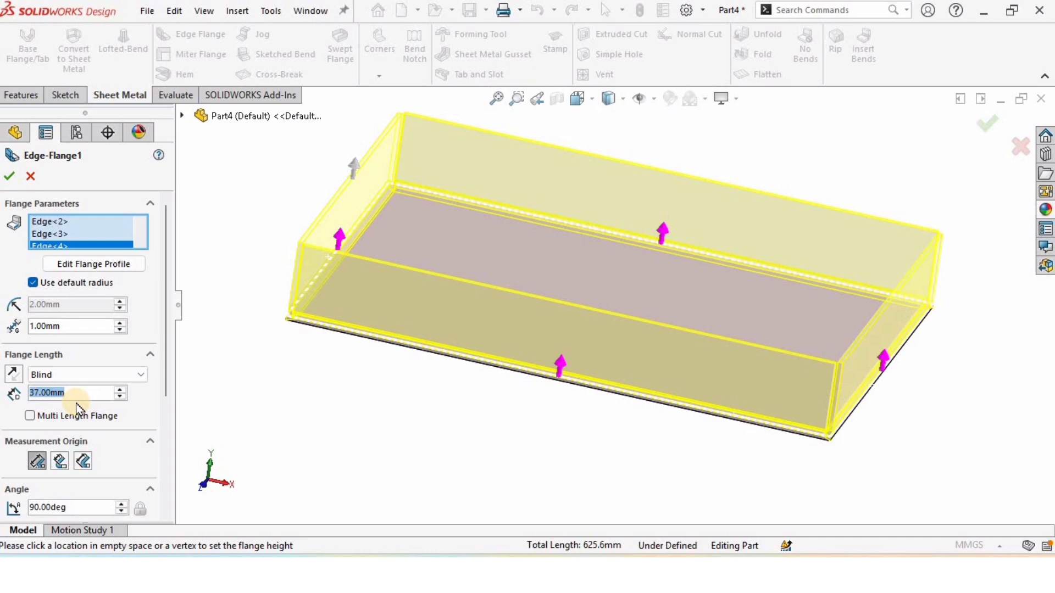
Step: Set the edge flange length to 12 mm and create the flanges
type("12")
key("Return")
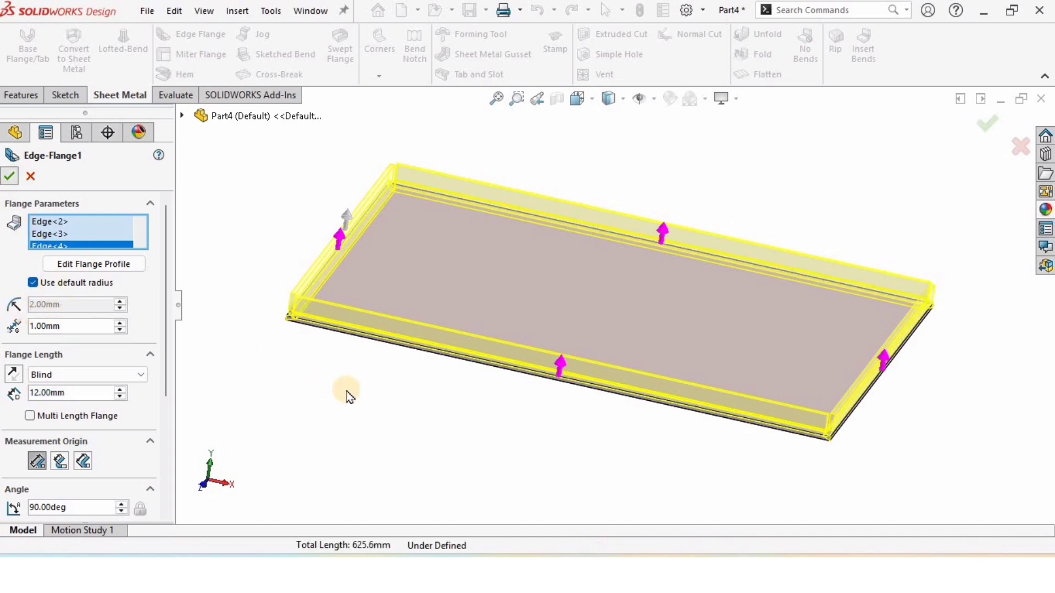
right_click(344, 384)
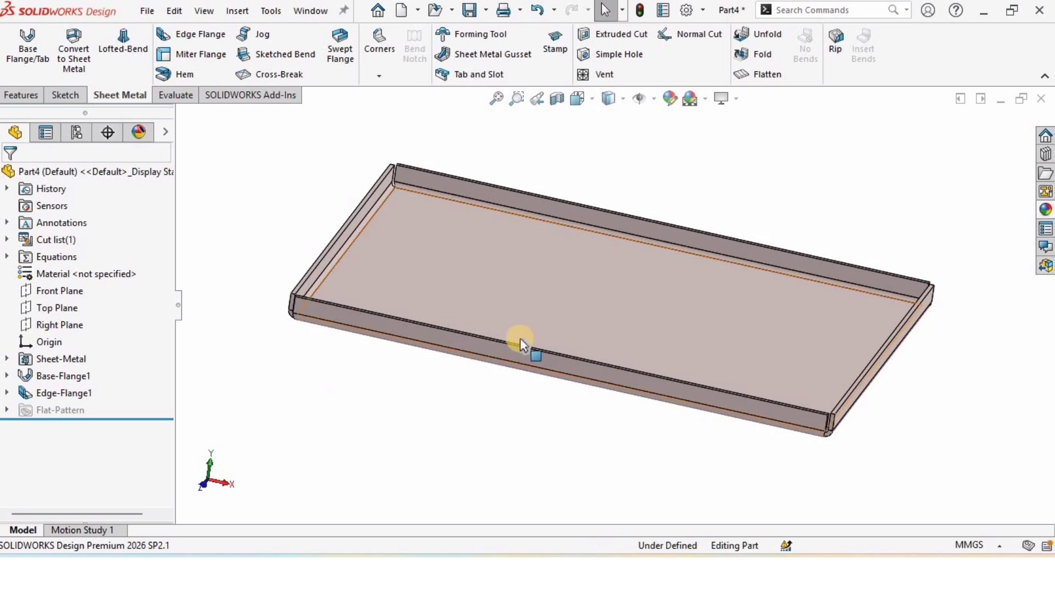
Step: Start a Closed Corner with 0.10 mm gap and overlap ratio 1, choosing the flange end face at one front corner to extend
middle_click_drag(523, 348, 883, 386)
scroll(736, 409, "down", 5)
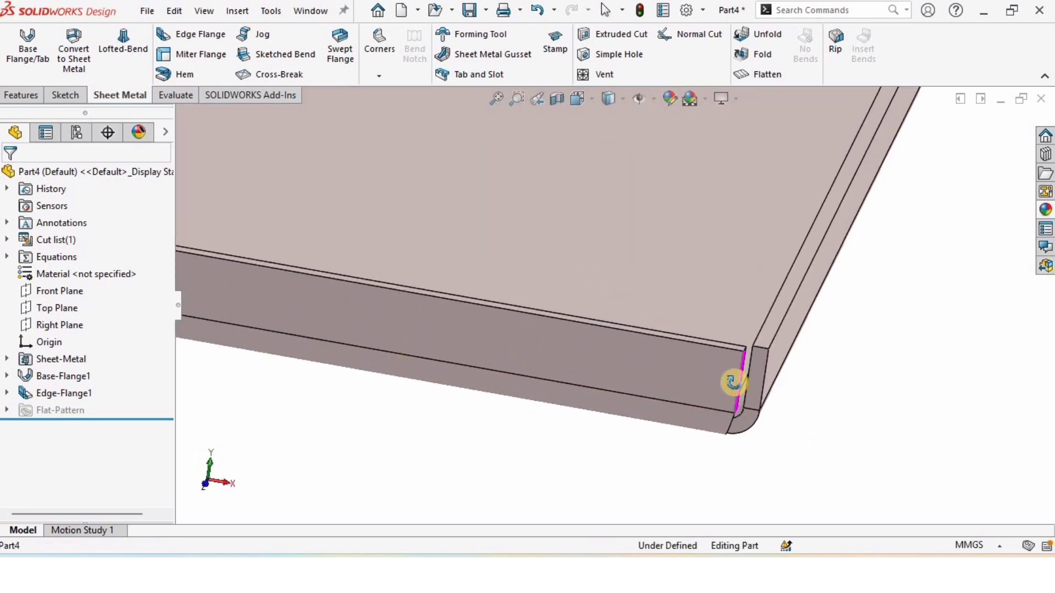
middle_click_drag(734, 379, 696, 309)
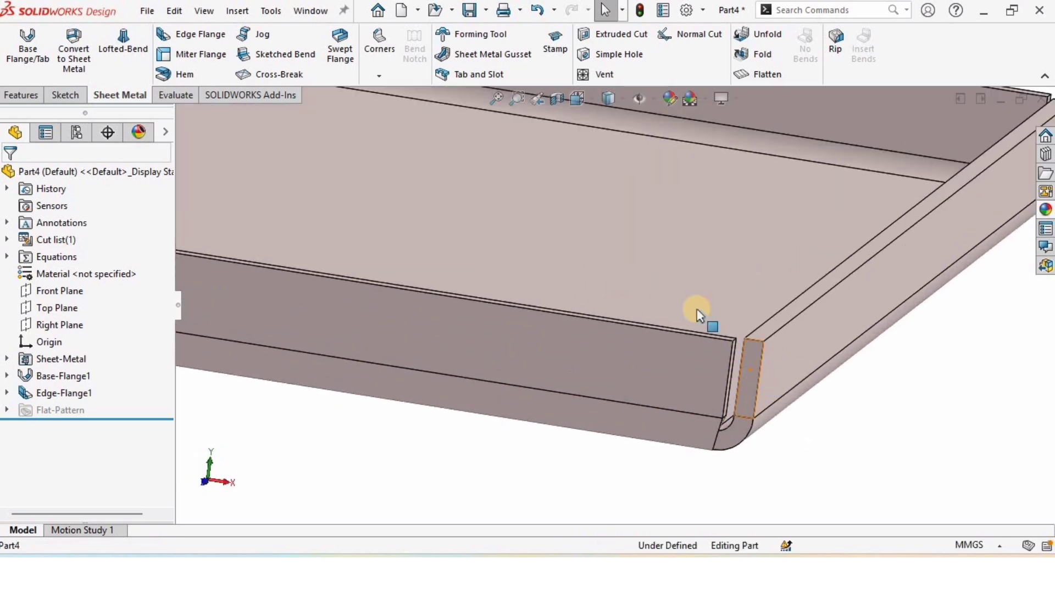
left_click(378, 78)
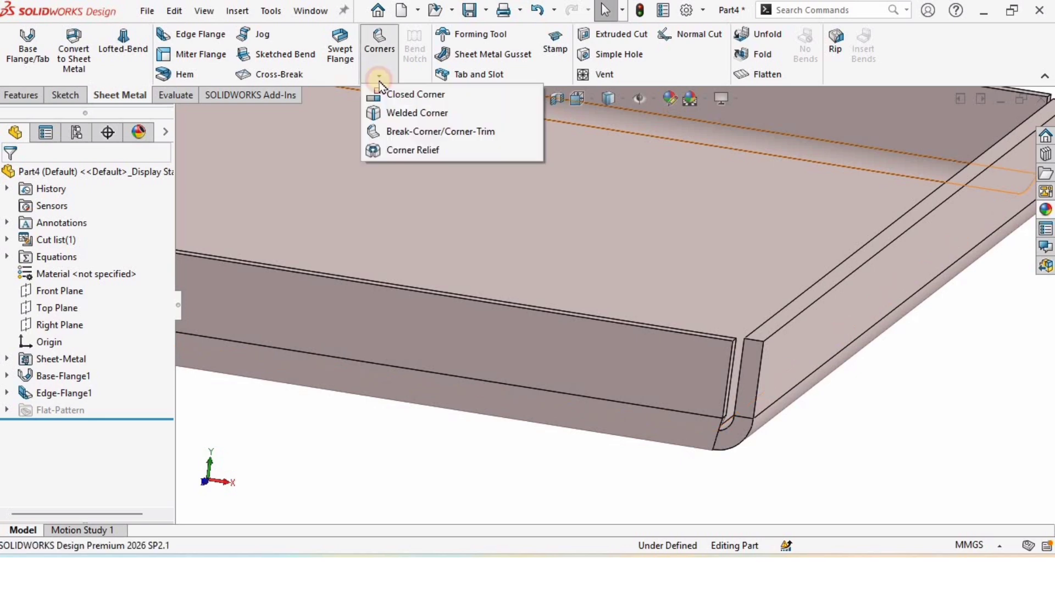
left_click(423, 95)
scroll(579, 304, "up", 10)
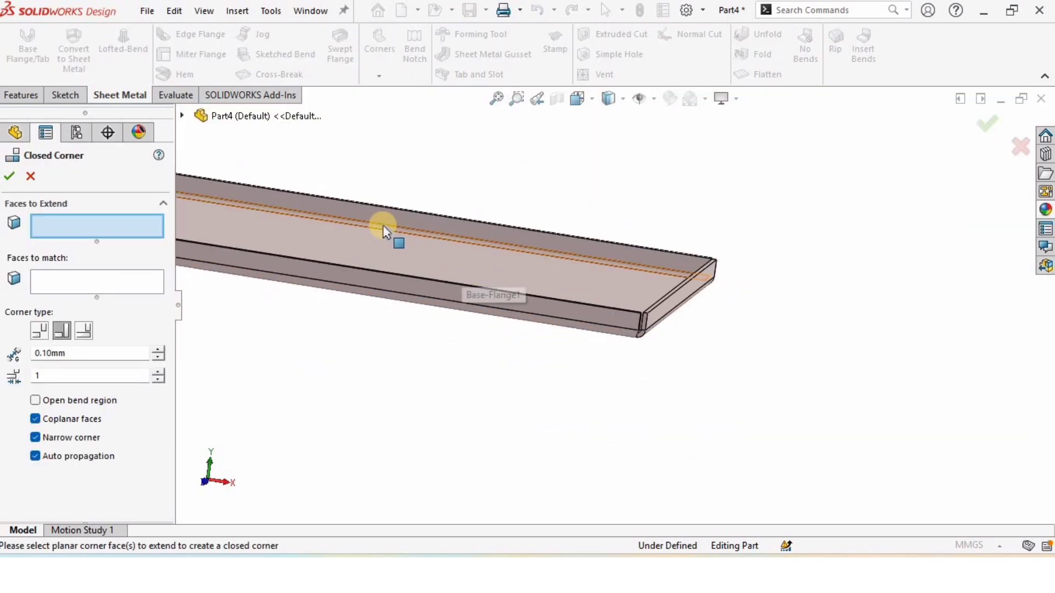
middle_click_drag(444, 265, 384, 172)
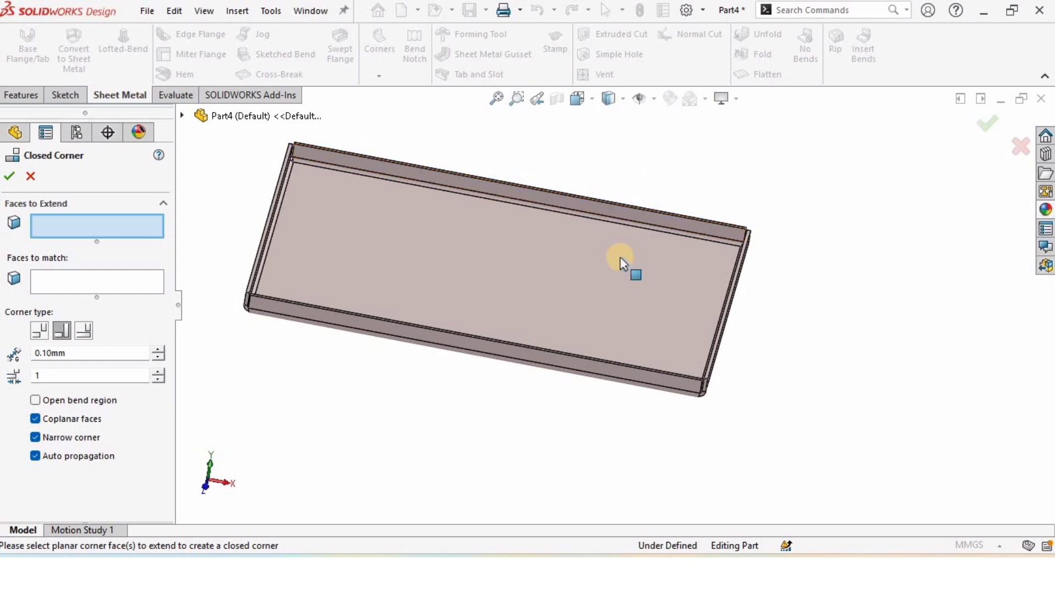
middle_click_drag(624, 266, 599, 353)
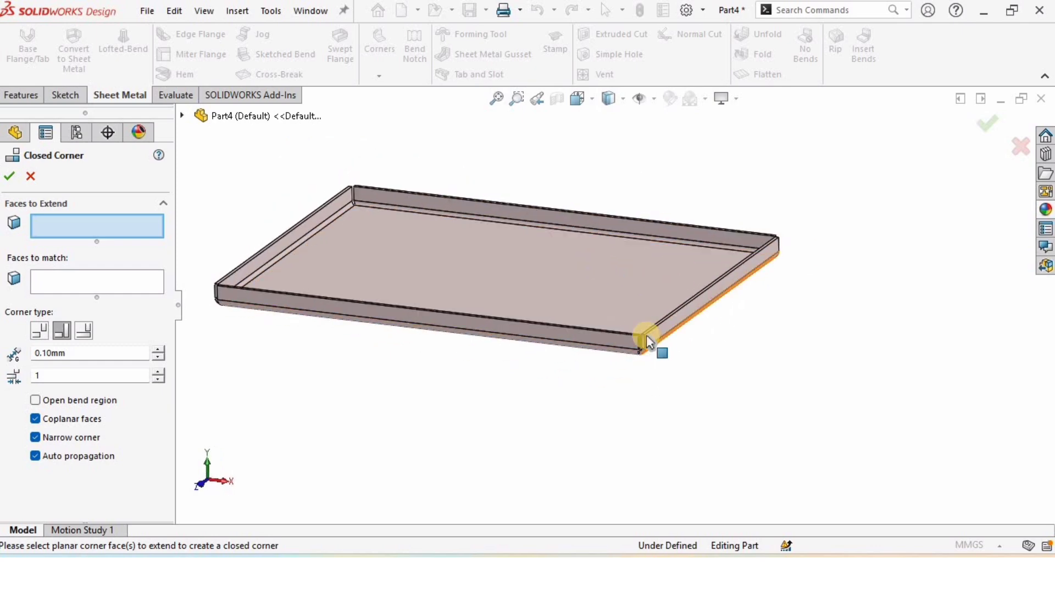
scroll(635, 363, "down", 5)
scroll(635, 362, "down", 3)
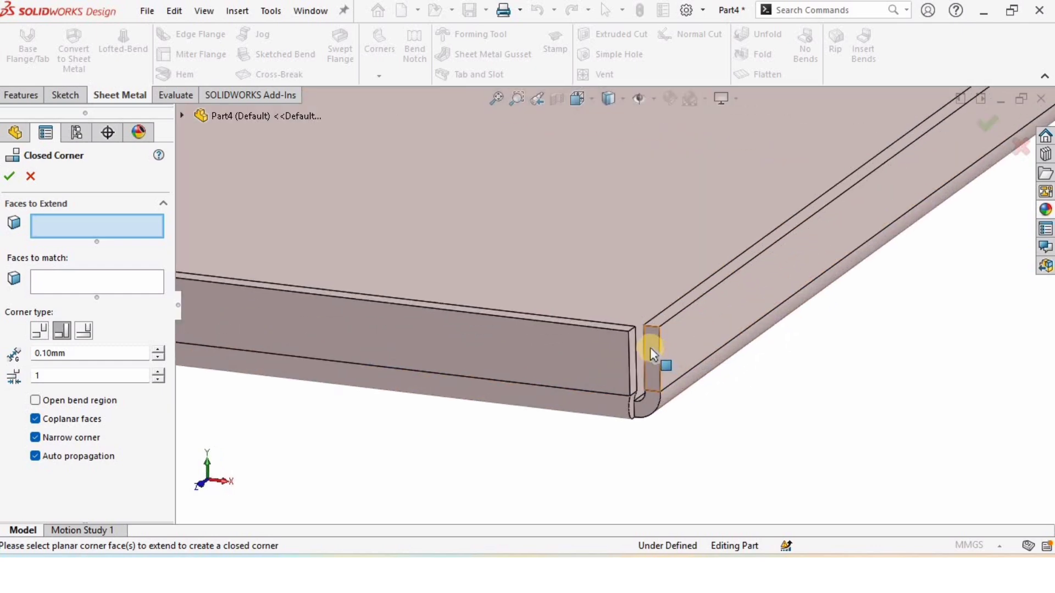
left_click(651, 349)
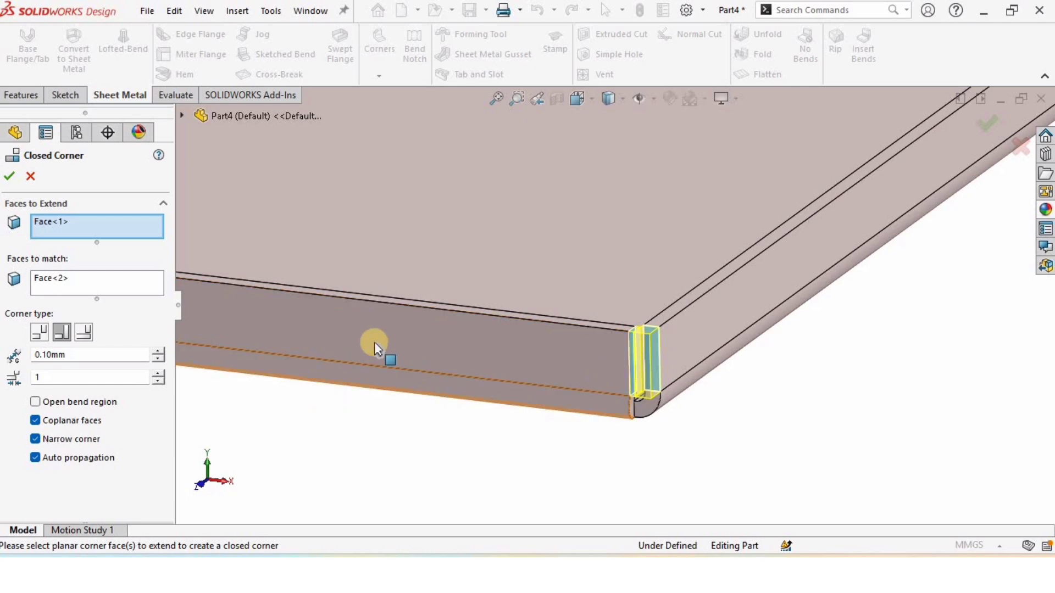
Step: Add the flange end face at the other front corner of the tray to the Closed Corner faces to extend
middle_click_drag(593, 411, 466, 203)
scroll(664, 360, "down", 2)
scroll(624, 357, "up", 4)
scroll(502, 332, "down", 5)
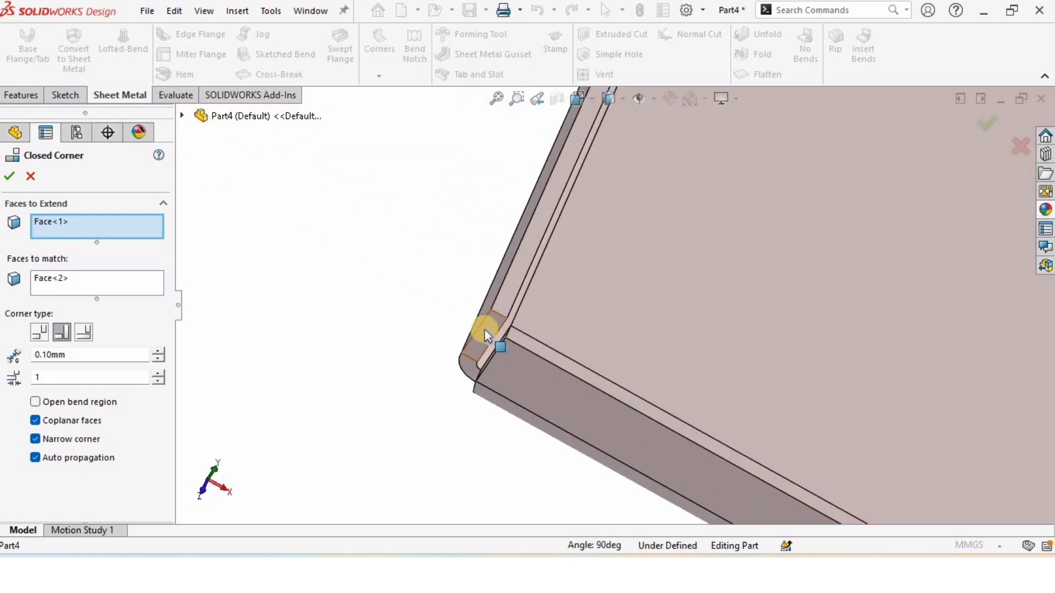
left_click(485, 328)
scroll(486, 329, "up", 7)
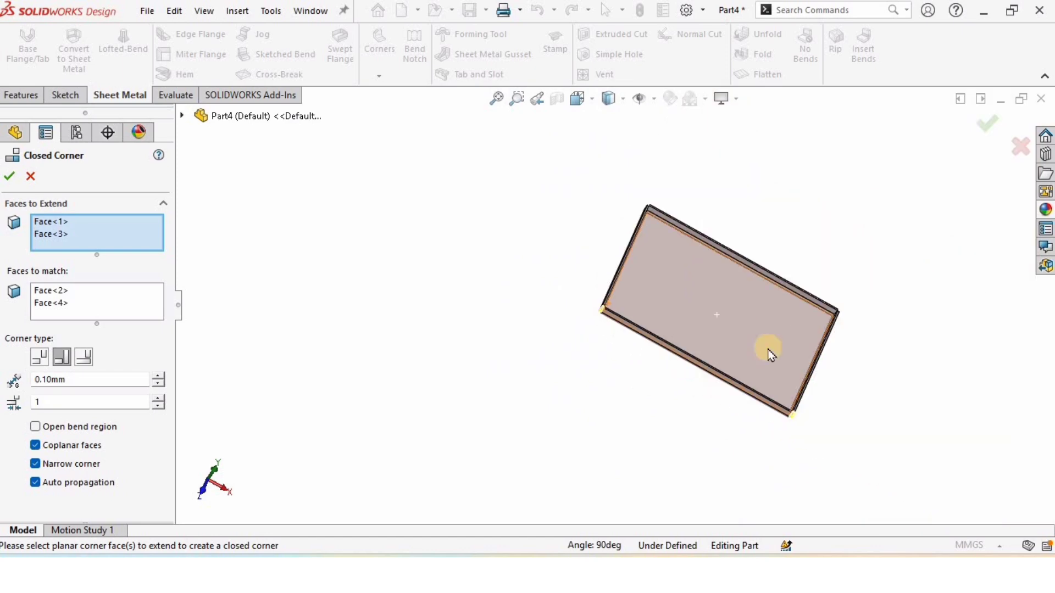
Step: Add the flange end faces at the two remaining corners and create the closed corners
middle_click_drag(687, 165, 671, 401)
scroll(636, 299, "down", 7)
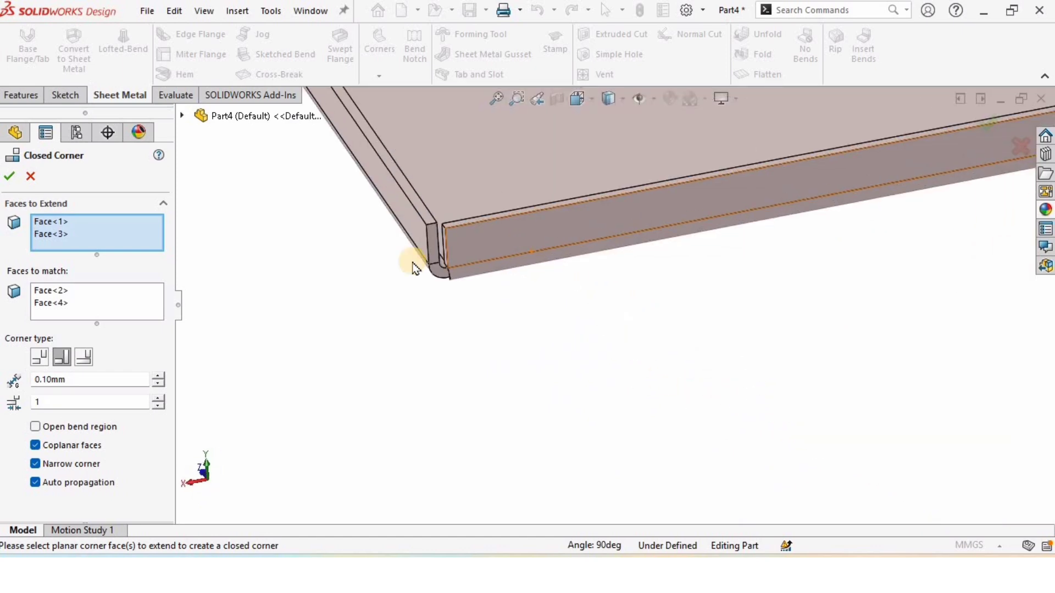
left_click(408, 251)
scroll(852, 259, "up", 7)
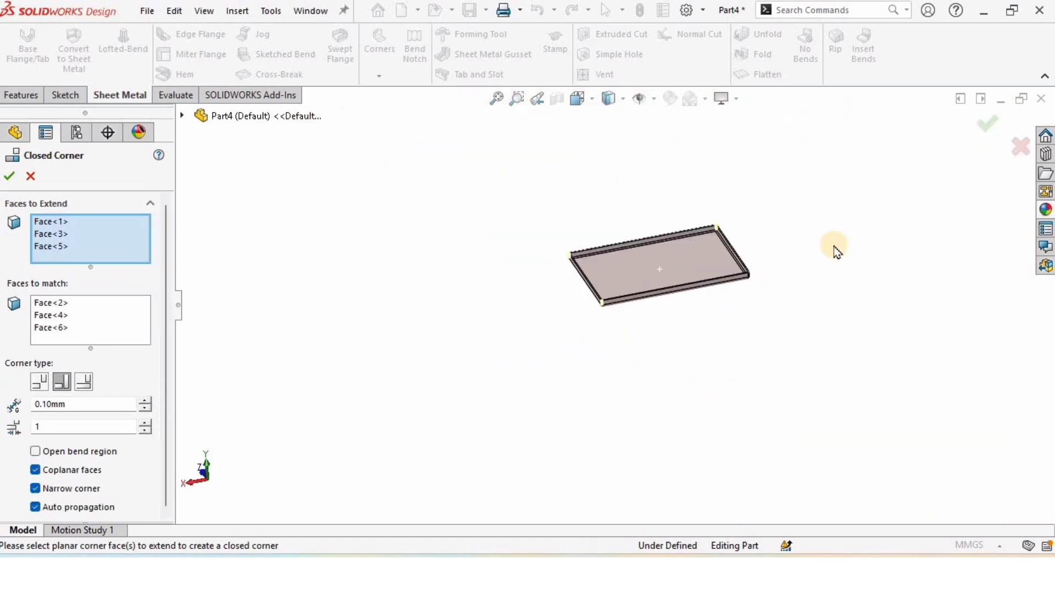
scroll(481, 226, "down", 3)
scroll(517, 329, "down", 4)
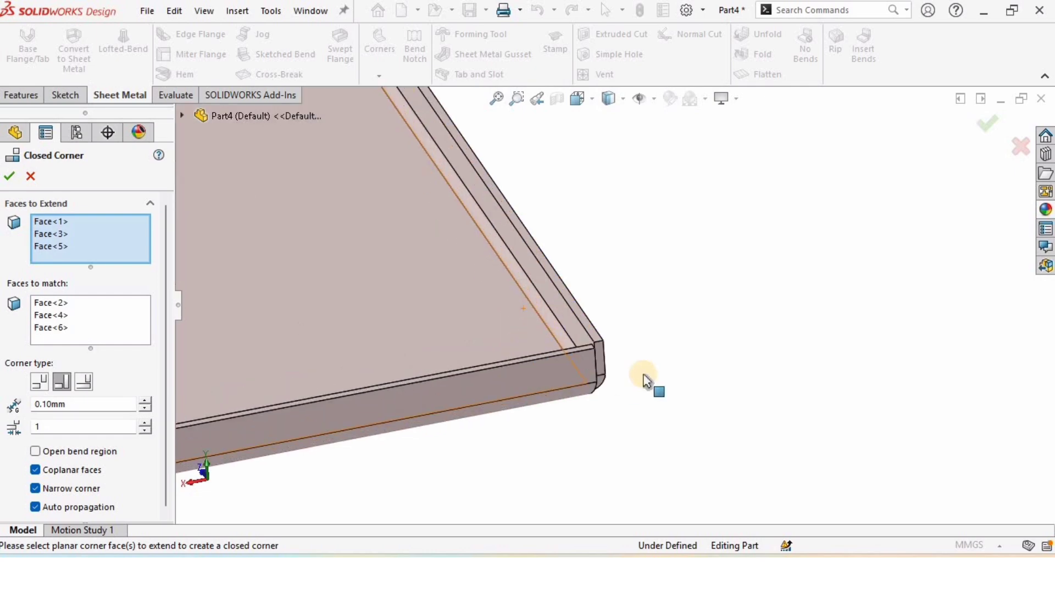
left_click(648, 348)
scroll(356, 339, "up", 5)
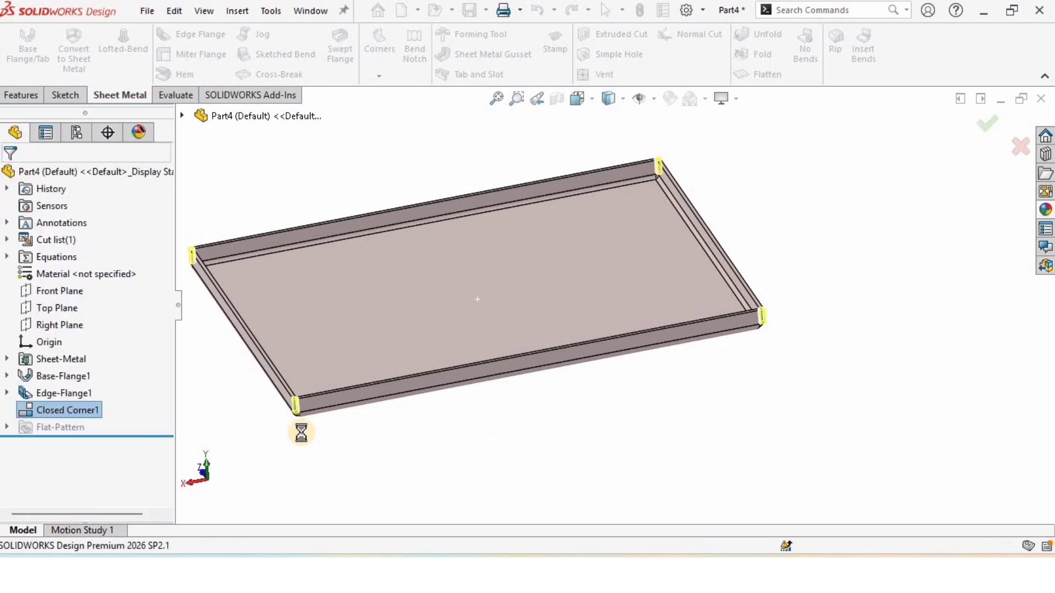
Step: Start a new sketch on the flat underside face of the base plate
scroll(332, 398, "down", 6)
middle_click_drag(404, 400, 758, 348)
scroll(760, 354, "up", 2)
scroll(808, 231, "up", 4)
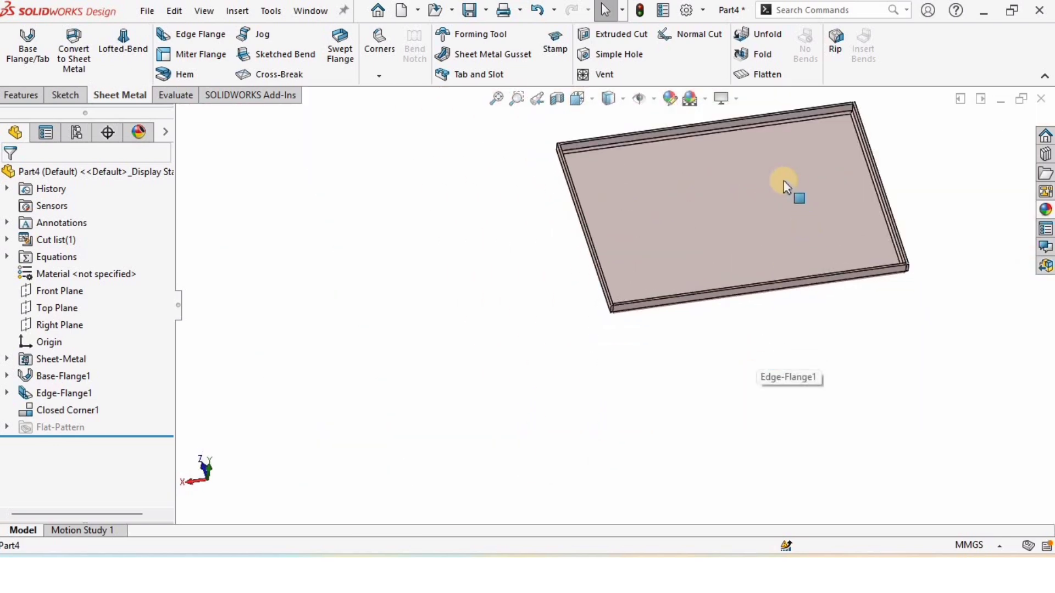
middle_click_drag(784, 183, 690, 198)
left_click(717, 224)
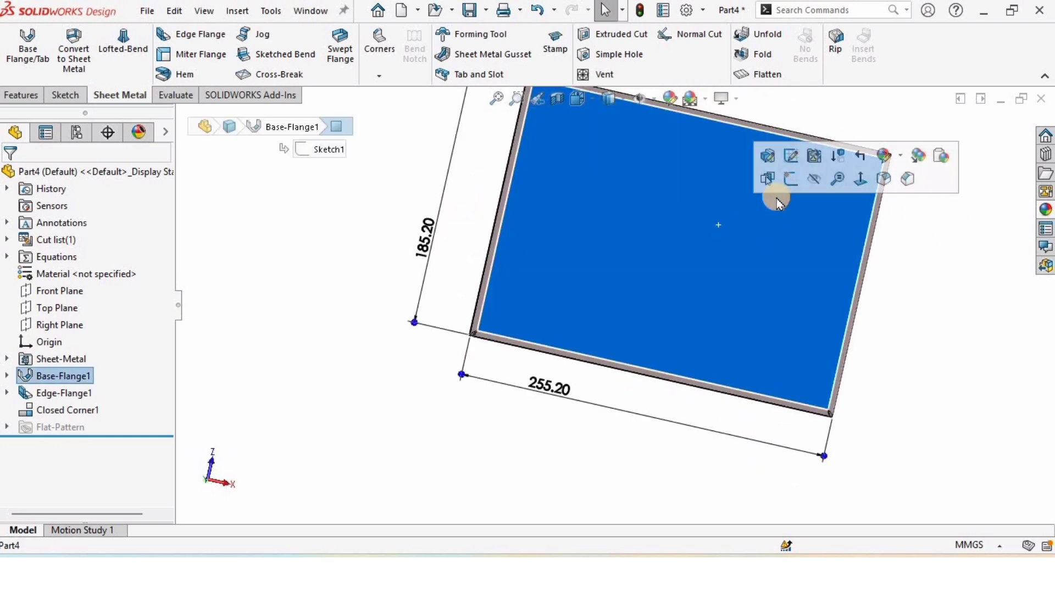
left_click(785, 180)
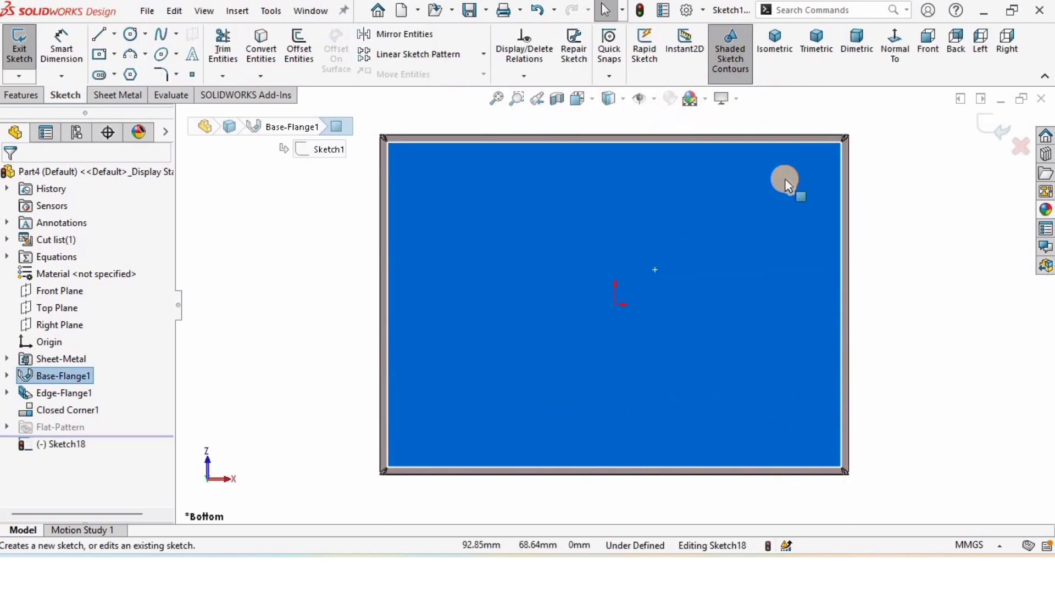
left_click(605, 274)
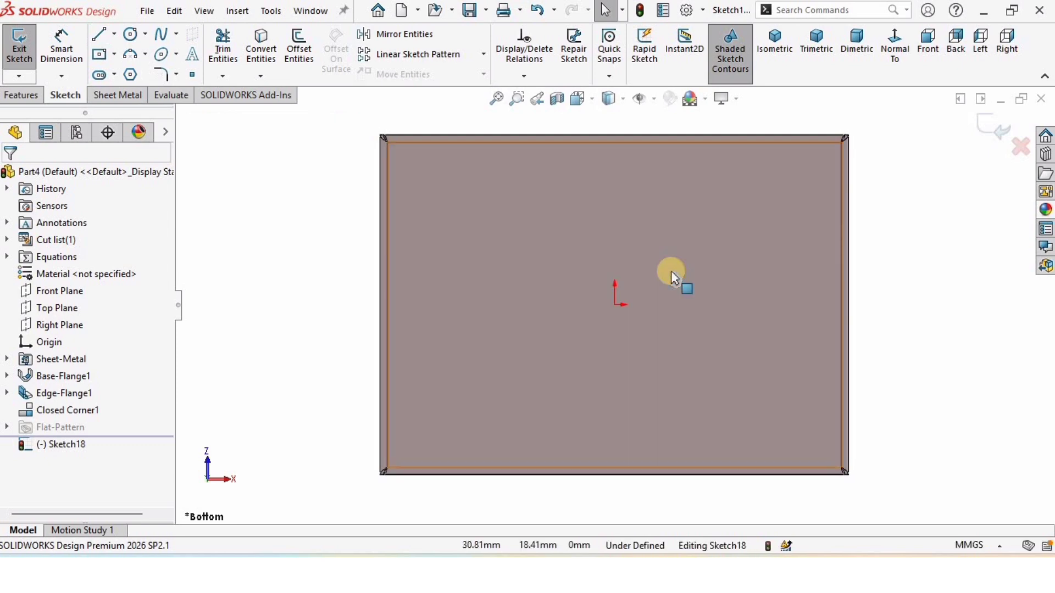
Step: Sketch a vertical midpoint line centred on the origin and convert it to construction geometry
scroll(483, 338, "down", 2)
scroll(635, 285, "up", 2)
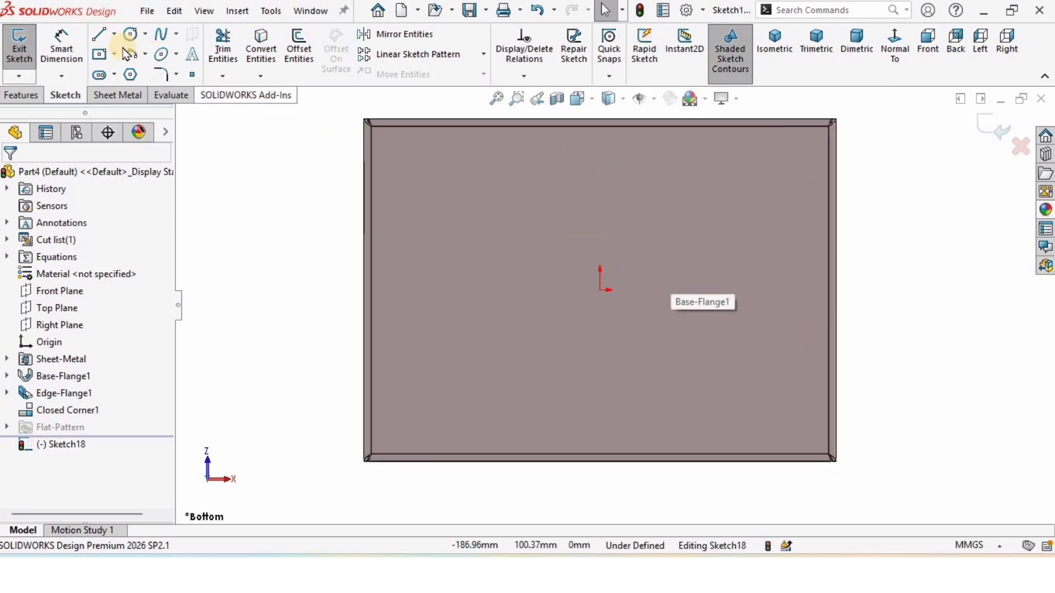
left_click(113, 34)
left_click(144, 92)
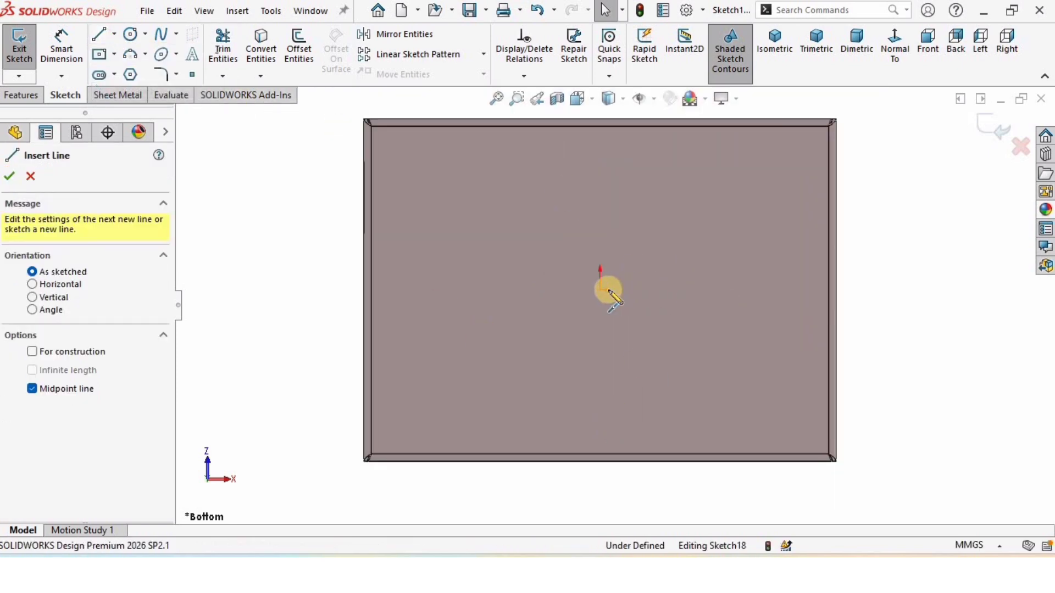
left_click(600, 177)
key("Escape")
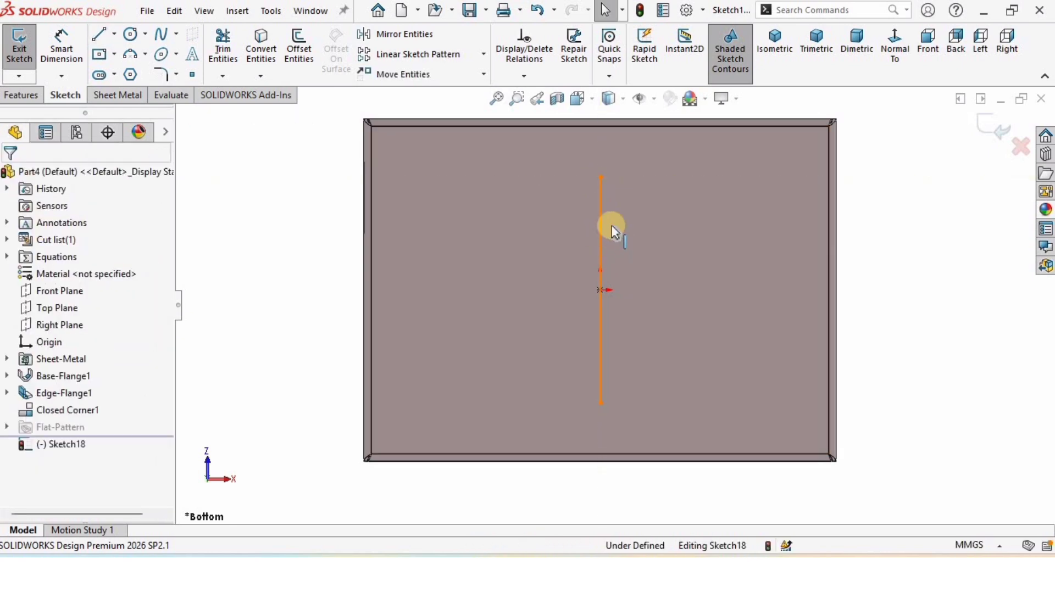
left_click(601, 232)
left_click(667, 194)
left_click(294, 254)
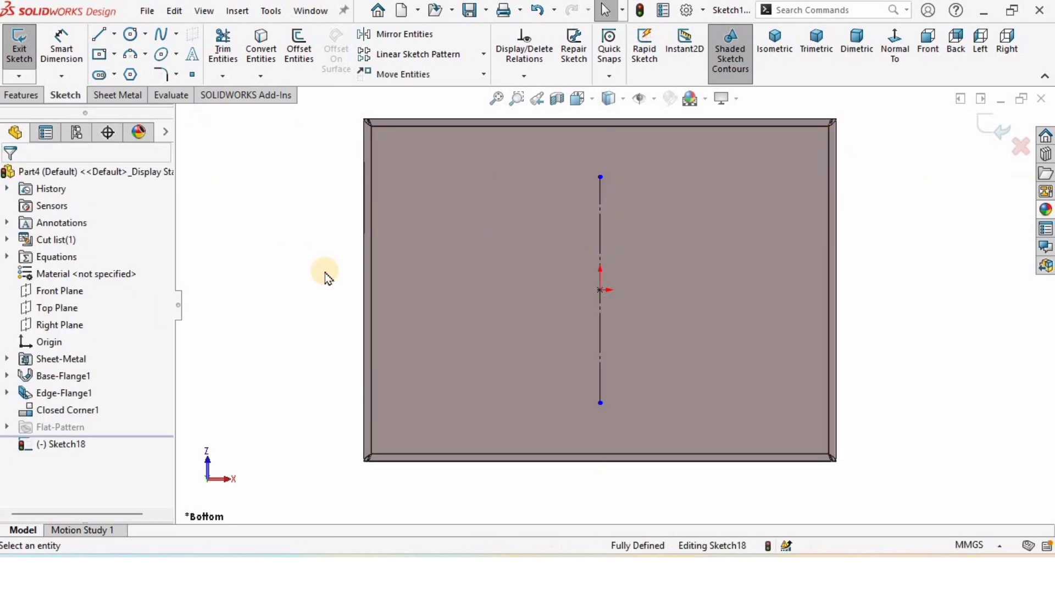
Step: Lengthen the vertical construction line to about 208 mm so that it extends past both long edges of the plate
scroll(654, 327, "up", 2)
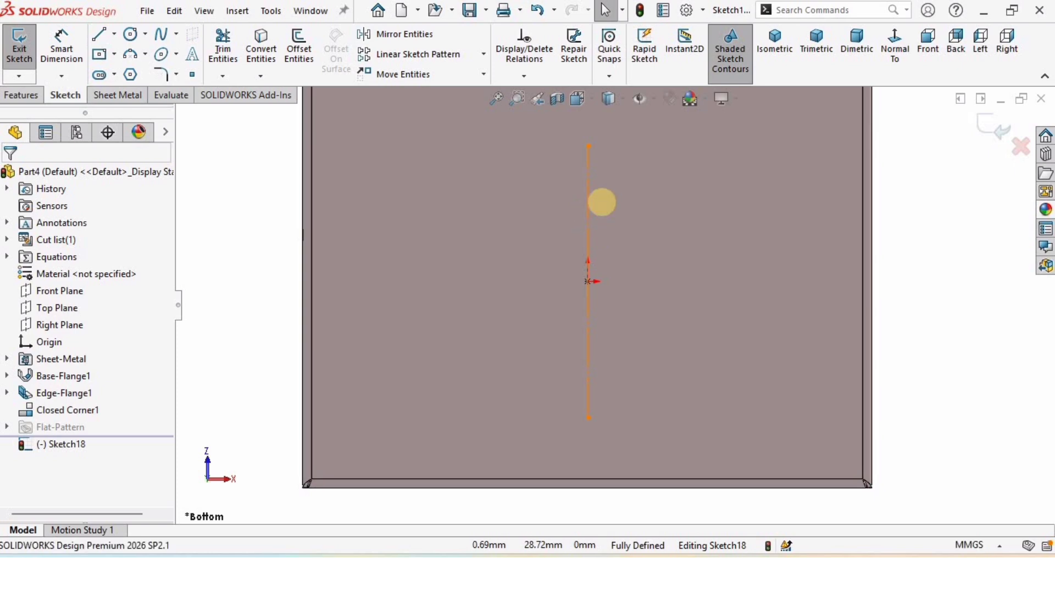
left_click(590, 208)
left_click(245, 214)
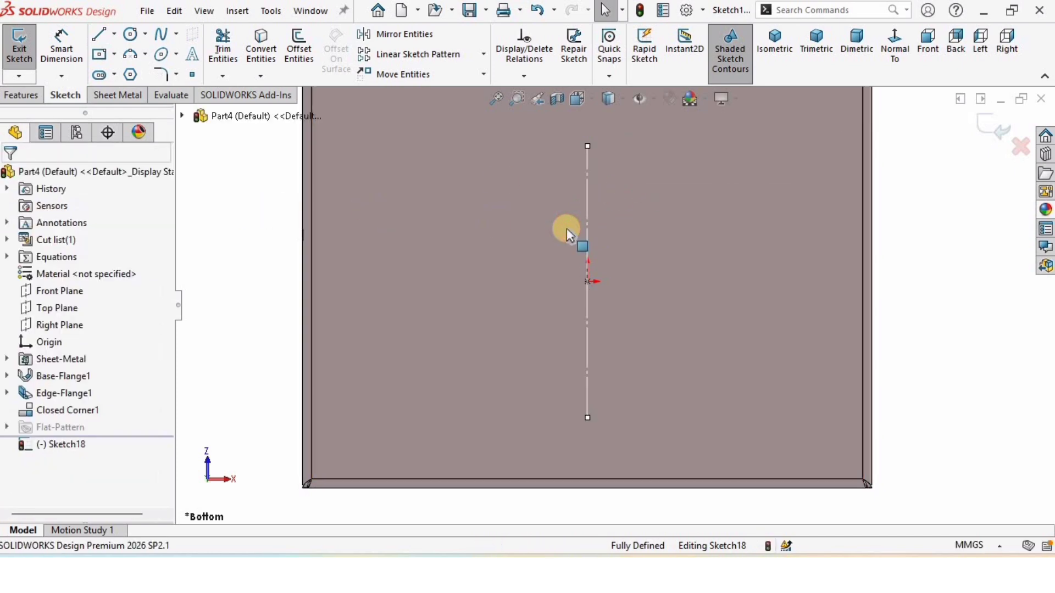
scroll(567, 230, "up", 2)
left_click_drag(603, 133, 602, 130)
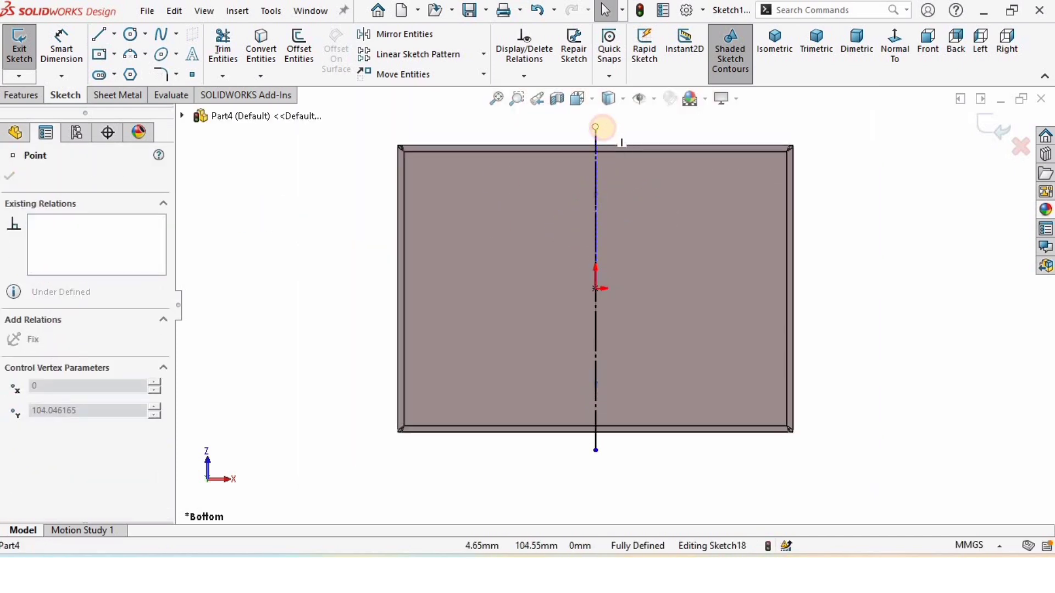
left_click(355, 231)
key("f")
Step: Sketch two center rectangles on the construction line, about 56 by 27 mm above the origin and about 63 by 24 mm below it
left_click(115, 54)
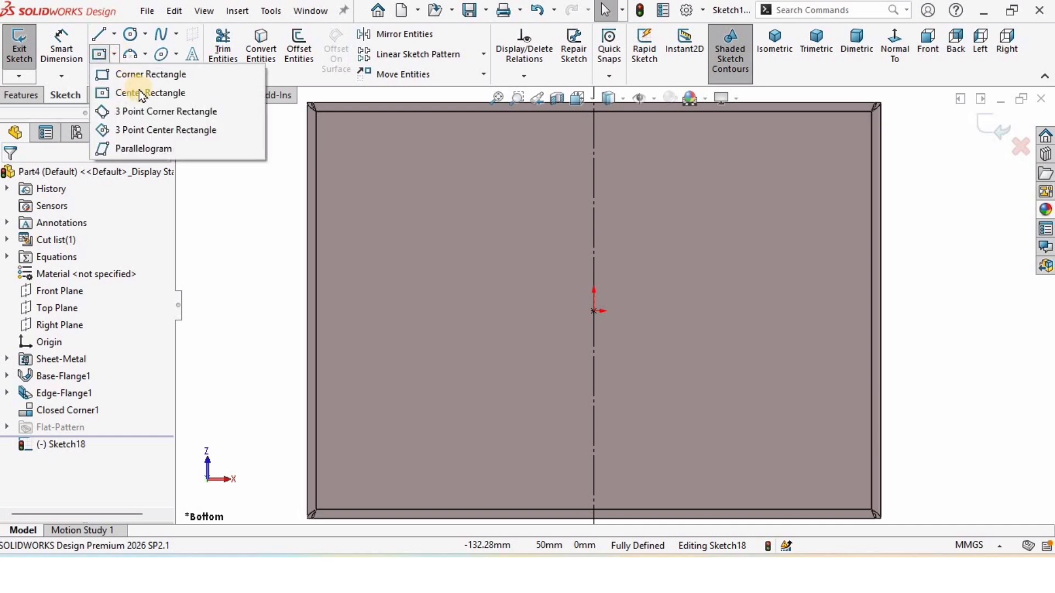
left_click(128, 92)
left_click(594, 202)
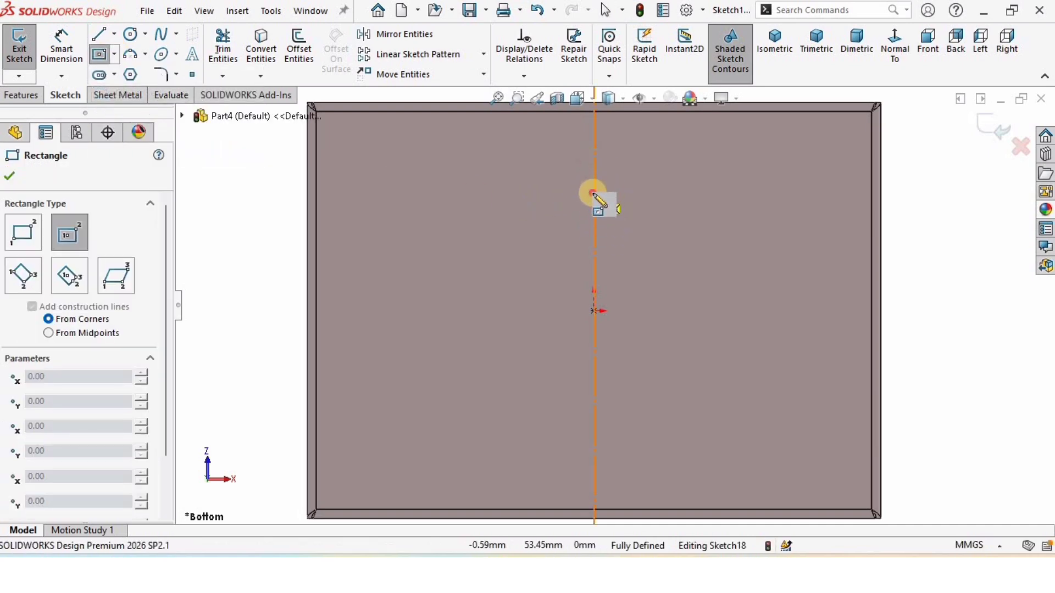
left_click(593, 193)
left_click(531, 163)
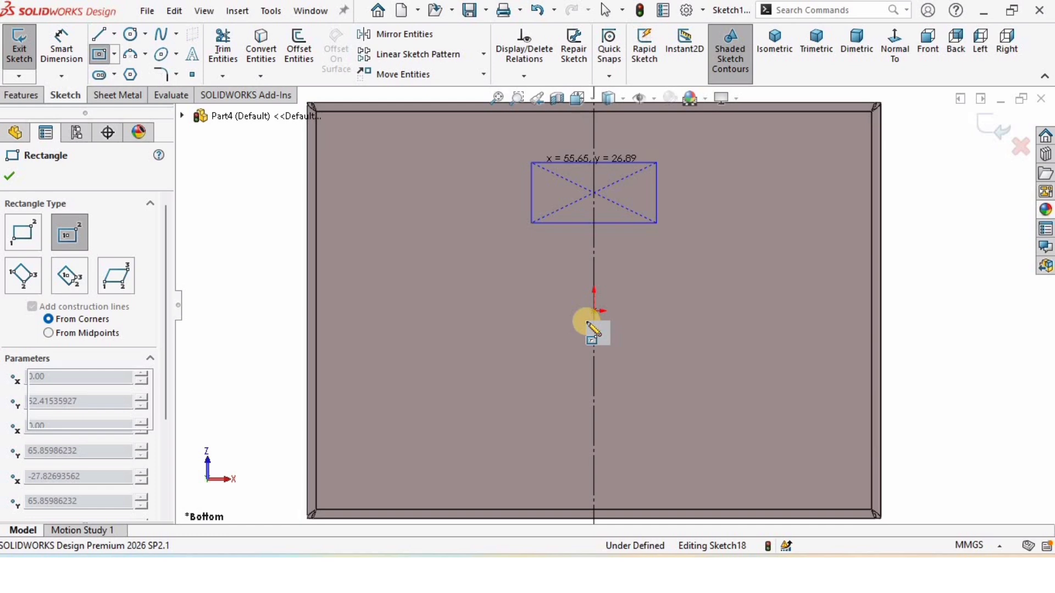
left_click(594, 401)
left_click(523, 373)
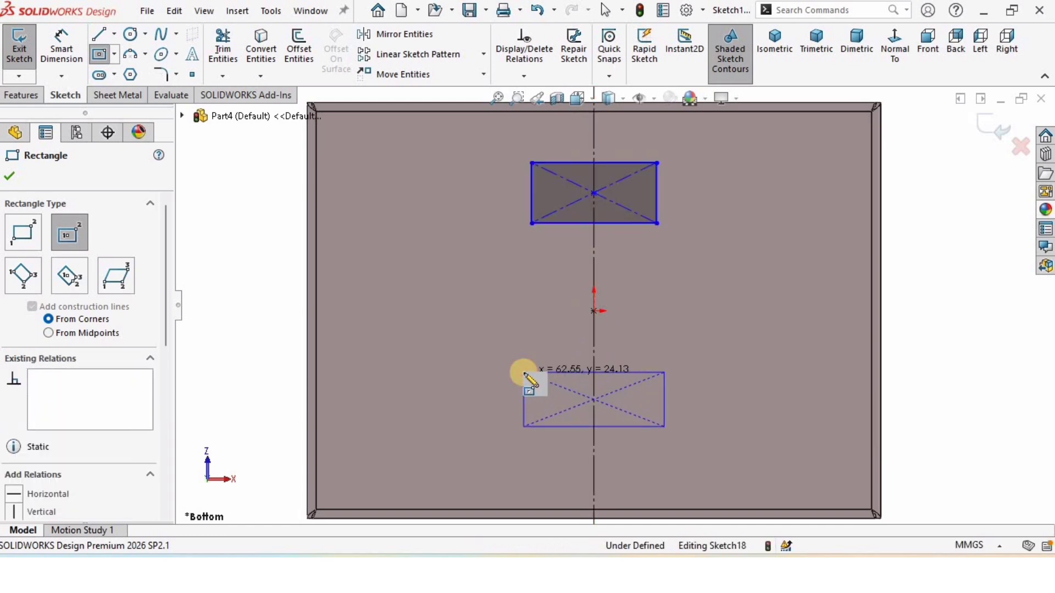
key("Escape")
scroll(569, 446, "up", 2)
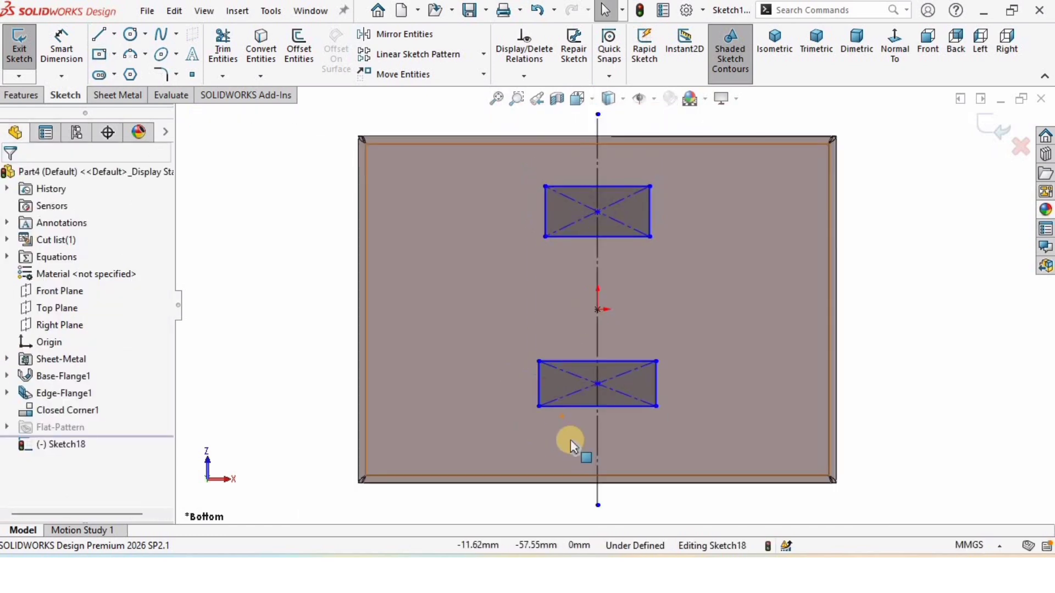
Step: Dimension the lower rectangle to 75 mm wide and 75 mm high
left_click(62, 44)
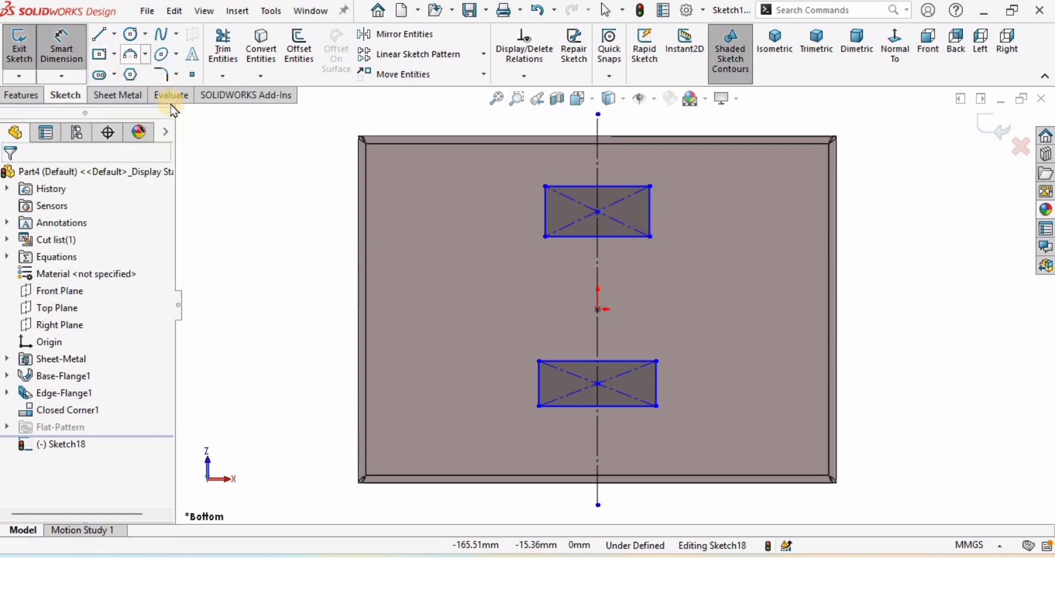
left_click(574, 407)
left_click(626, 437)
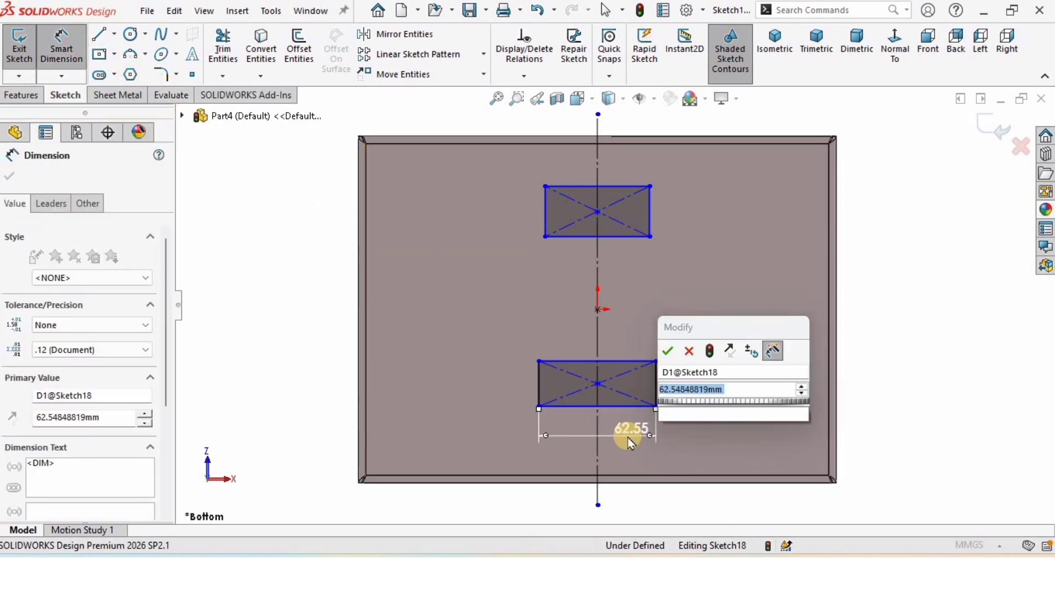
type("75")
key("Return")
left_click(492, 424)
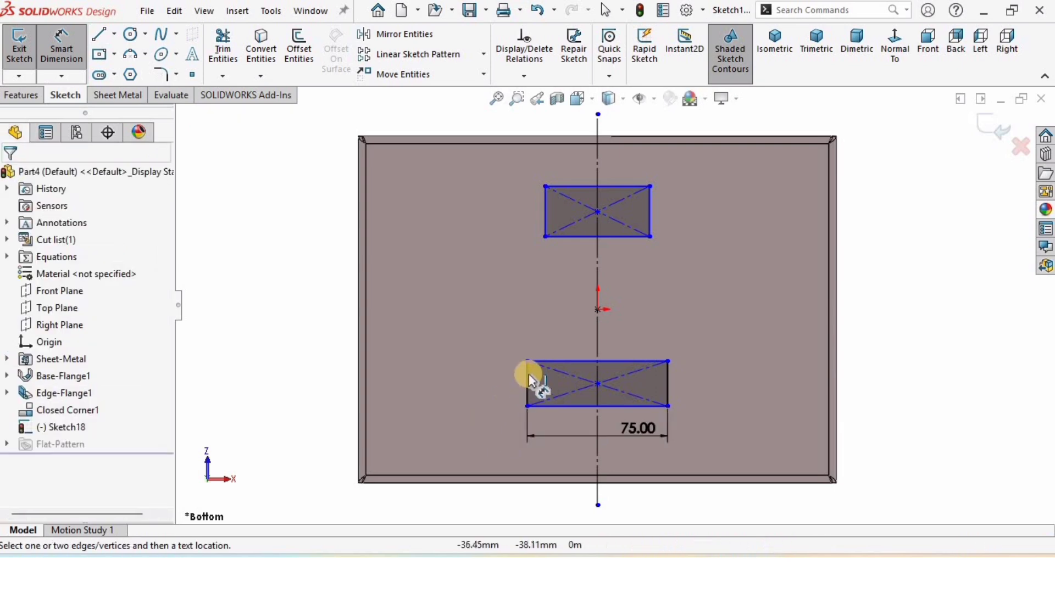
type("75")
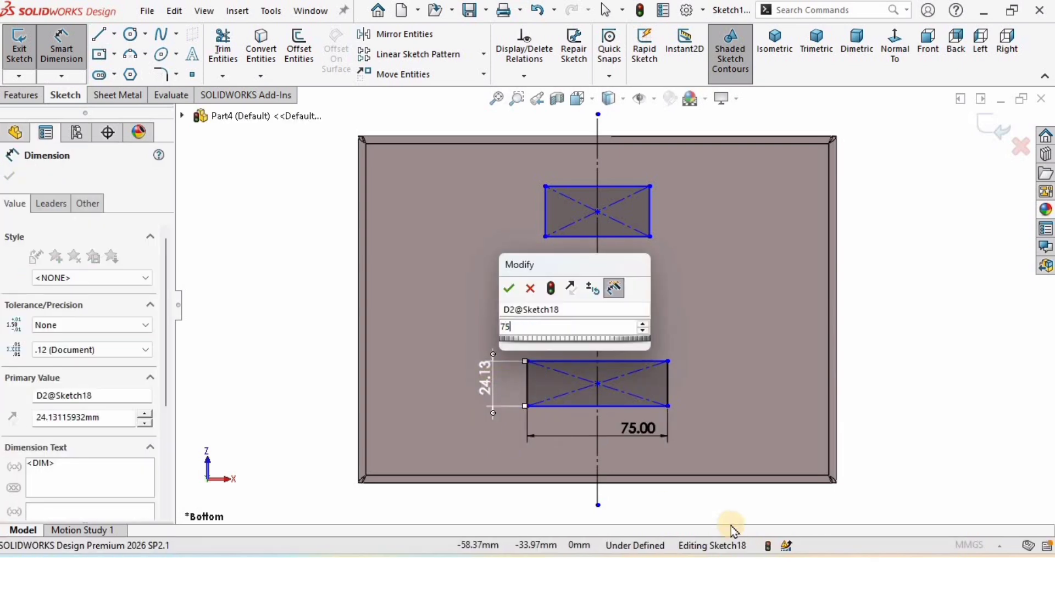
key("Return")
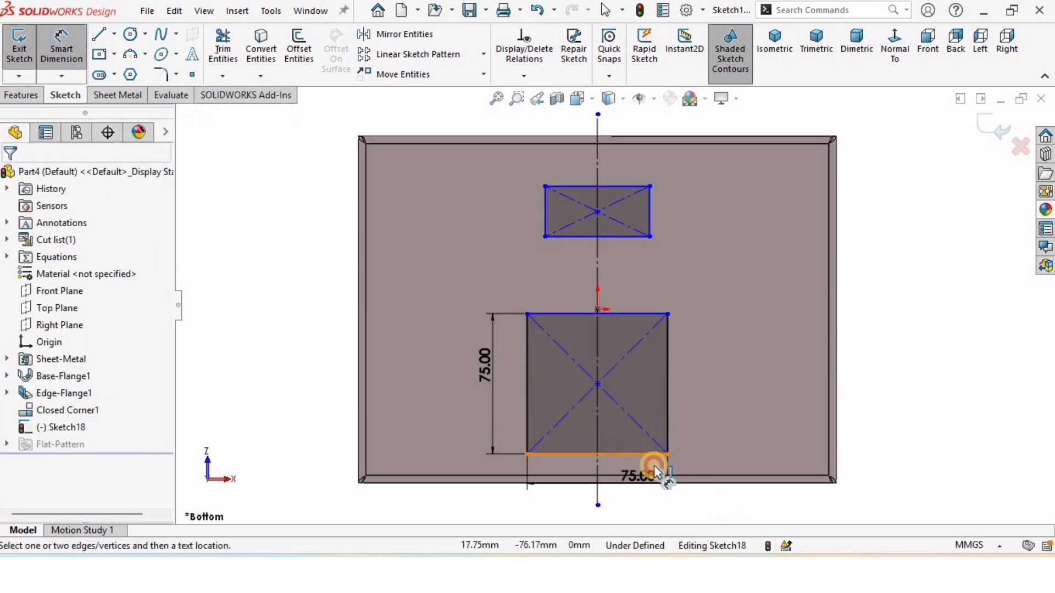
Step: Dimension the lower rectangle's bottom edge 16 mm from the plate's lower outer edge
left_click(655, 470)
left_click(706, 484)
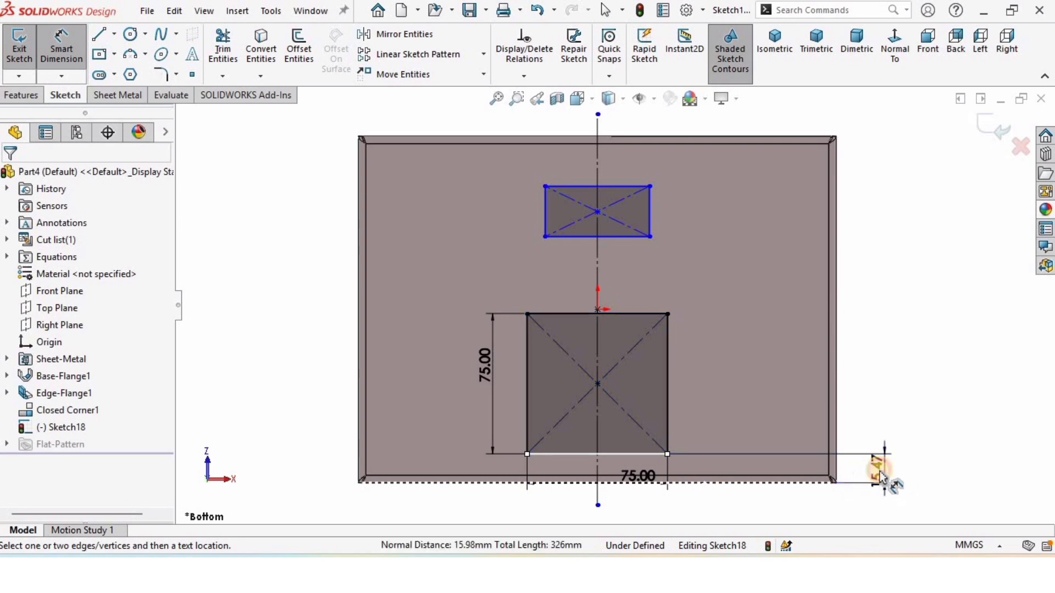
left_click(881, 476)
type("16")
key("Return")
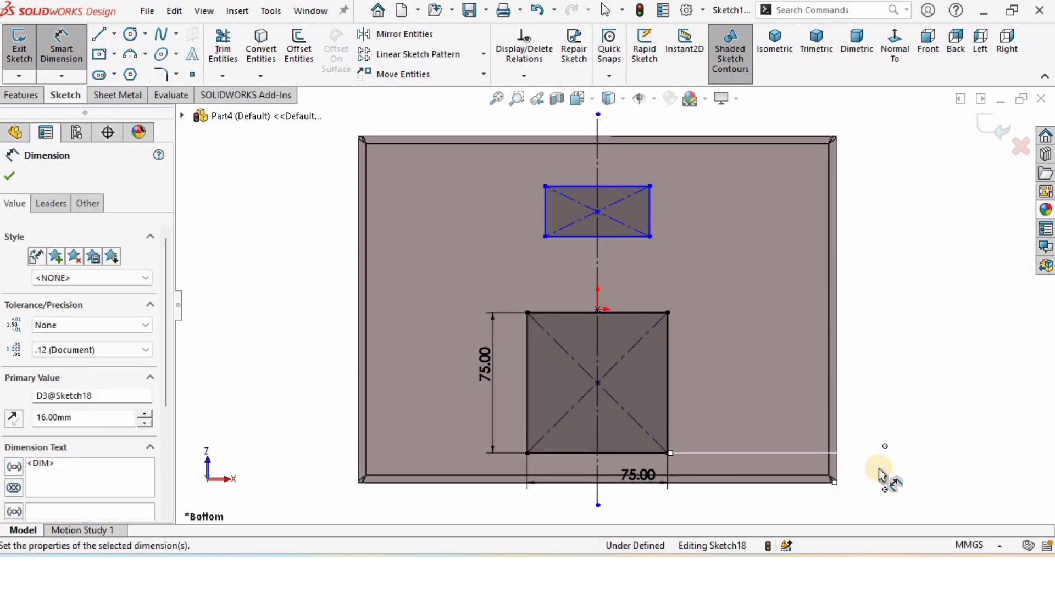
left_click(818, 301)
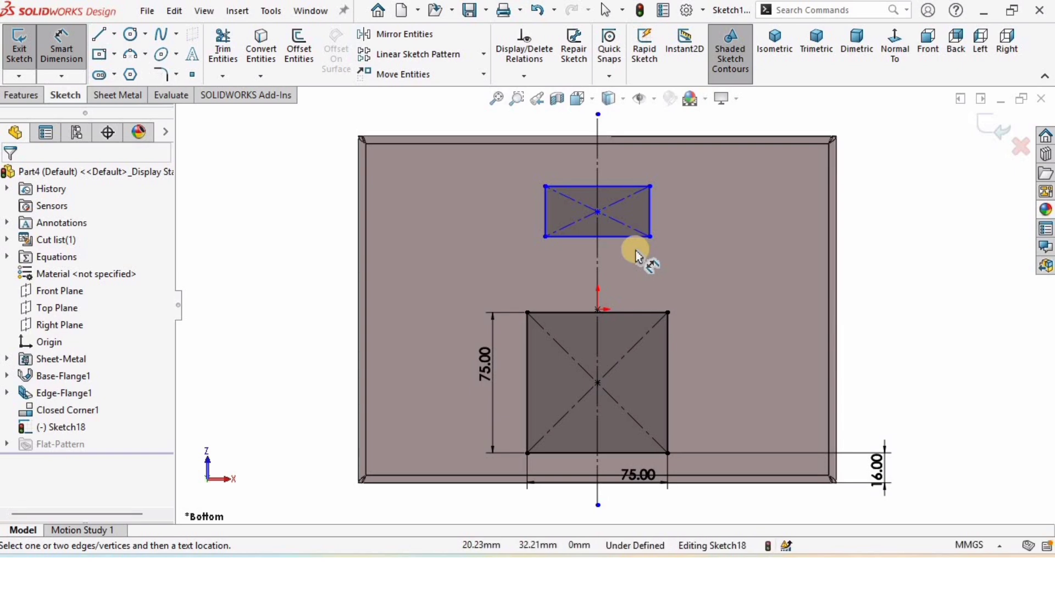
Step: Dimension the gap between the upper rectangle's bottom edge and the lower rectangle's top edge to 10 mm
left_click_drag(628, 236, 631, 310)
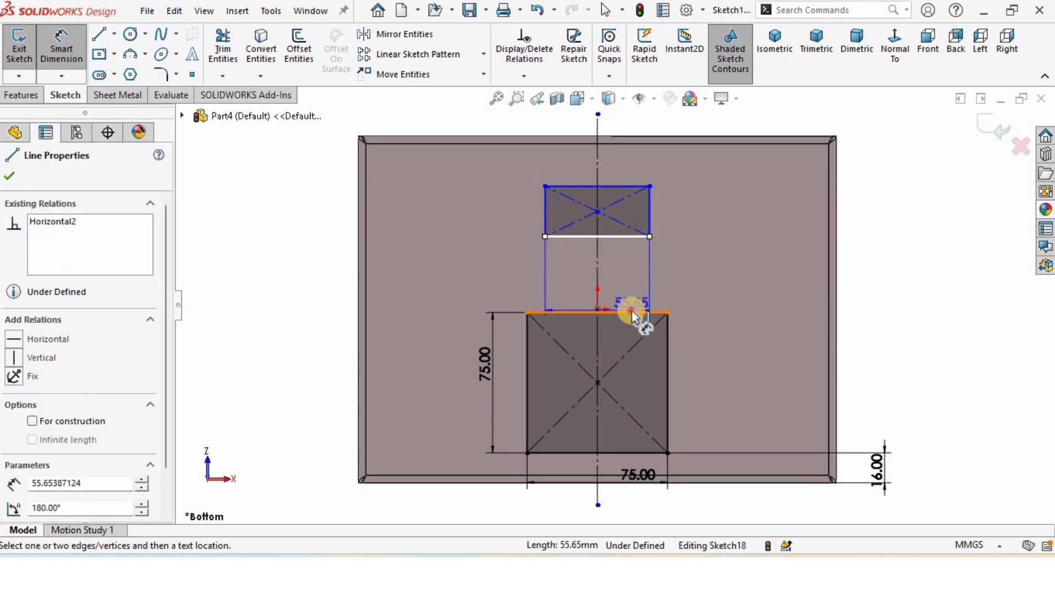
left_click(631, 310)
left_click(708, 280)
type("10")
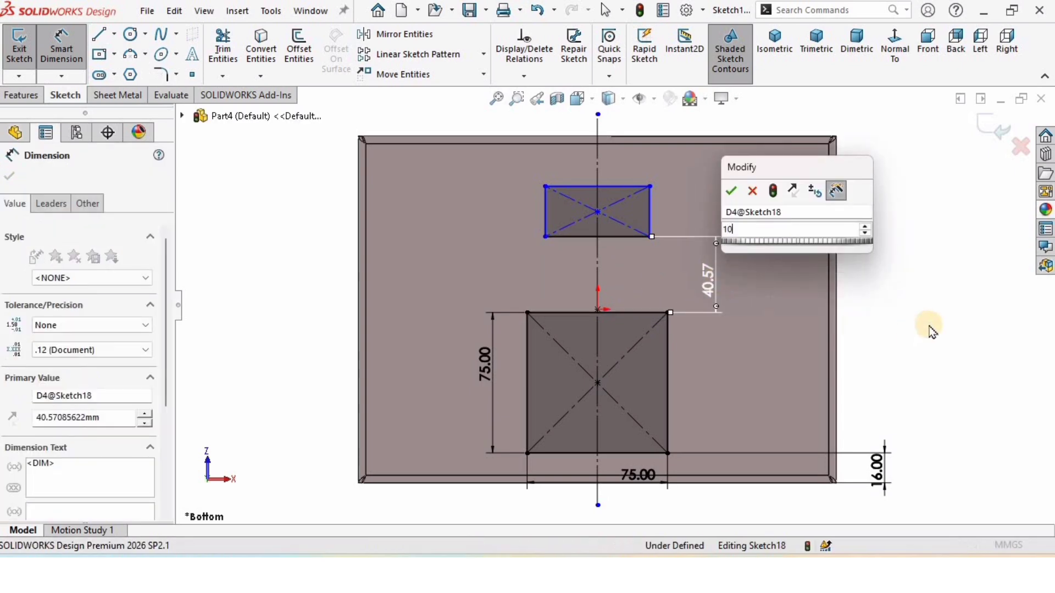
key("Return")
scroll(624, 322, "down", 2)
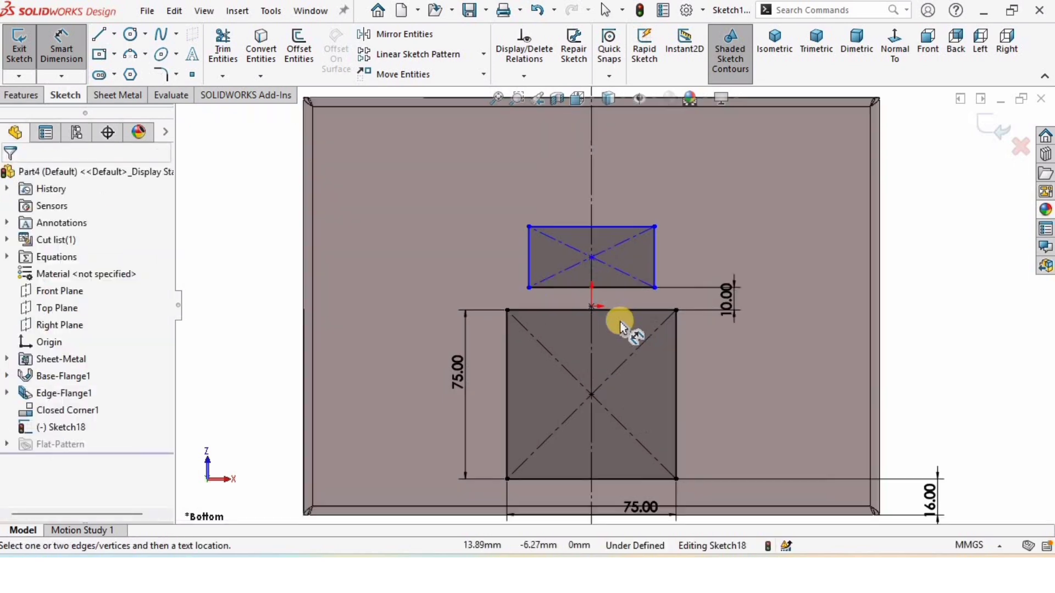
Step: Dimension the upper rectangle to 55 mm wide and 55 mm high
left_click(615, 226)
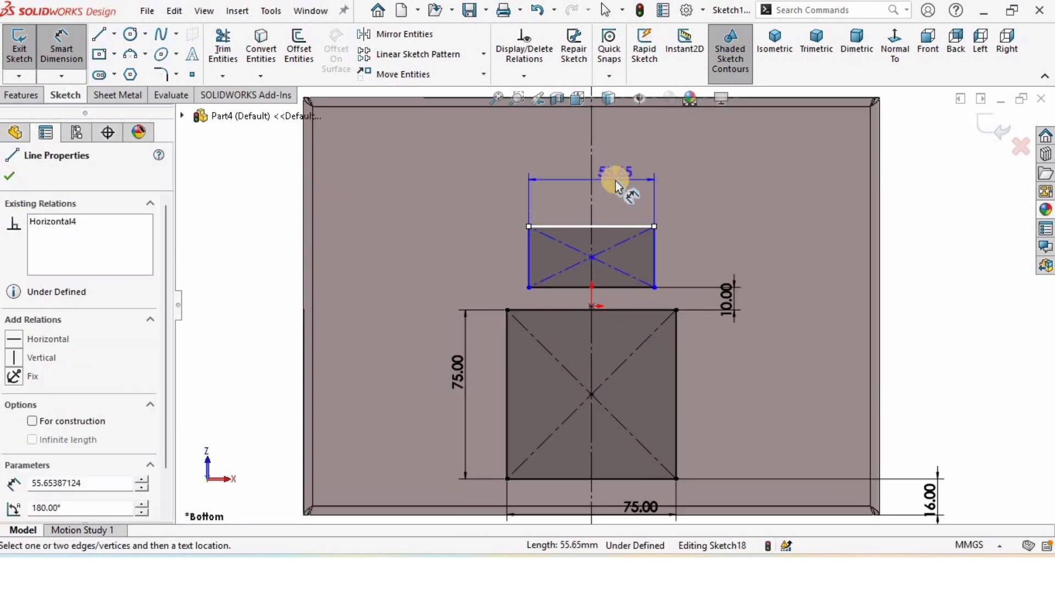
left_click(616, 180)
key("Return")
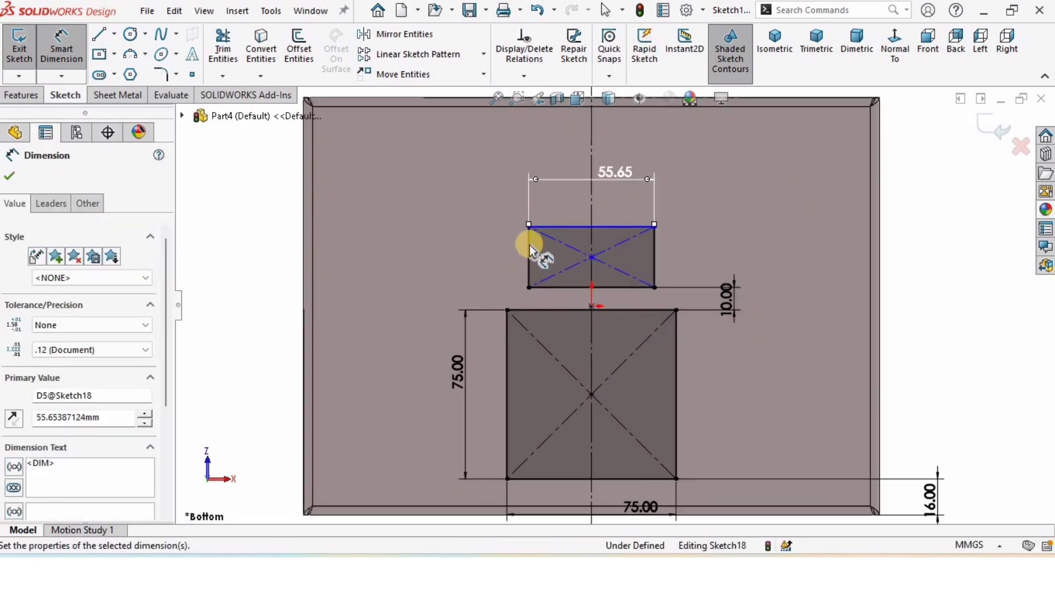
left_click(529, 245)
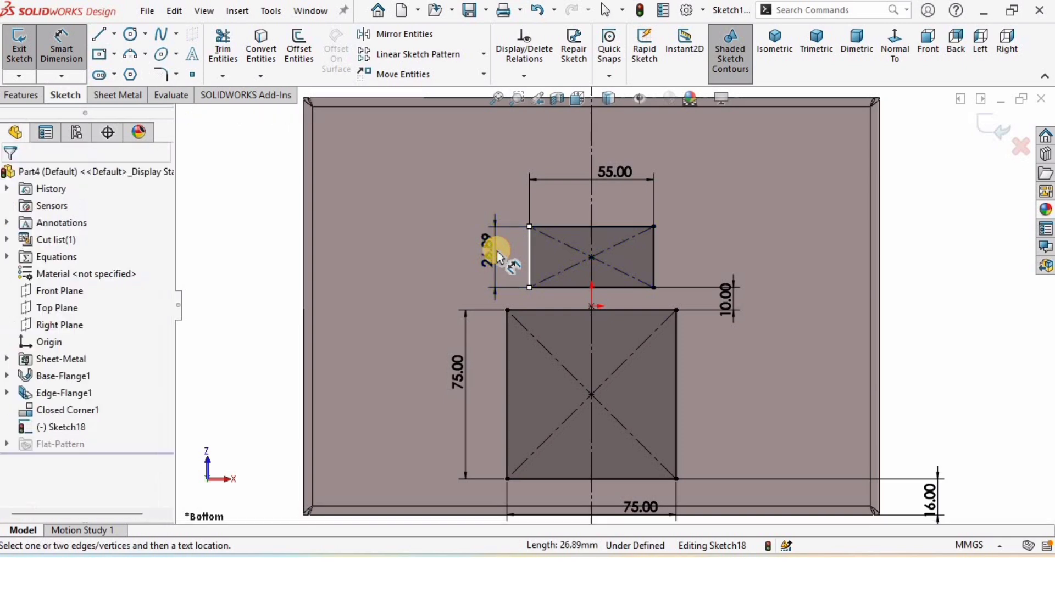
left_click(497, 257)
type("55")
key("Return")
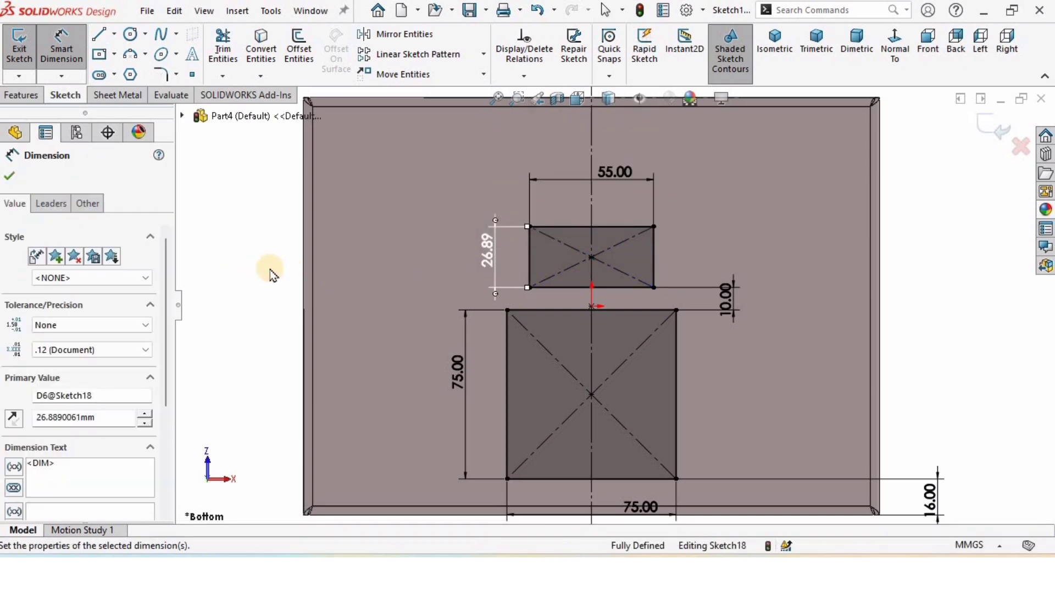
left_click(269, 270)
Step: Set the distance between the lower rectangle and the plate's lower edge to 20 mm
scroll(663, 412, "up", 1)
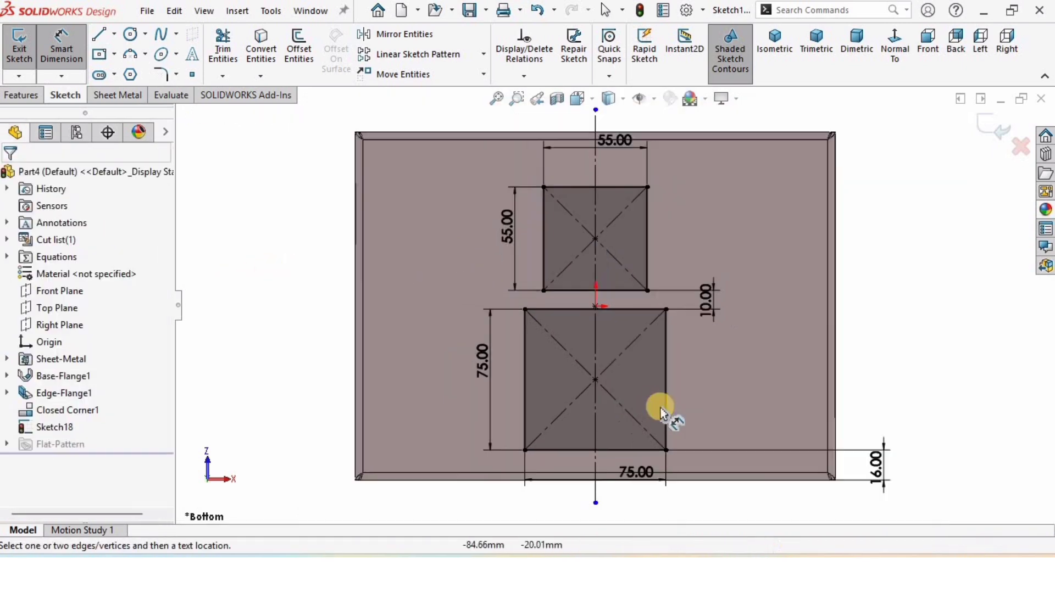
scroll(675, 427, "down", 1)
scroll(879, 486, "up", 1)
scroll(849, 434, "down", 2)
left_click(846, 421)
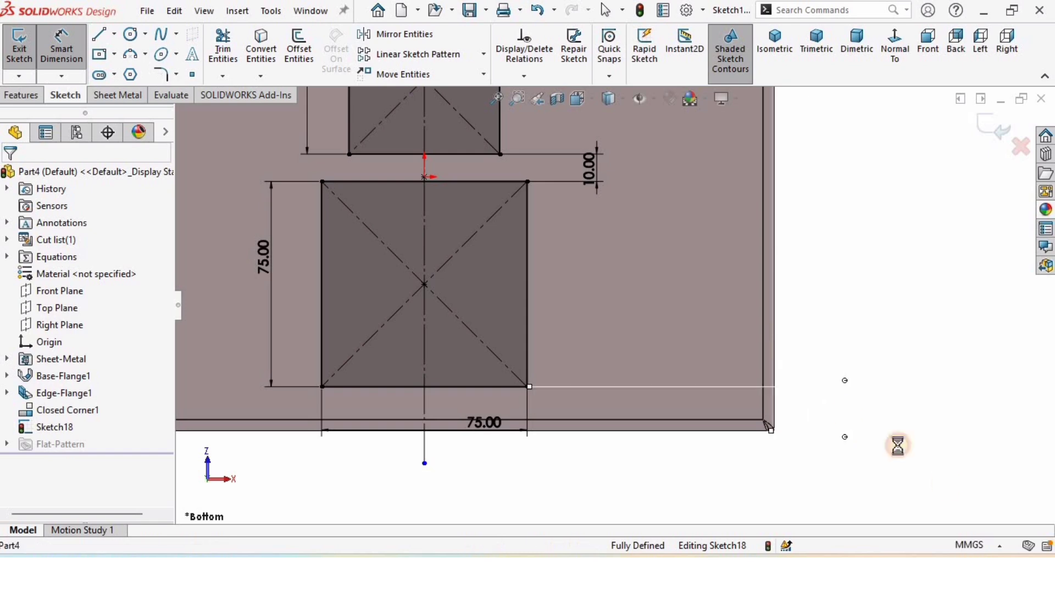
type("20")
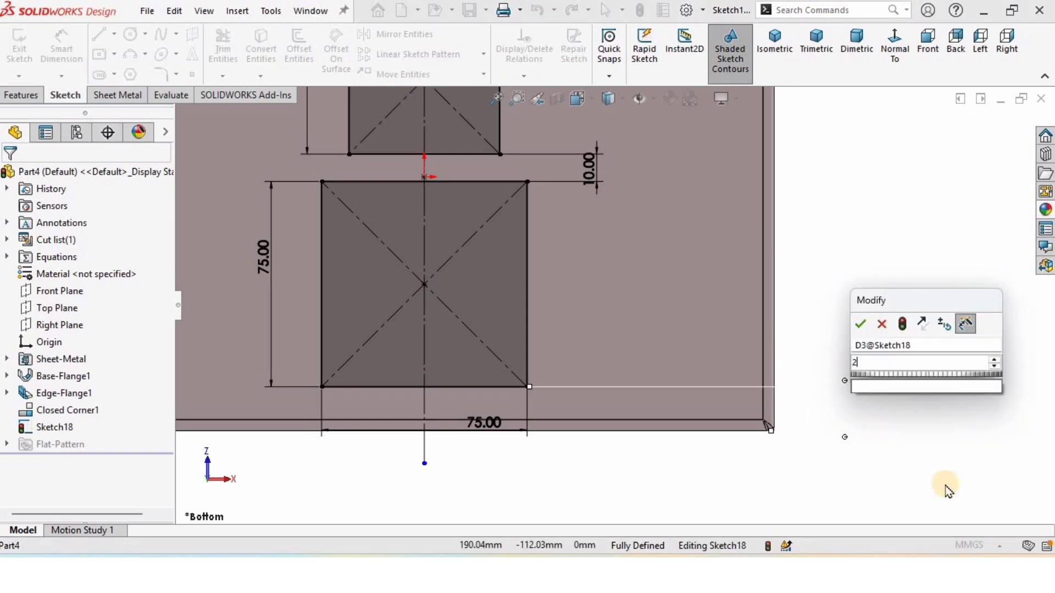
key("Return")
key("f")
Step: Sketch a horizontal midpoint line about 131 mm long between the two rectangles, centred on the vertical construction line, and convert it to construction geometry
scroll(595, 249, "down", 3)
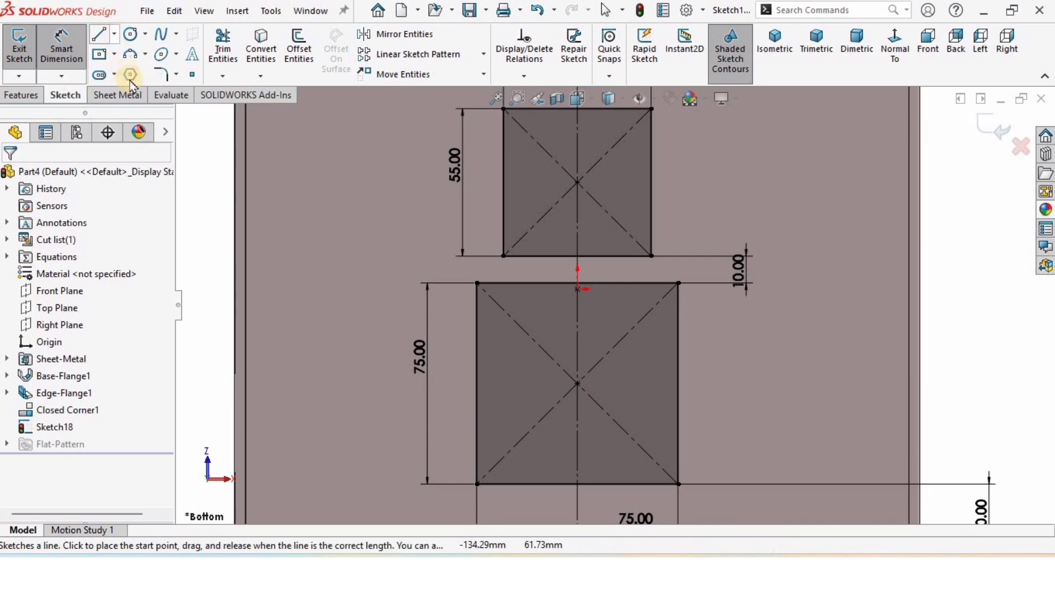
left_click(113, 35)
left_click(133, 92)
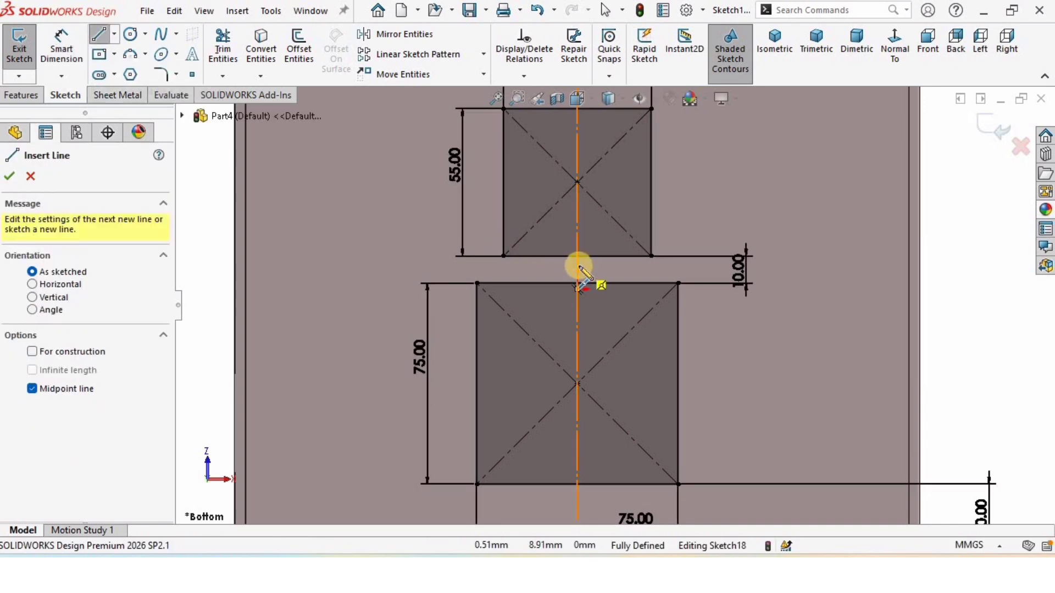
scroll(577, 286, "down", 4)
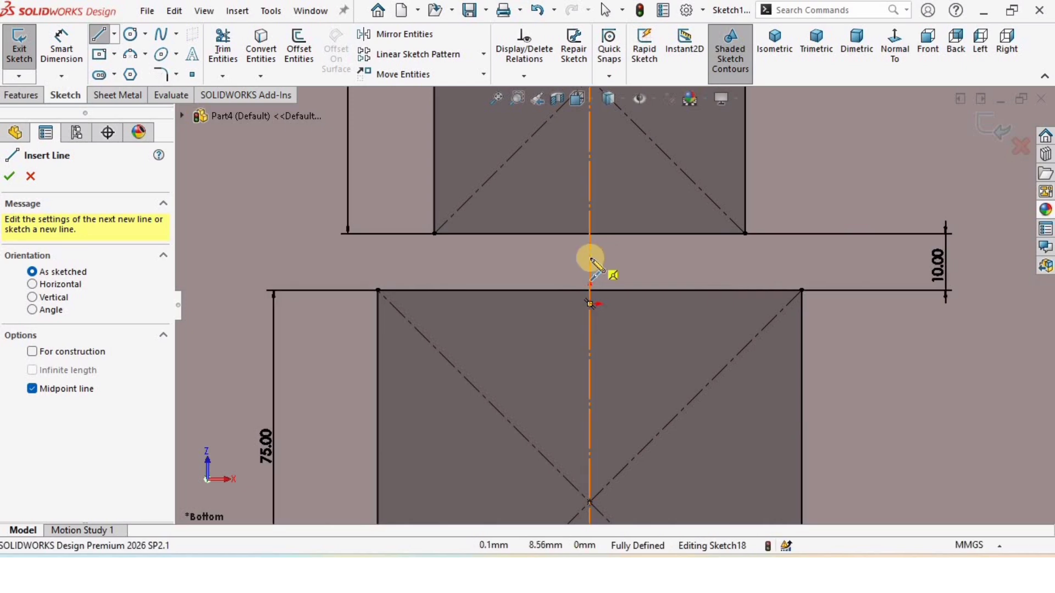
left_click(590, 258)
scroll(285, 248, "up", 1)
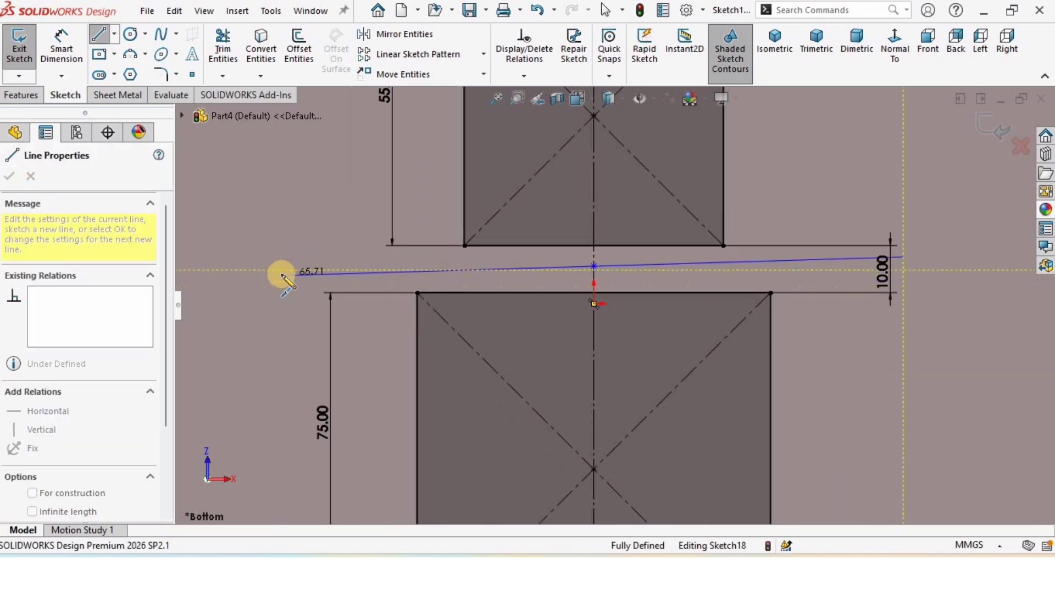
left_click(285, 266)
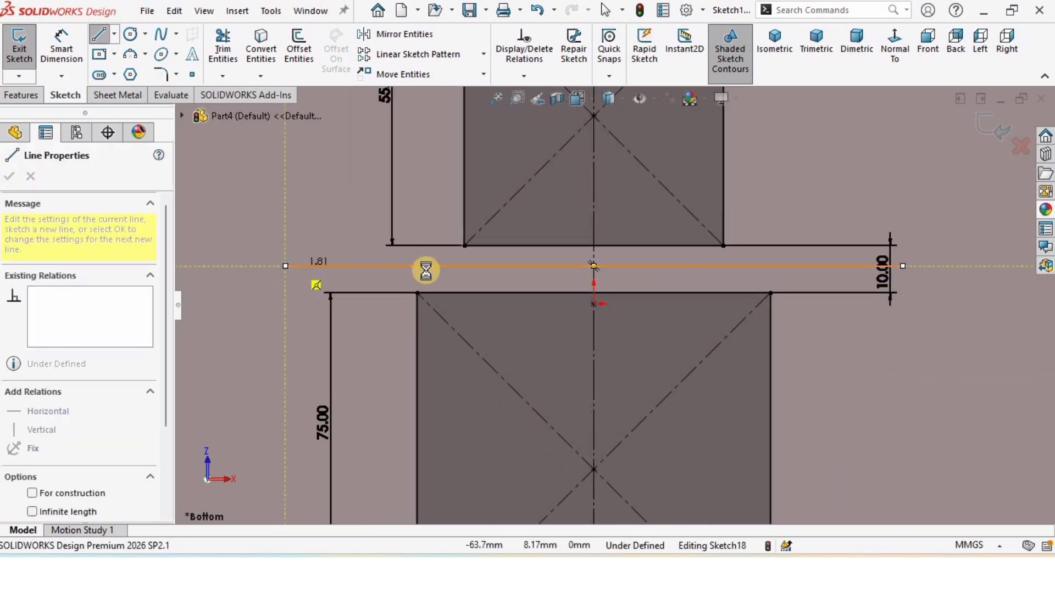
key("Escape")
left_click(426, 271)
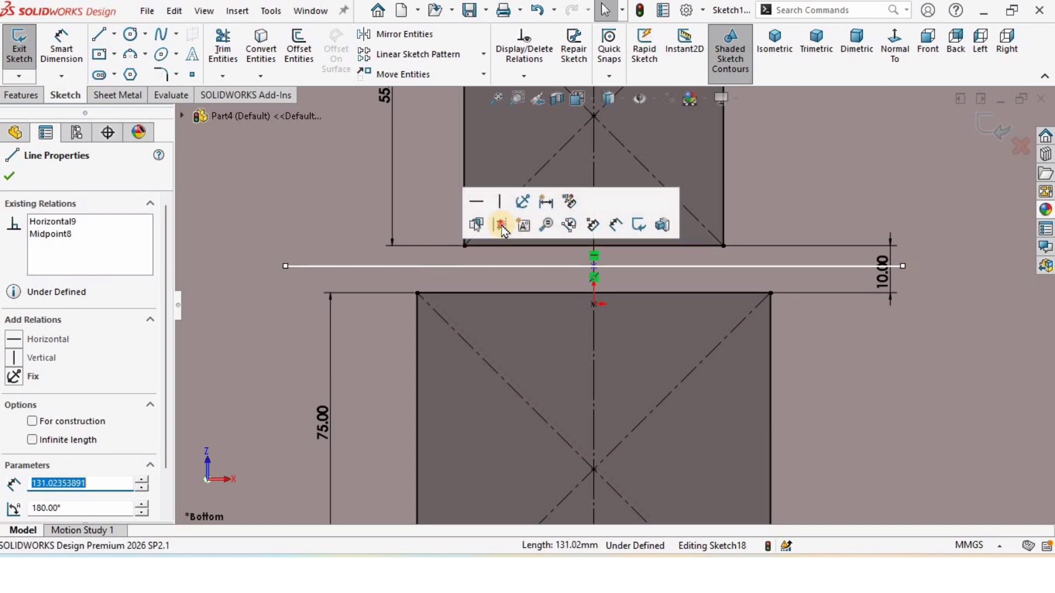
left_click(566, 228)
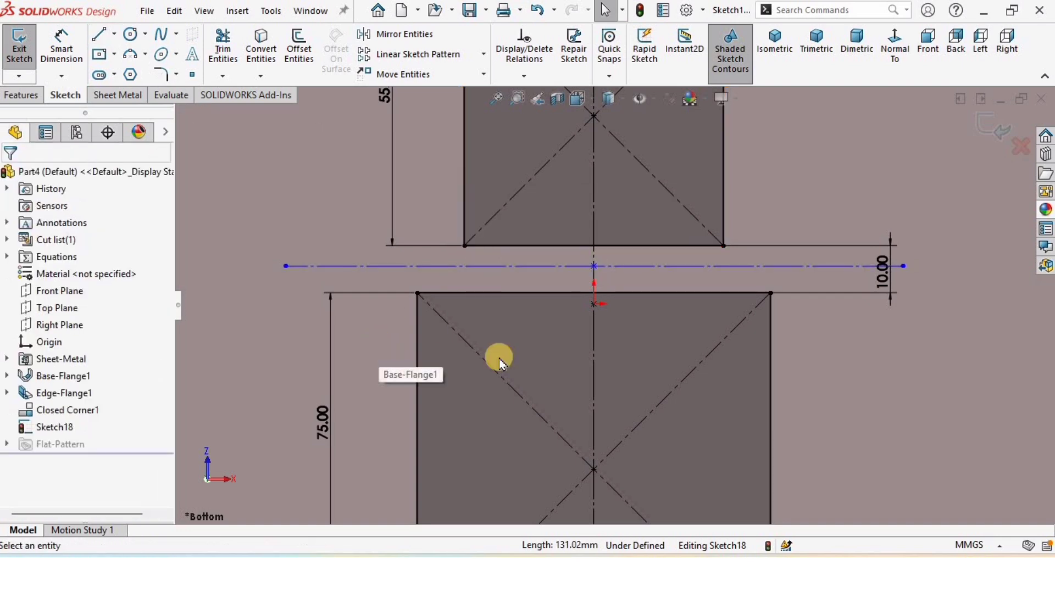
Step: Dimension the horizontal construction line's left endpoint 18 mm from the lower rectangle's left edge
key("z")
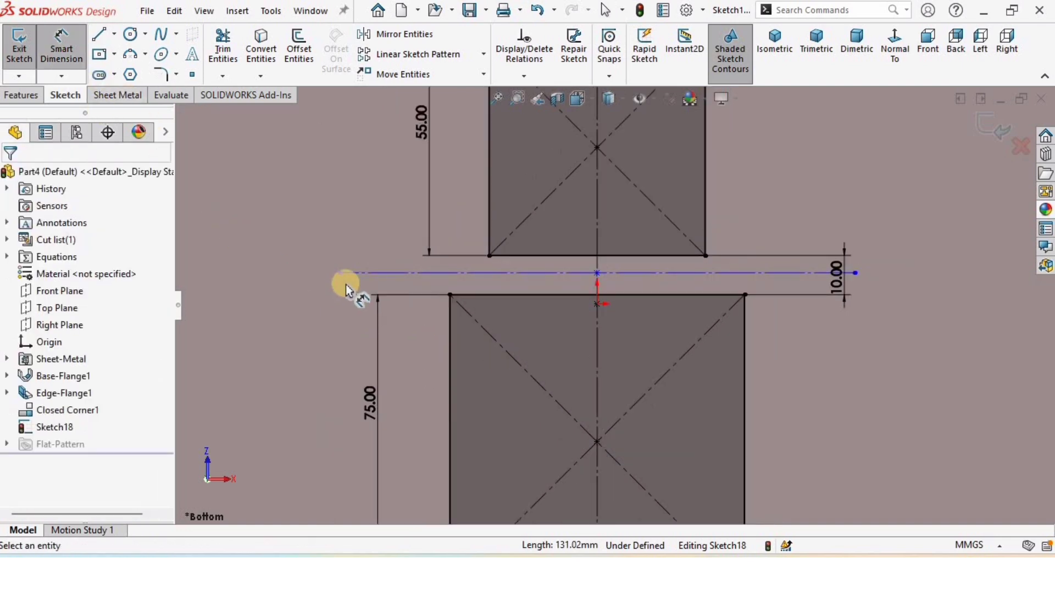
left_click(348, 284)
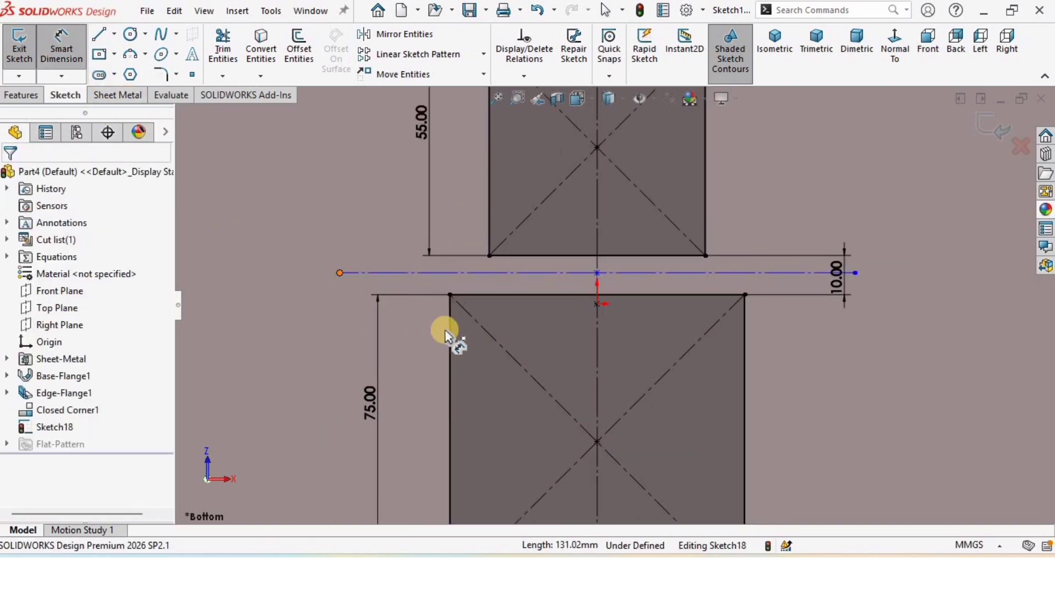
left_click(419, 344)
left_click(417, 340)
key("Return")
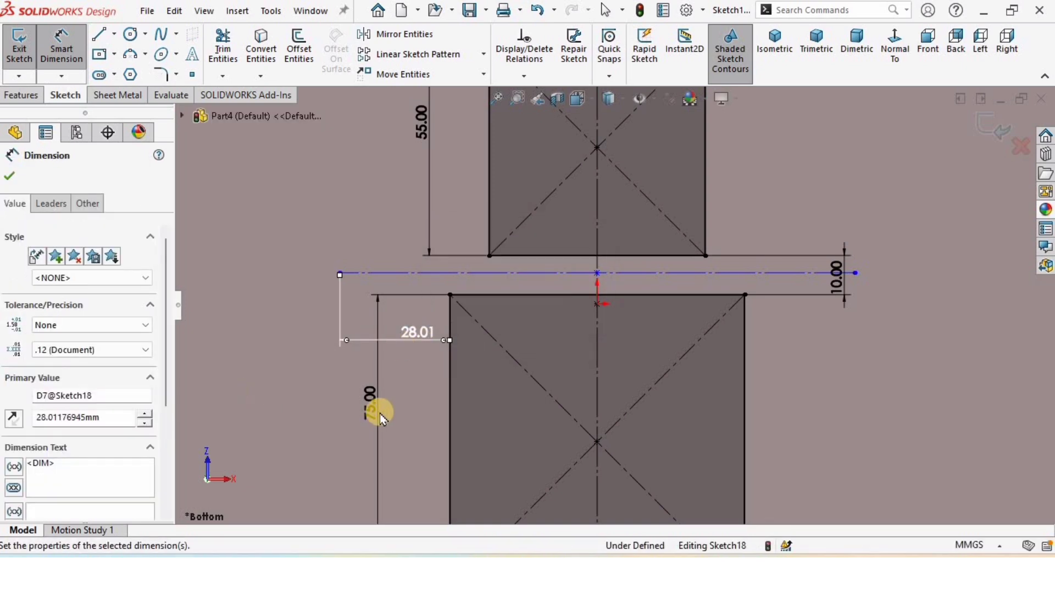
scroll(579, 434, "up", 5)
scroll(632, 355, "down", 4)
Step: Dimension the horizontal construction line 4.5 mm above the lower rectangle's top edge
left_click(565, 230)
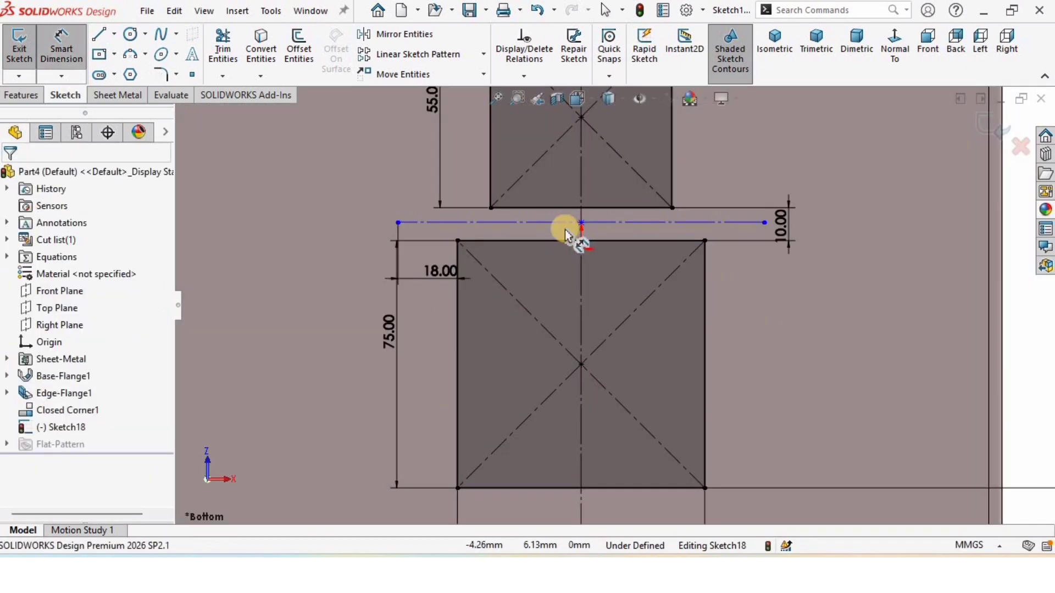
scroll(554, 211, "down", 2)
left_click(472, 253)
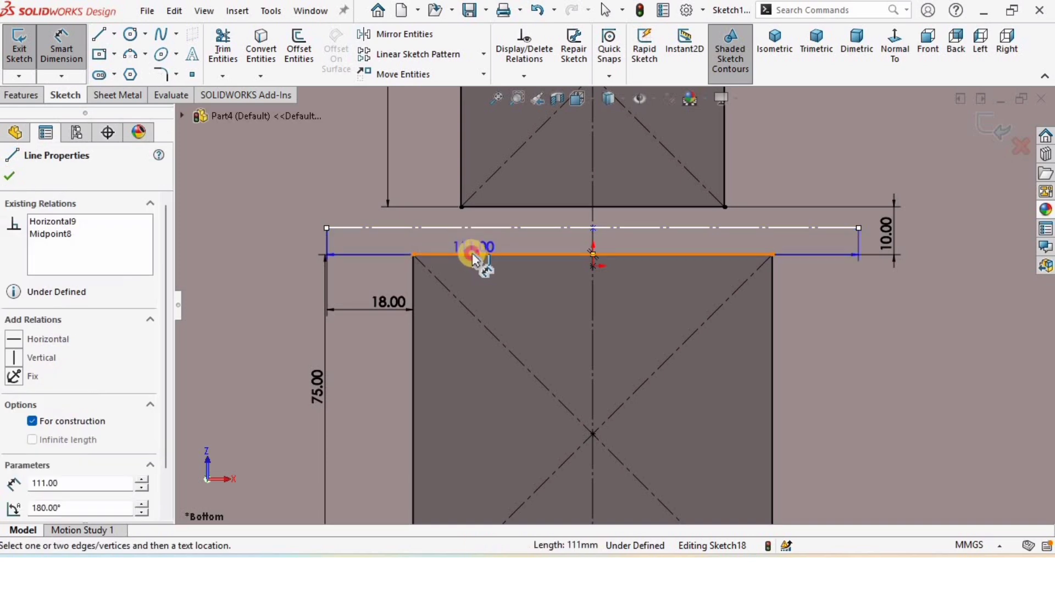
left_click(249, 242)
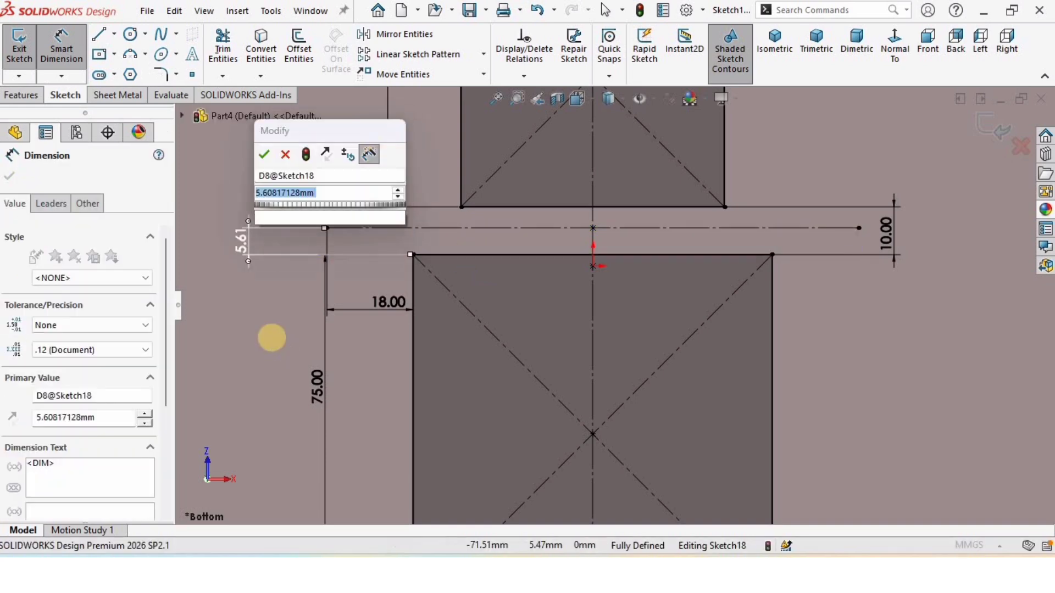
key("Return")
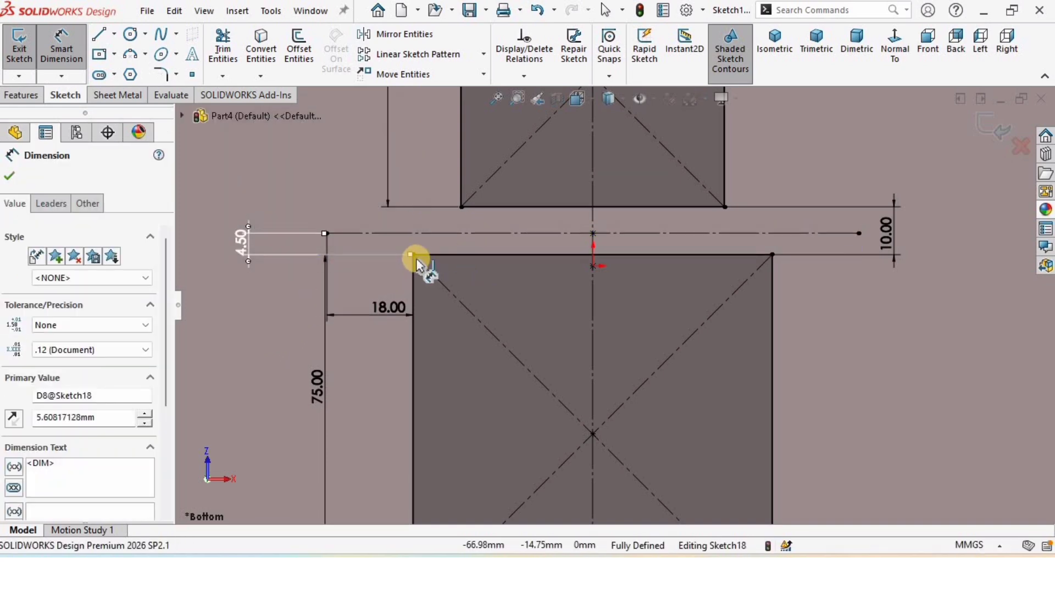
scroll(415, 258, "down", 1)
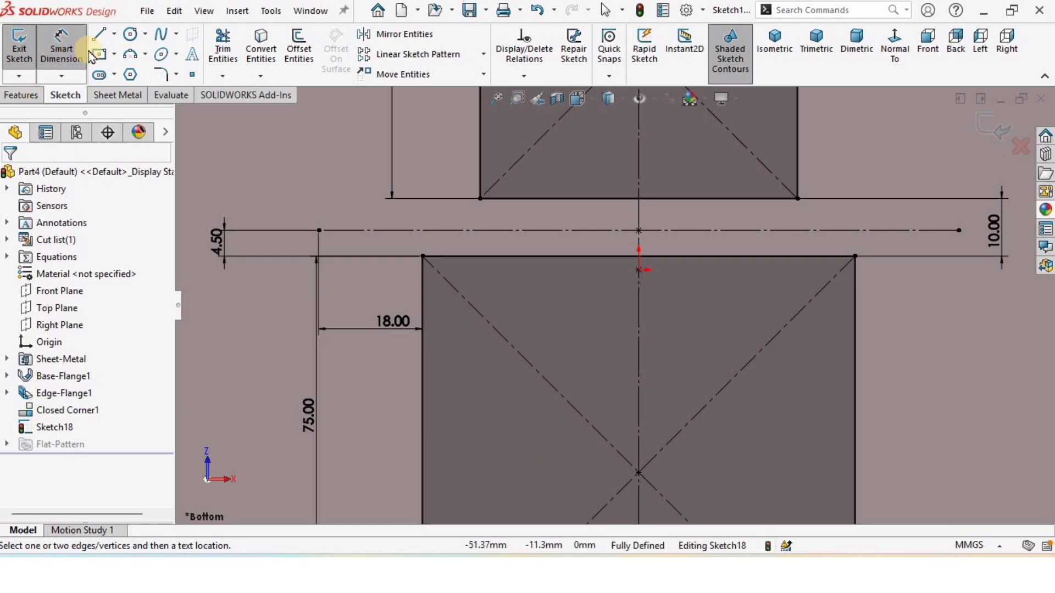
Step: Sketch circles about 11 mm and 7.6 mm in diameter on the left and right ends of the horizontal construction line and make them equal
left_click(129, 35)
left_click_drag(319, 230, 317, 199)
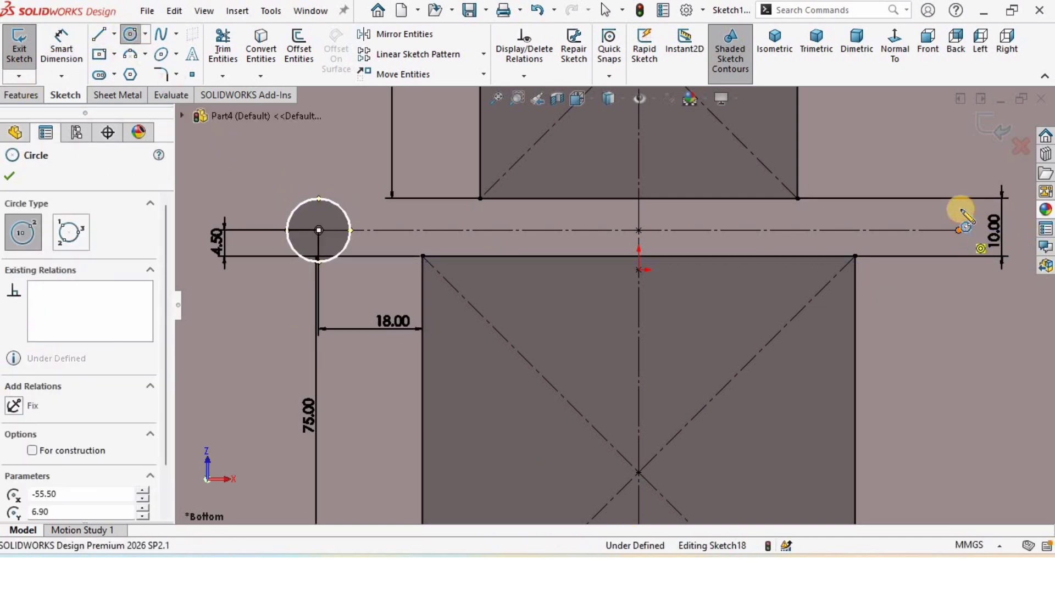
left_click_drag(959, 230, 960, 209)
key("Escape")
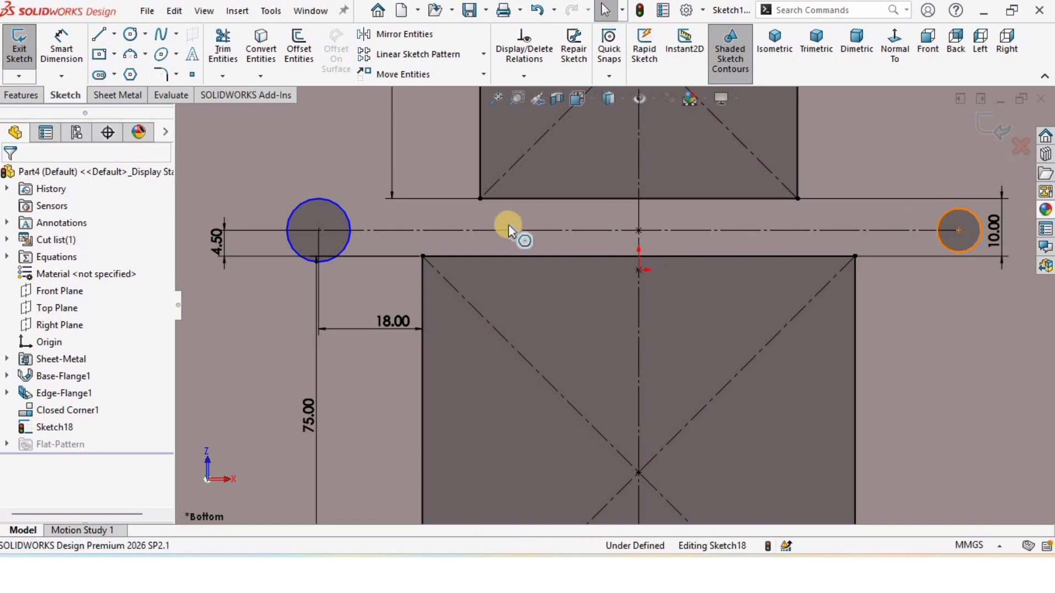
left_click(336, 204)
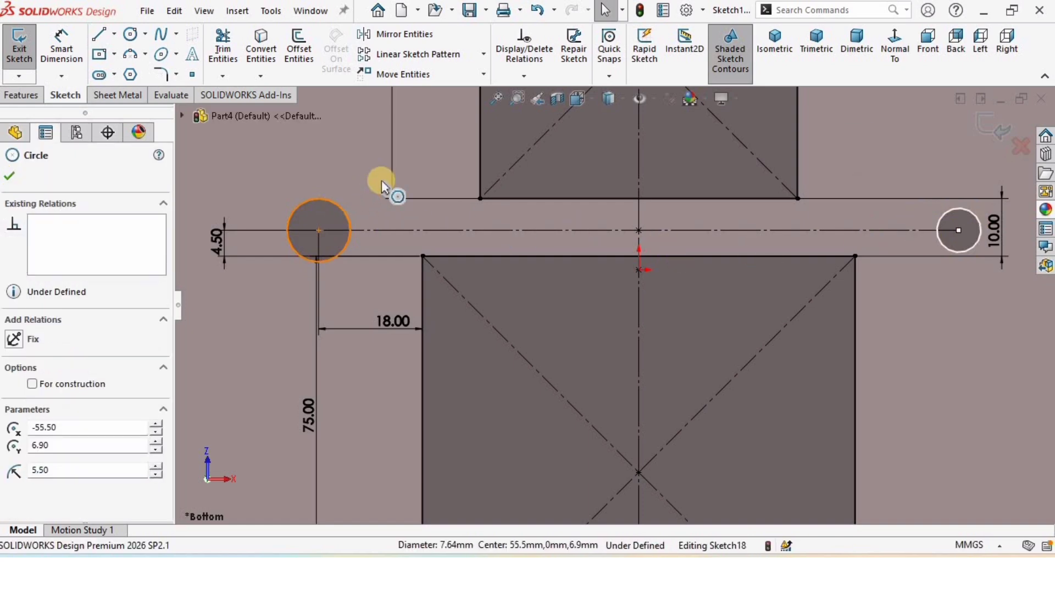
left_click(431, 163)
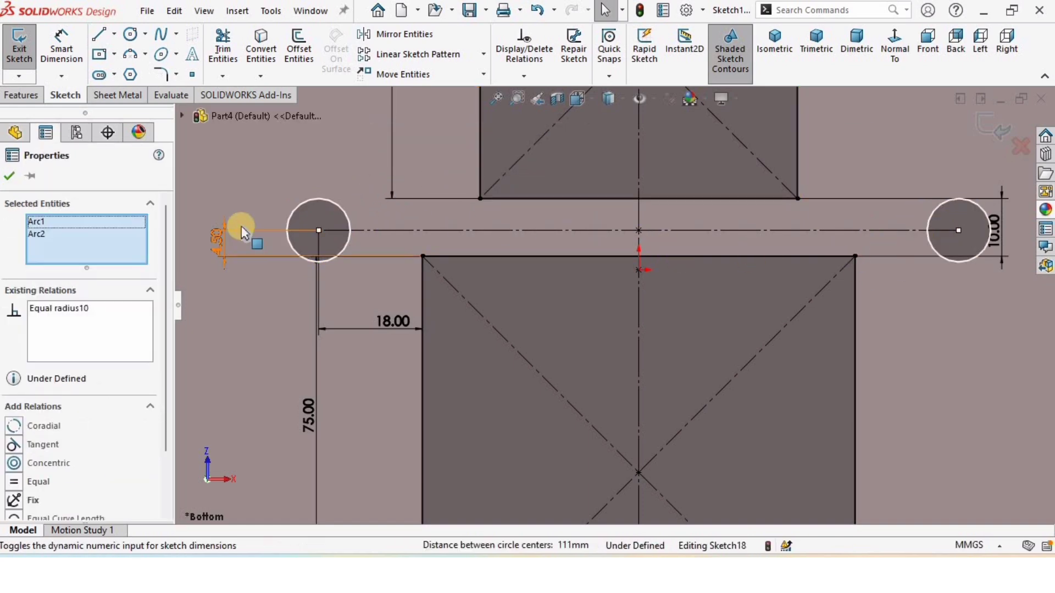
Step: Dimension the left circle's diameter to 8.5 mm
left_click(61, 48)
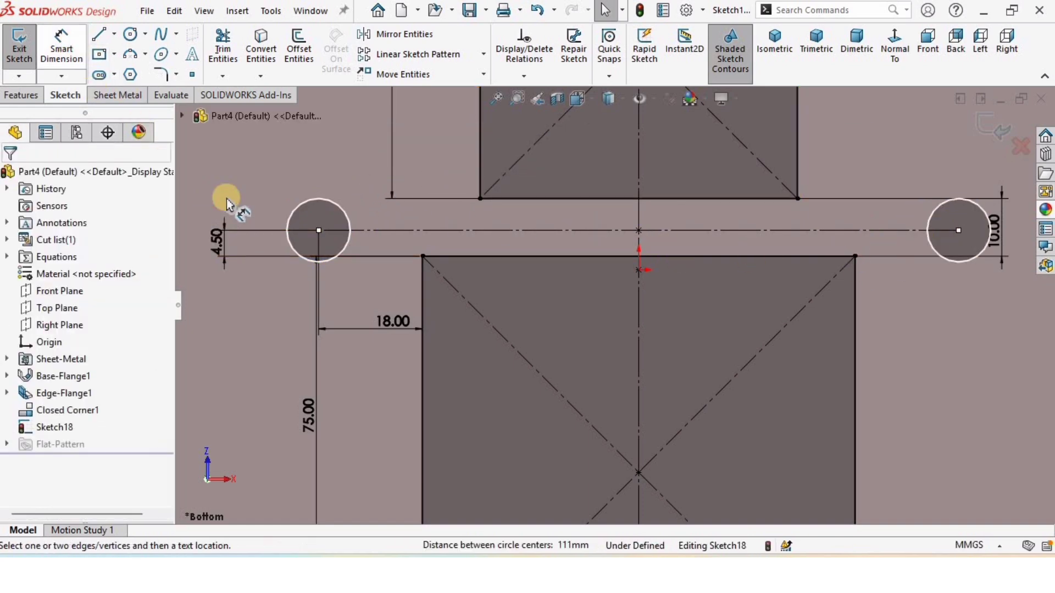
left_click(290, 210)
left_click(261, 183)
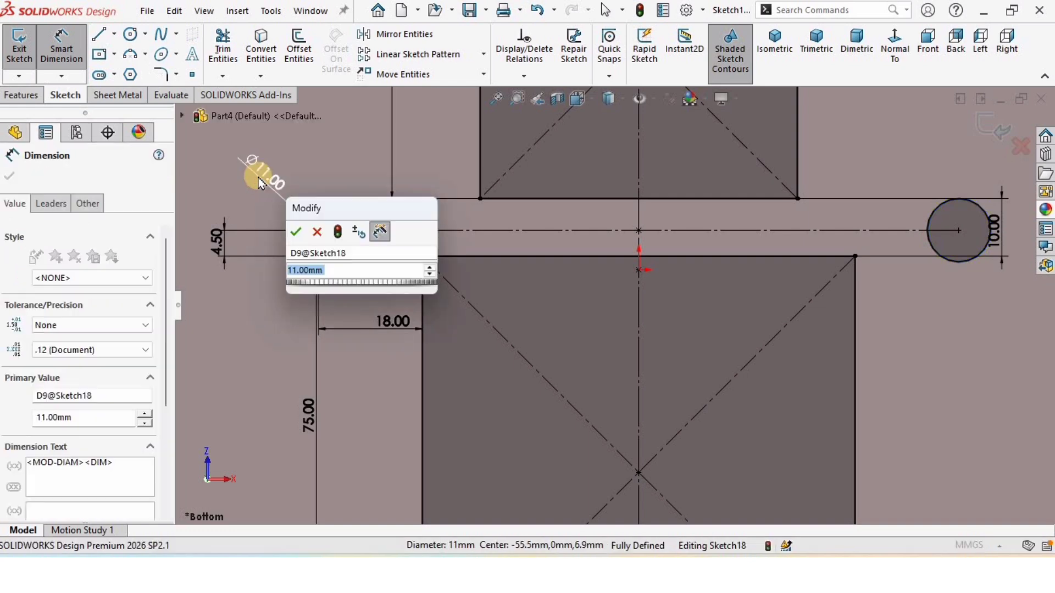
type("8.5")
key("Return")
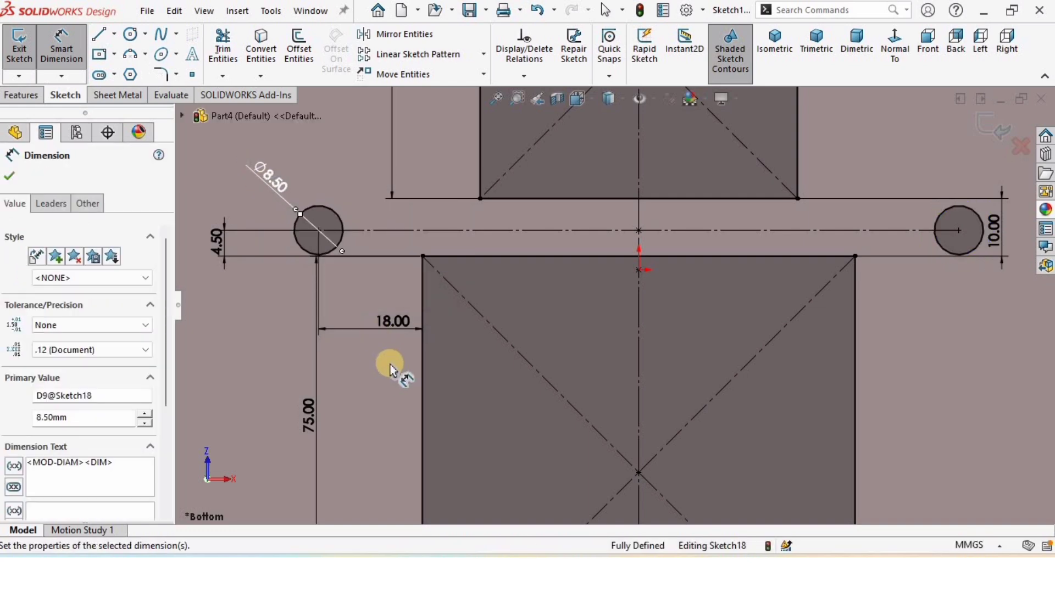
Step: Sketch a centerline about 61 mm long from the lower square's center out past its right edge
scroll(405, 378, "up", 4)
scroll(512, 230, "up", 2)
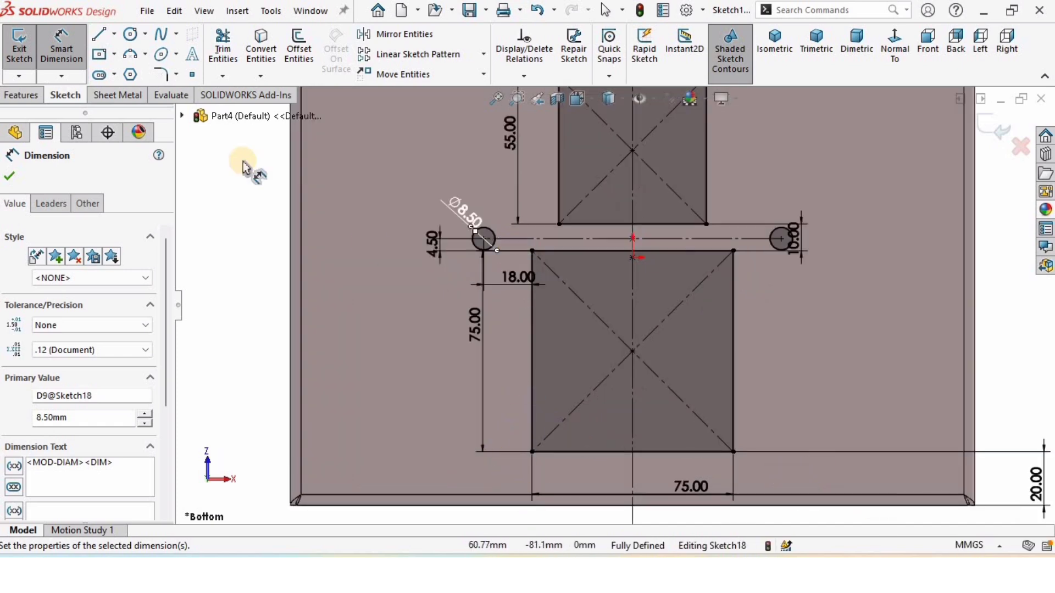
left_click(114, 35)
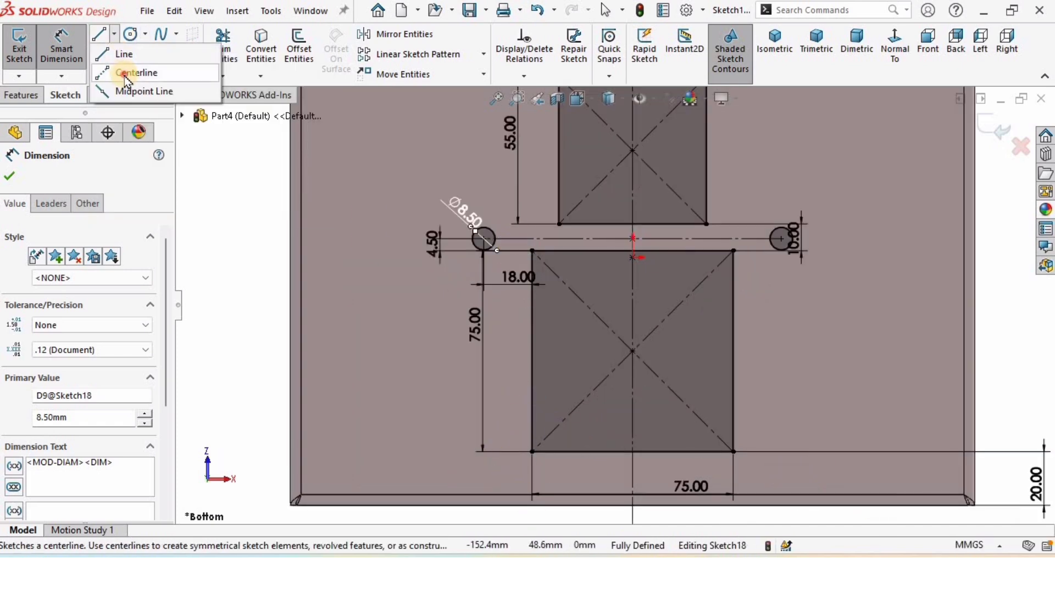
left_click(135, 72)
left_click(633, 350)
left_click_drag(635, 352, 796, 368)
key("Escape")
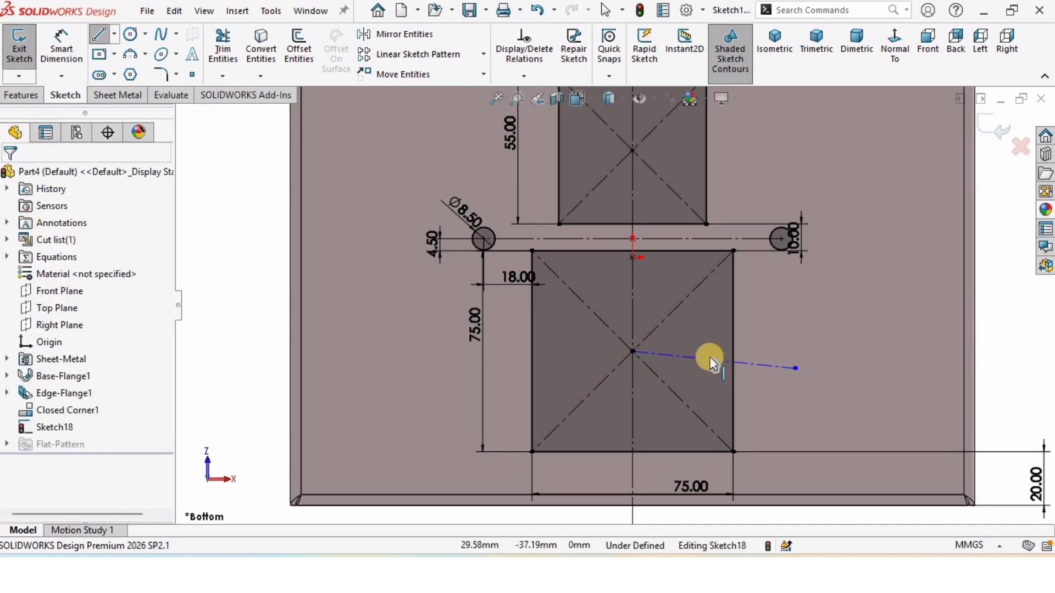
Step: Constrain the new centerline from the lower square's center to be horizontal
scroll(707, 358, "down", 2)
left_click(699, 357)
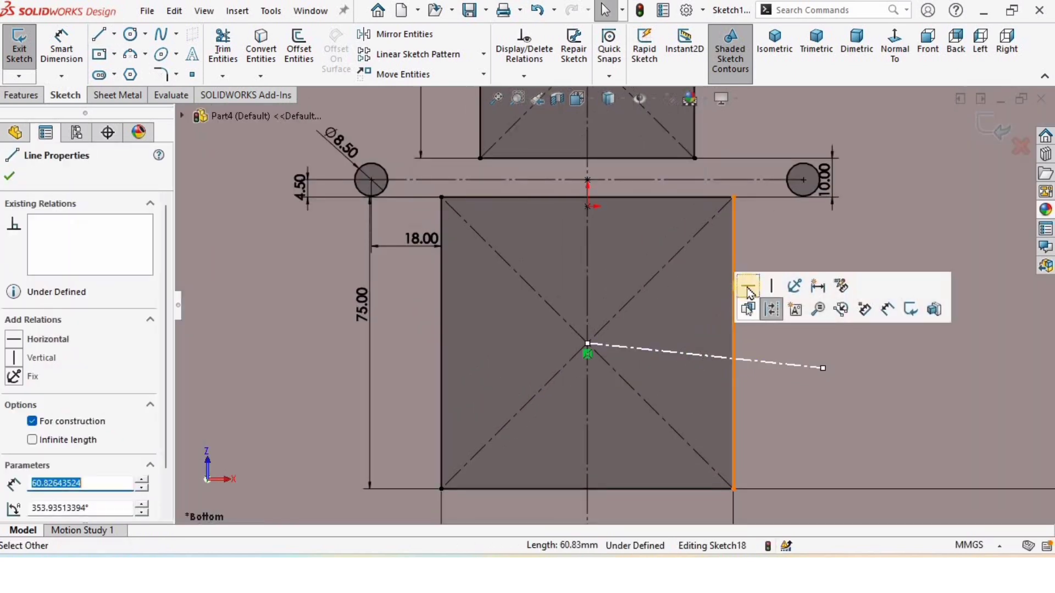
left_click(748, 309)
scroll(584, 329, "up", 1)
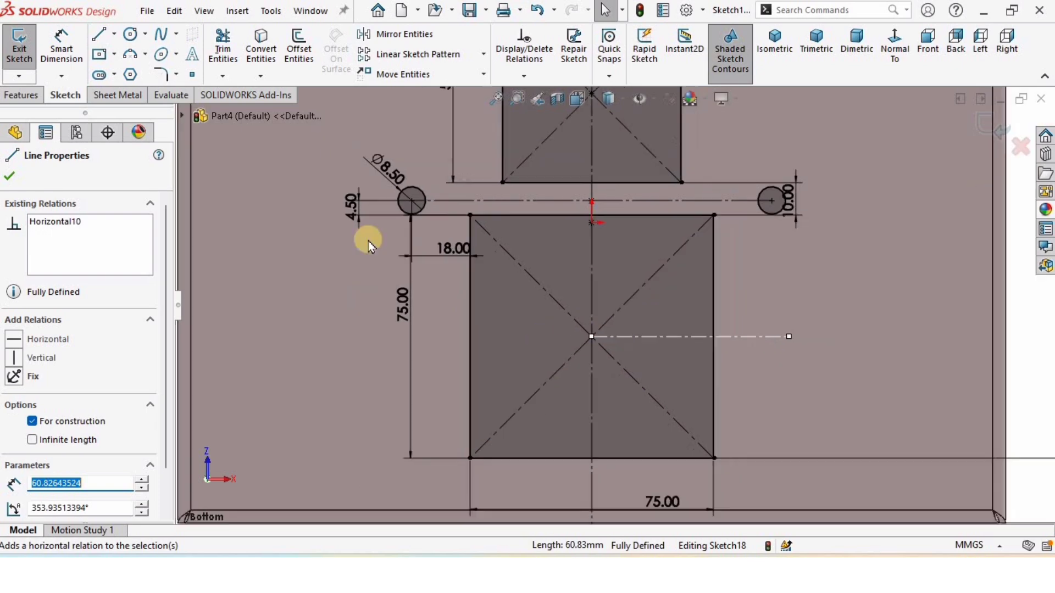
Step: Mirror both 8.5 mm circles about the horizontal centerline through the lower square's center, keeping the originals
left_click(292, 223)
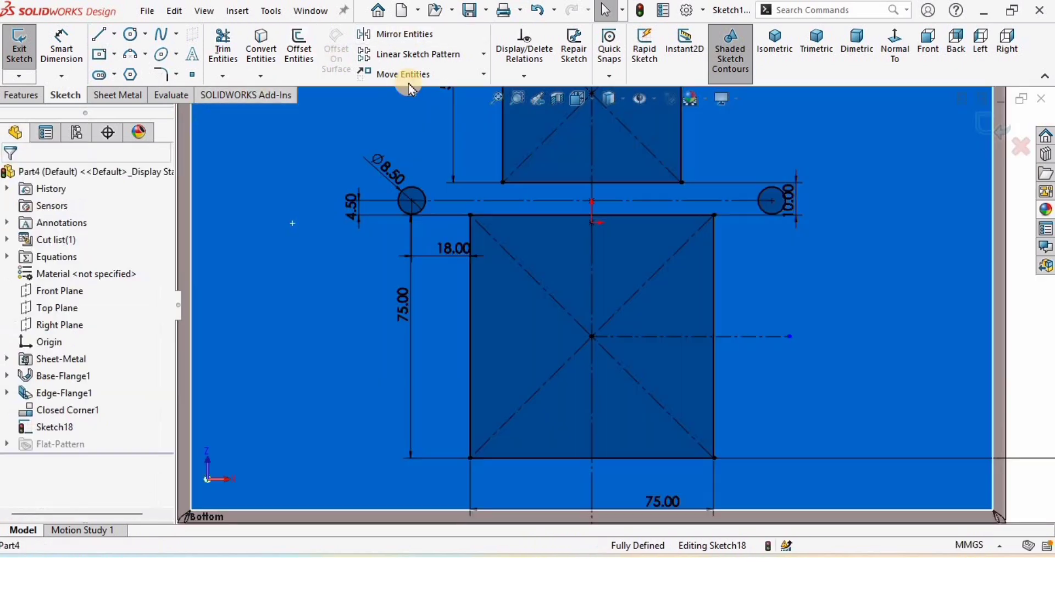
left_click(404, 34)
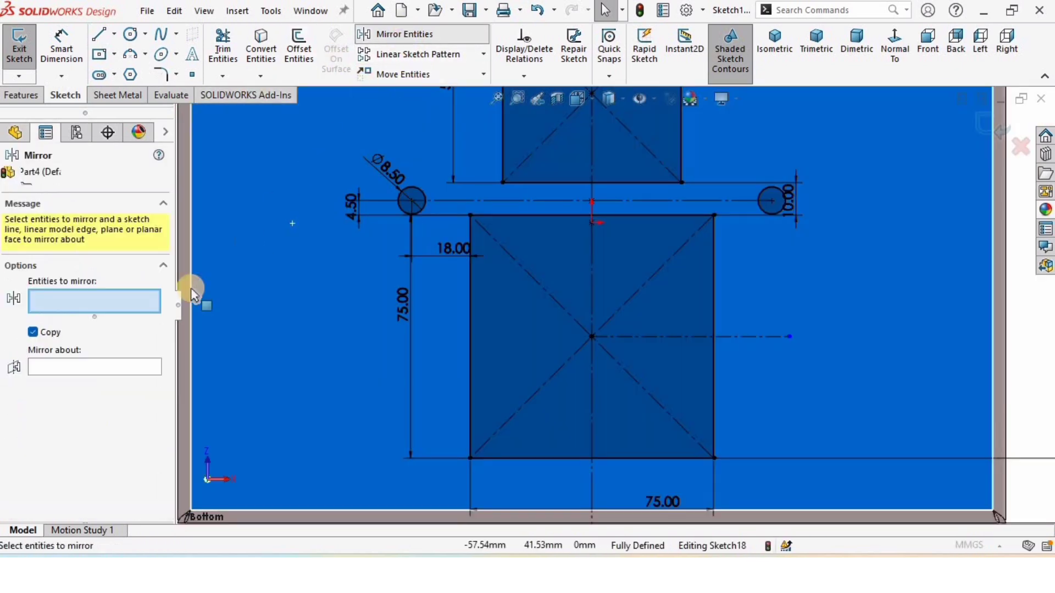
right_click(66, 299)
left_click(106, 309)
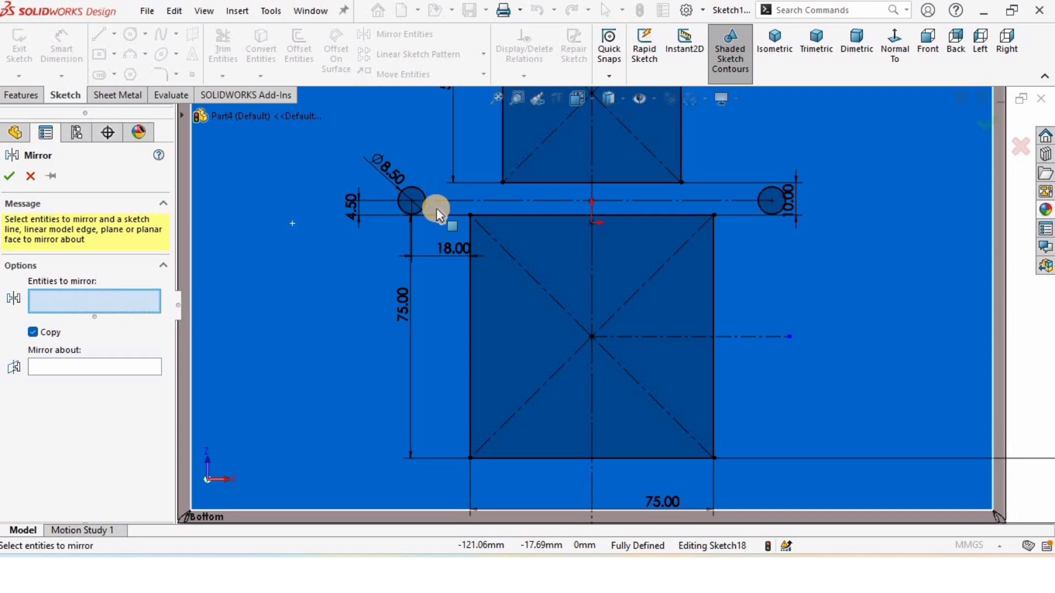
left_click(779, 194)
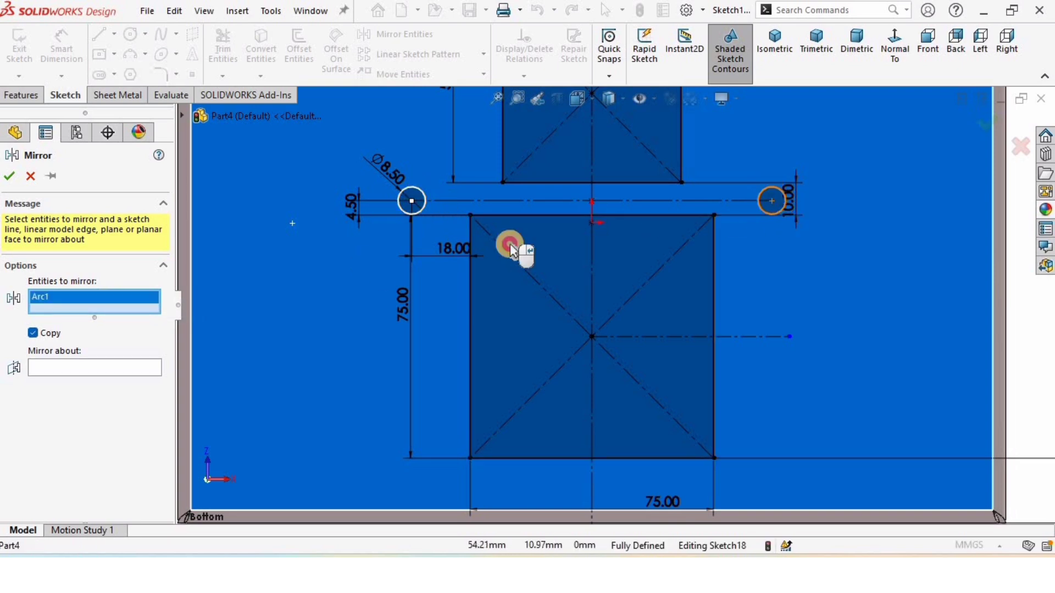
left_click(84, 383)
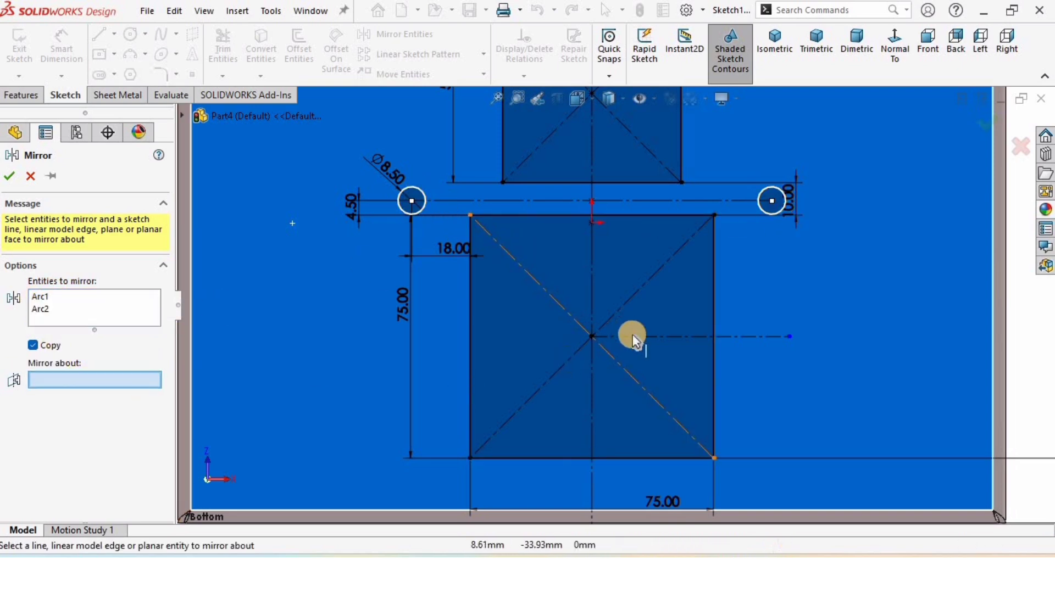
left_click(598, 390)
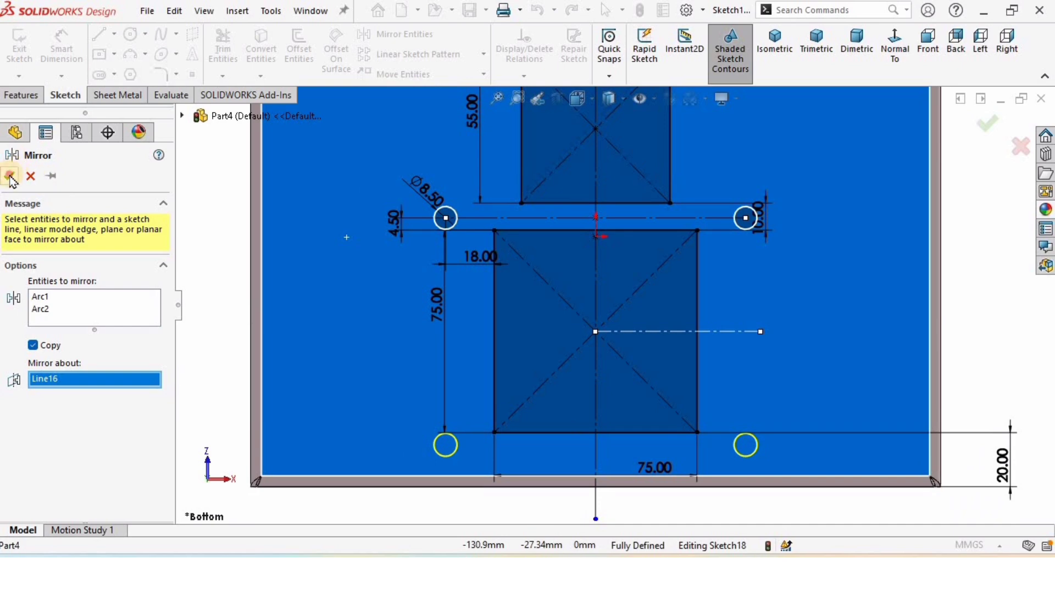
left_click(10, 176)
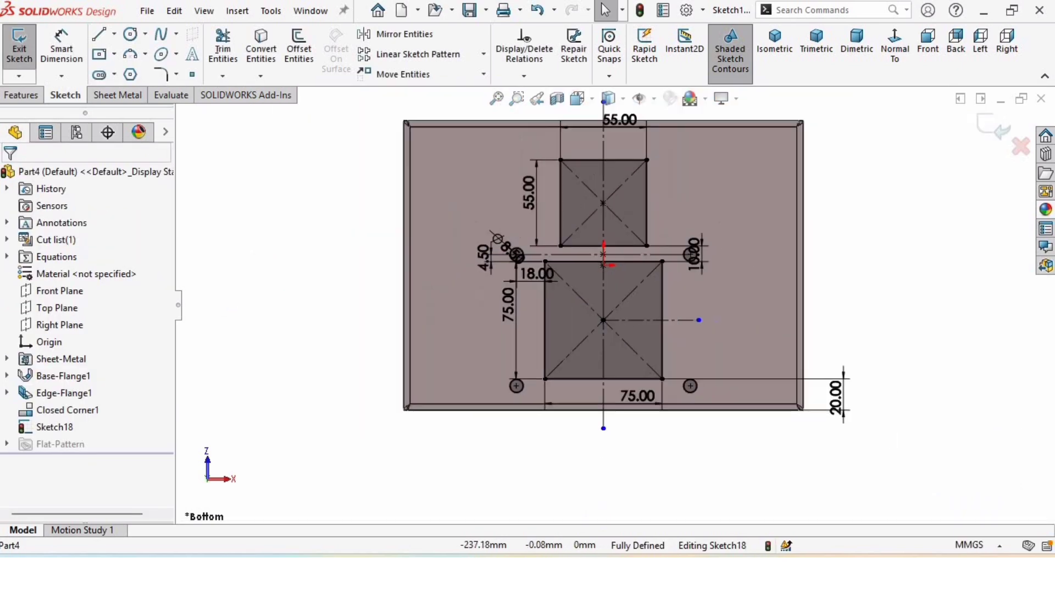
Step: Cut the sketched squares and four circles through the base face with the depth linked to the sheet thickness
scroll(576, 287, "up", 1)
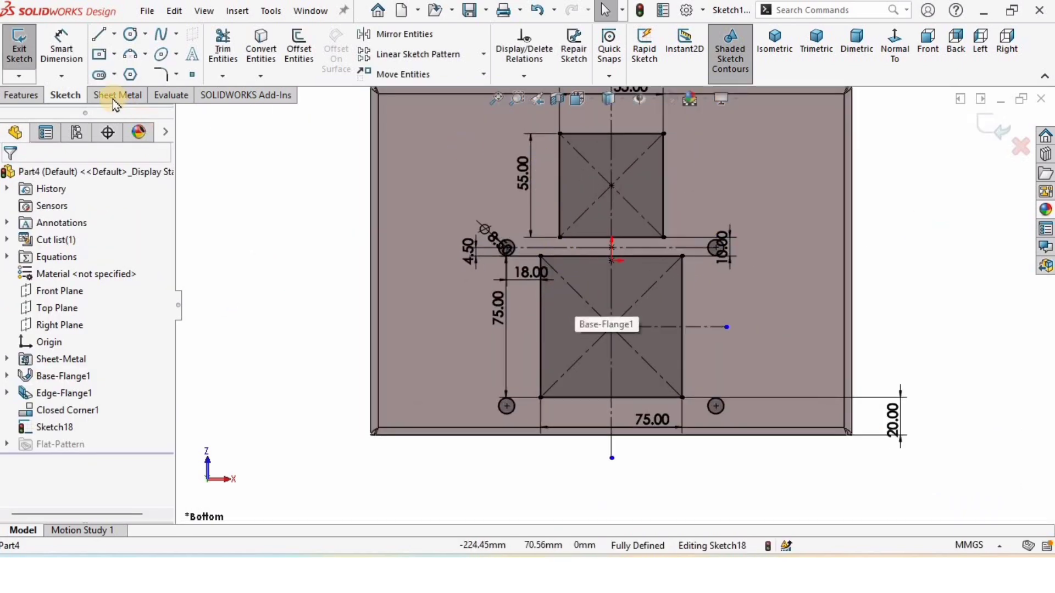
left_click(625, 33)
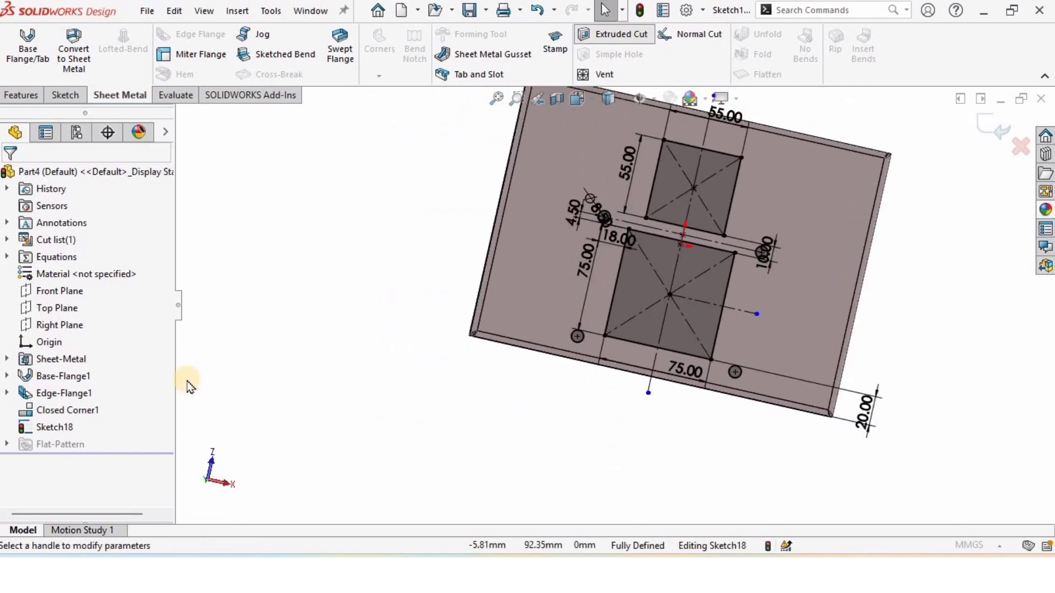
left_click(34, 322)
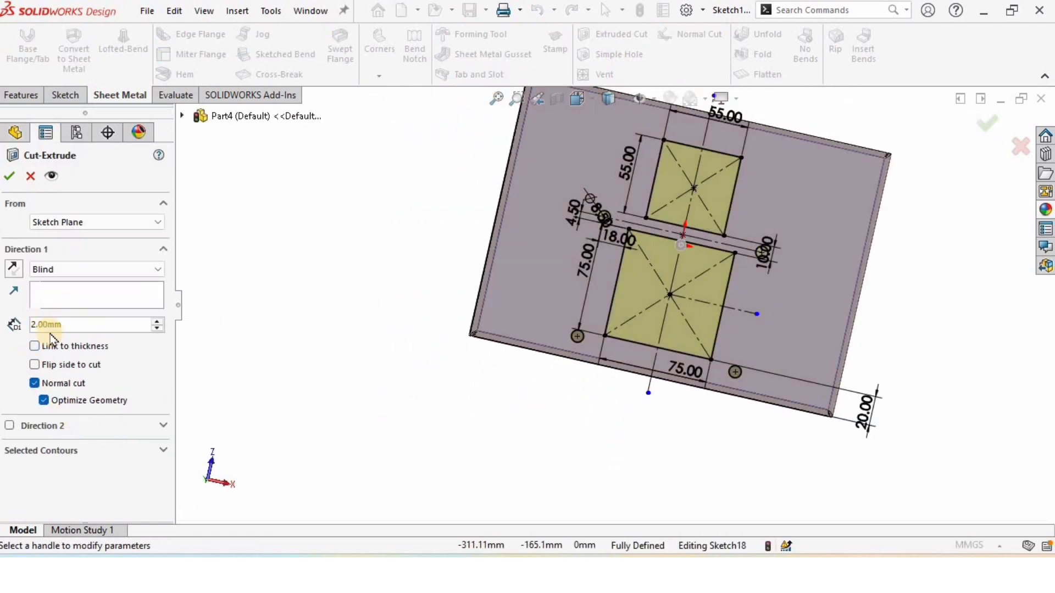
left_click(35, 346)
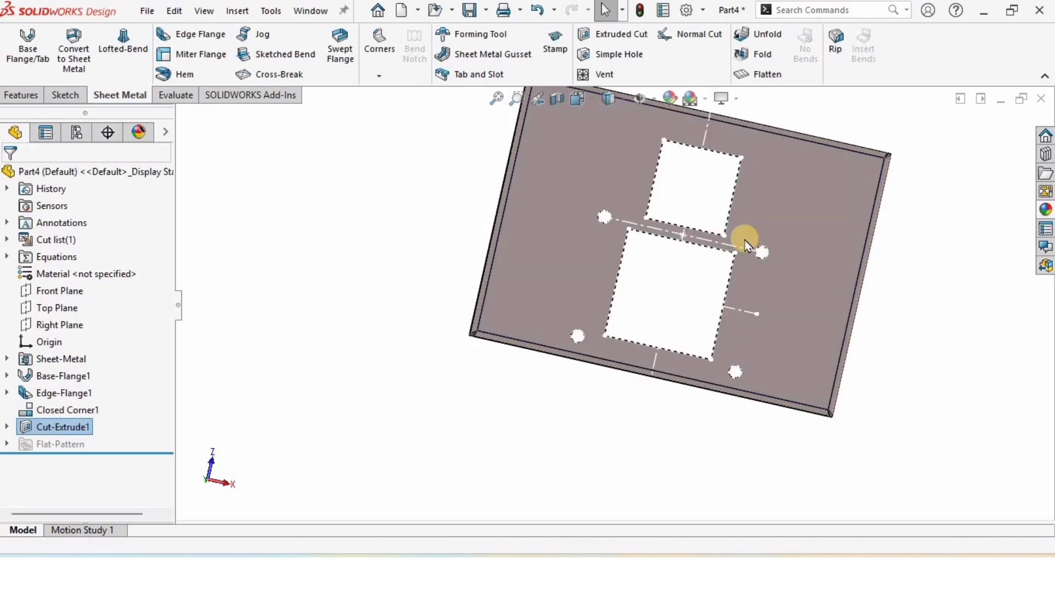
Step: Start a new sketch on the cover's base face
middle_click_drag(703, 191, 752, 238)
scroll(751, 238, "down", 1)
left_click(775, 318)
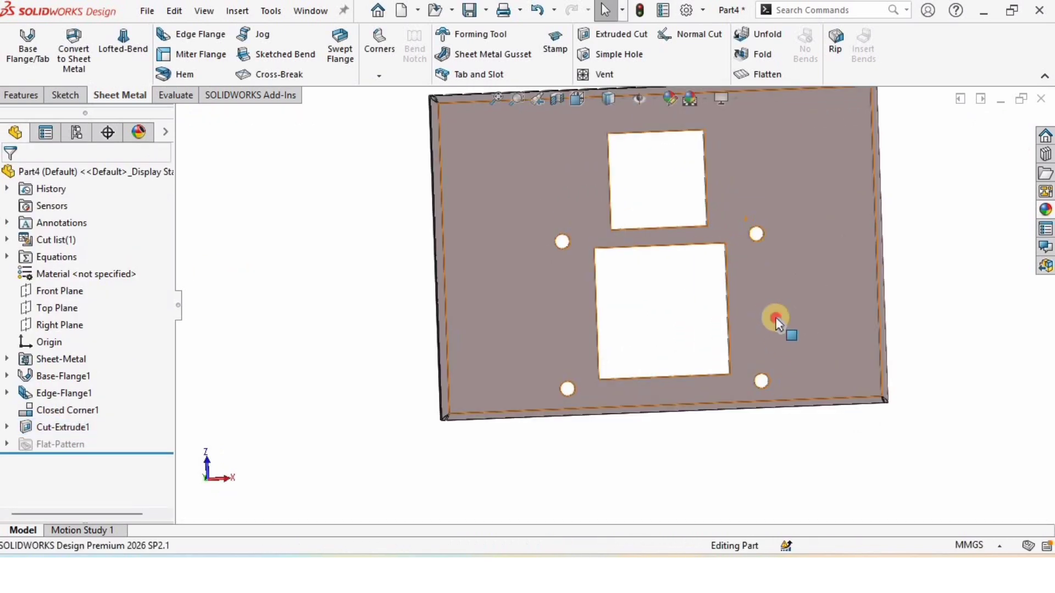
left_click(841, 275)
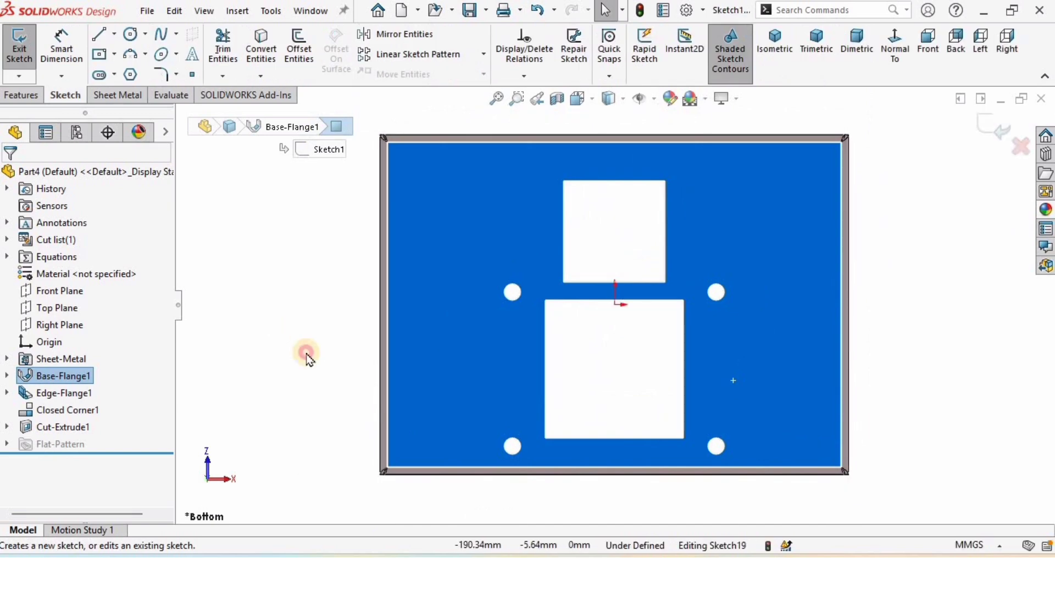
left_click(306, 353)
scroll(415, 424, "up", 1)
Step: Sketch a center rectangle about 206 by 137 mm around the origin and convert it to construction geometry
left_click(130, 34)
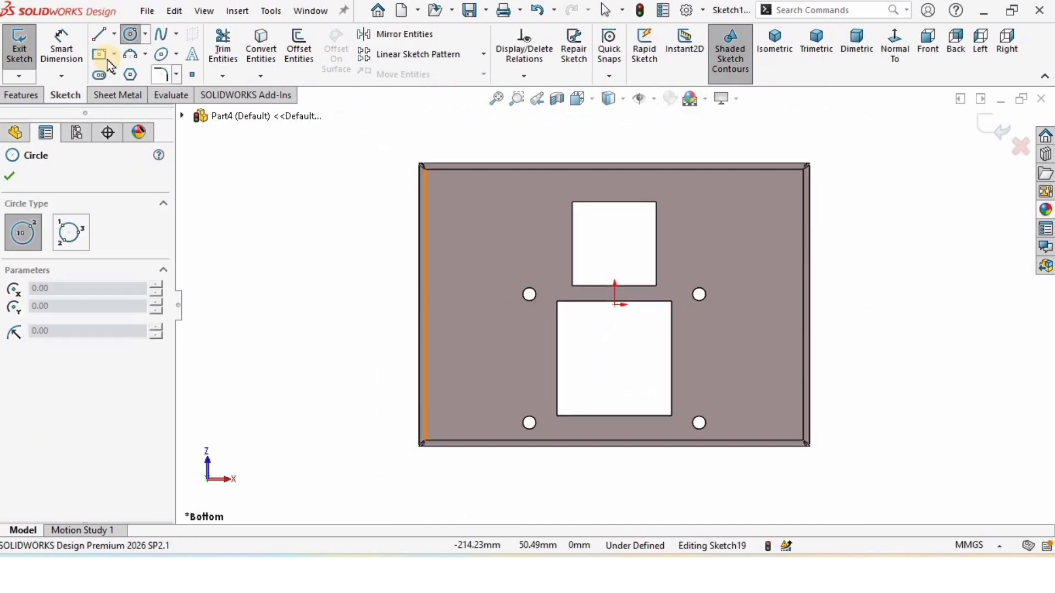
left_click(113, 55)
left_click(128, 92)
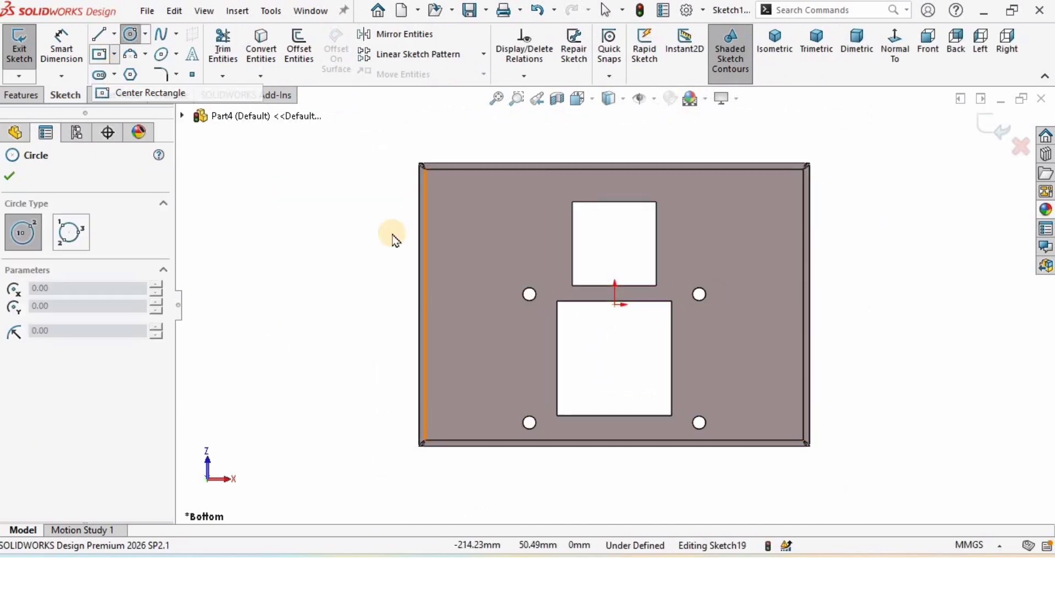
left_click(616, 305)
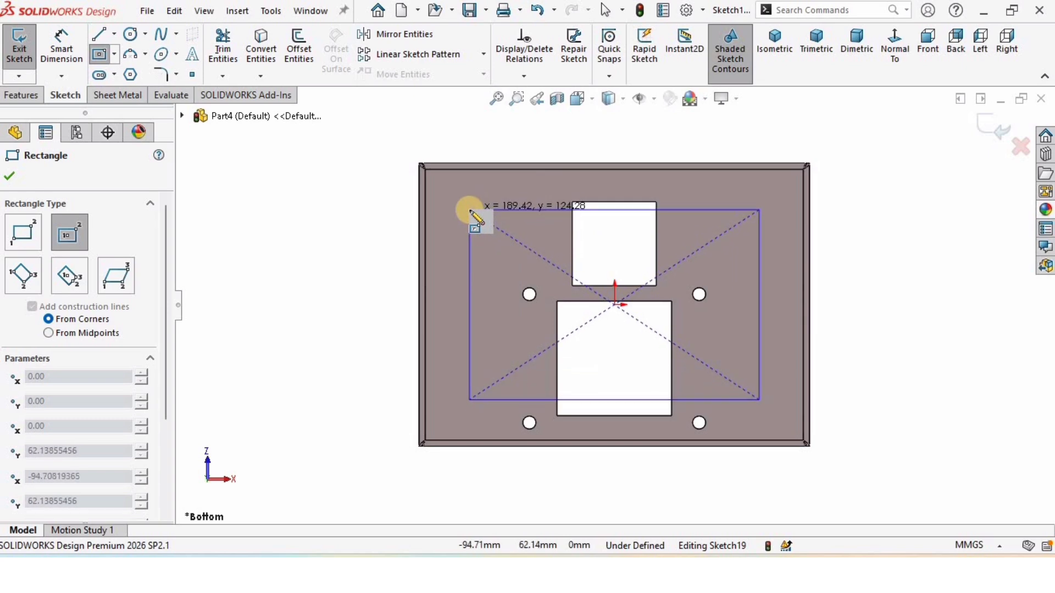
left_click(457, 201)
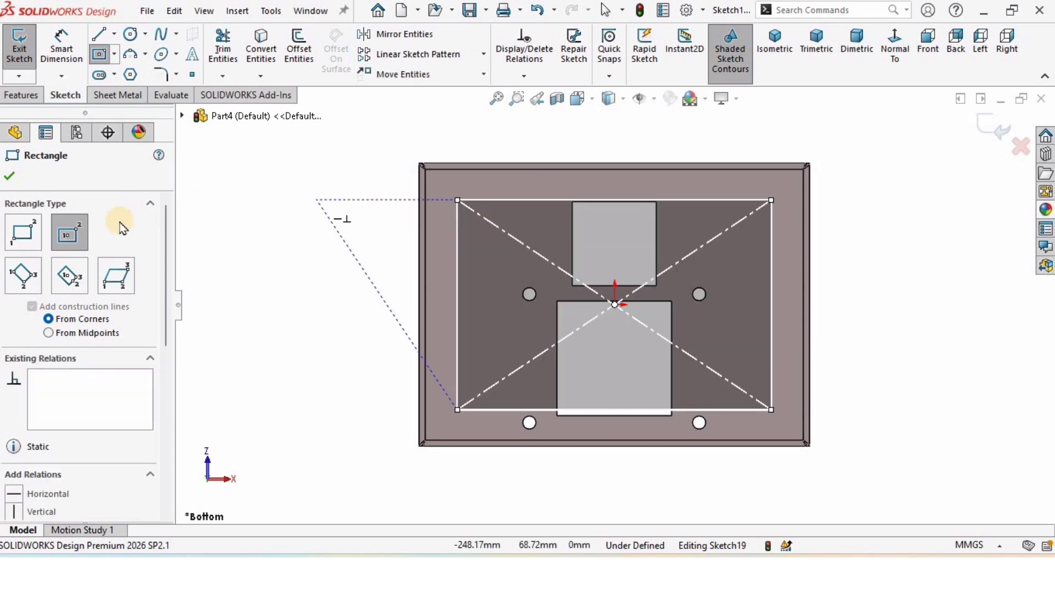
left_click_drag(167, 312, 61, 376)
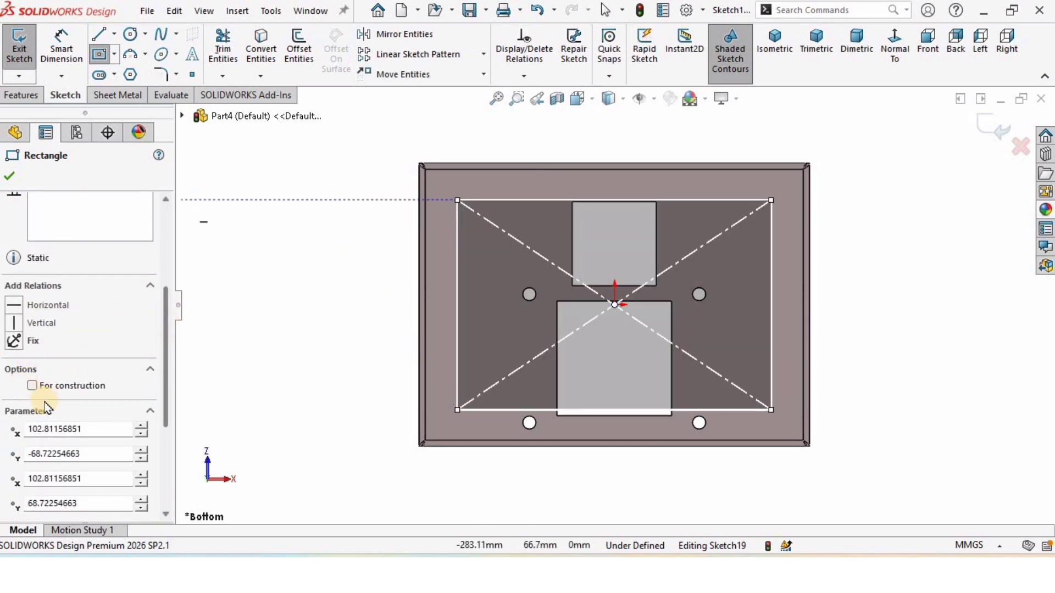
left_click(48, 385)
left_click(11, 177)
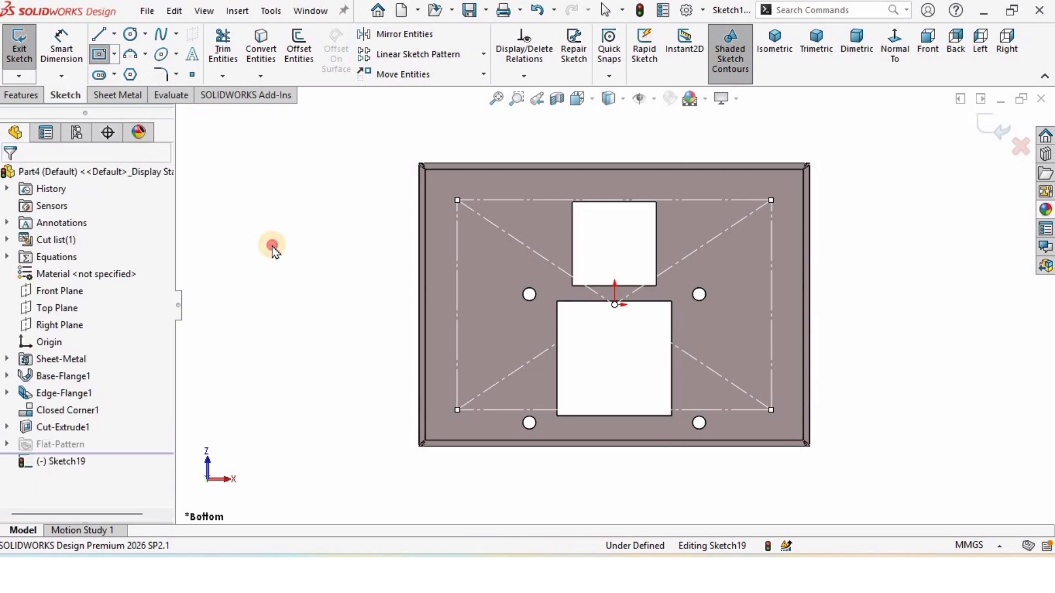
Step: Dimension the construction rectangle's width to 165 mm
left_click(61, 46)
left_click(695, 200)
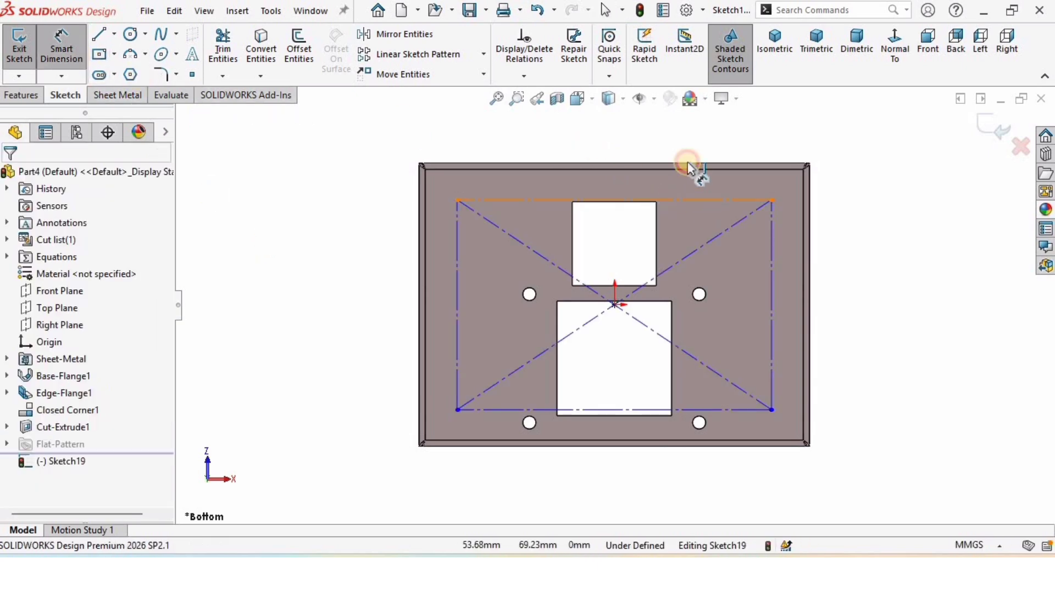
left_click(627, 145)
type("1")
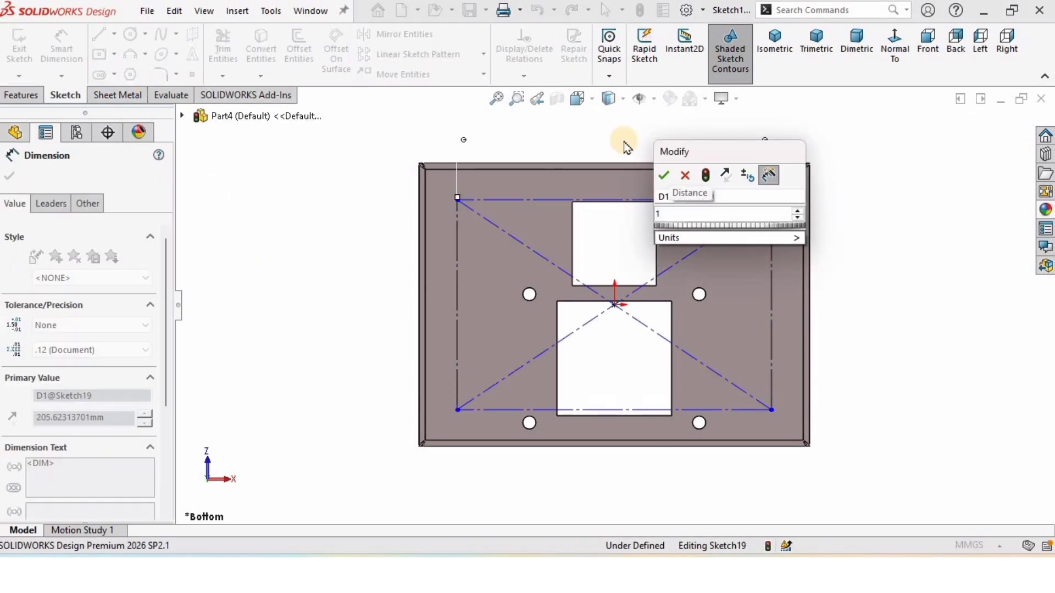
type("65")
key("Return")
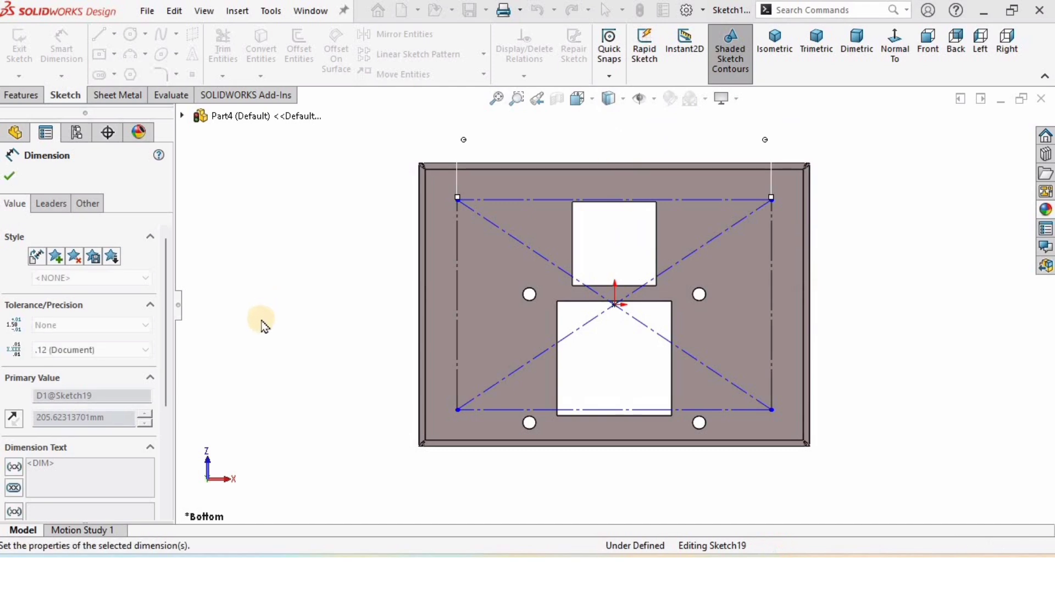
Step: Dimension the construction rectangle's height to 148 mm
left_click(487, 245)
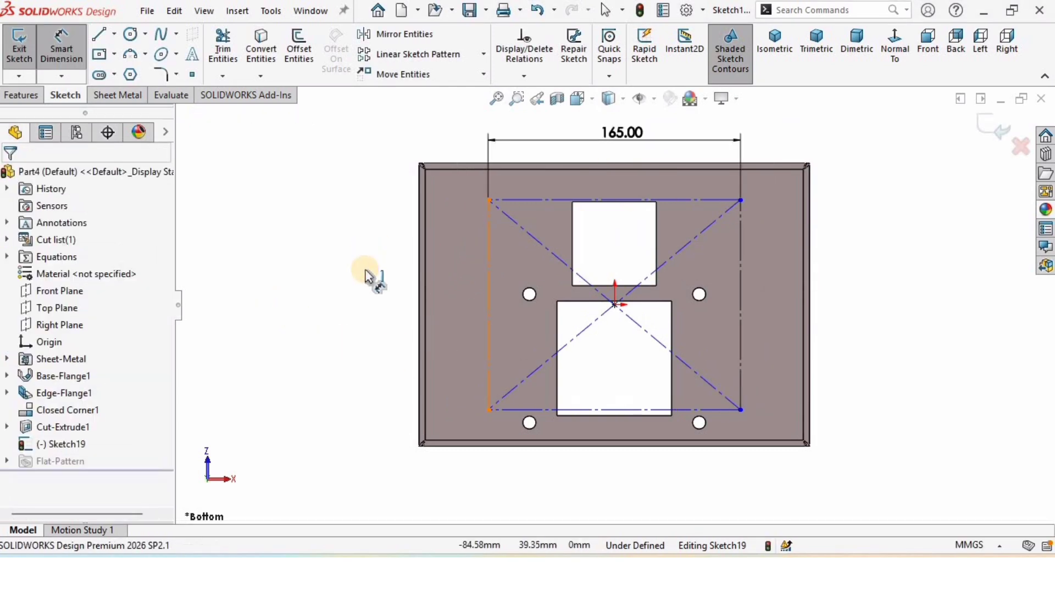
left_click(376, 288)
type("1")
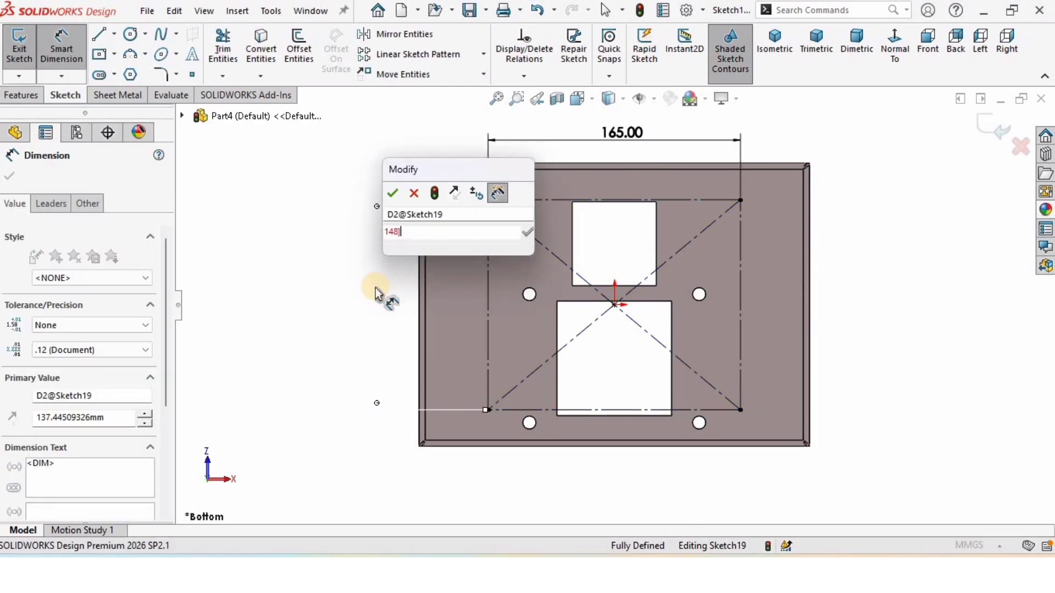
type("48")
key("Return")
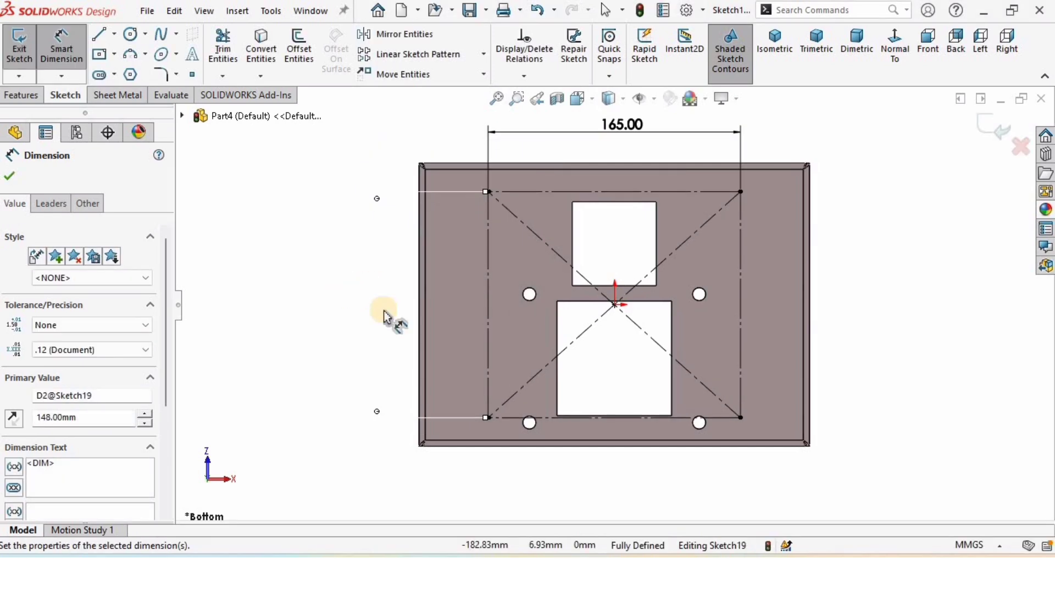
left_click(385, 317)
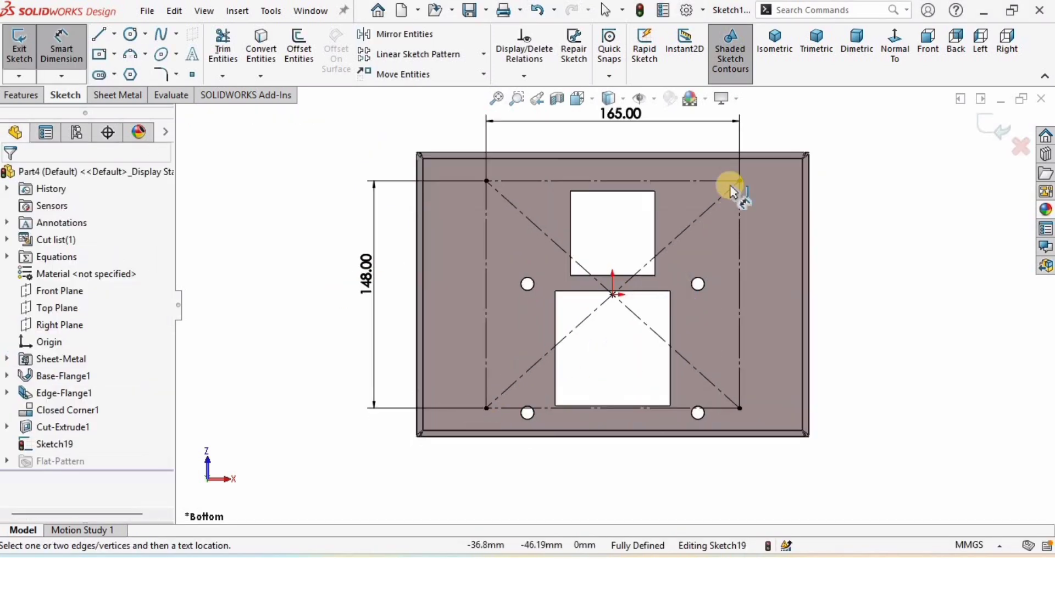
Step: Sketch a circle about 18 mm in diameter on the construction rectangle's lower-left corner and a slightly smaller one on its upper-right corner
left_click(130, 37)
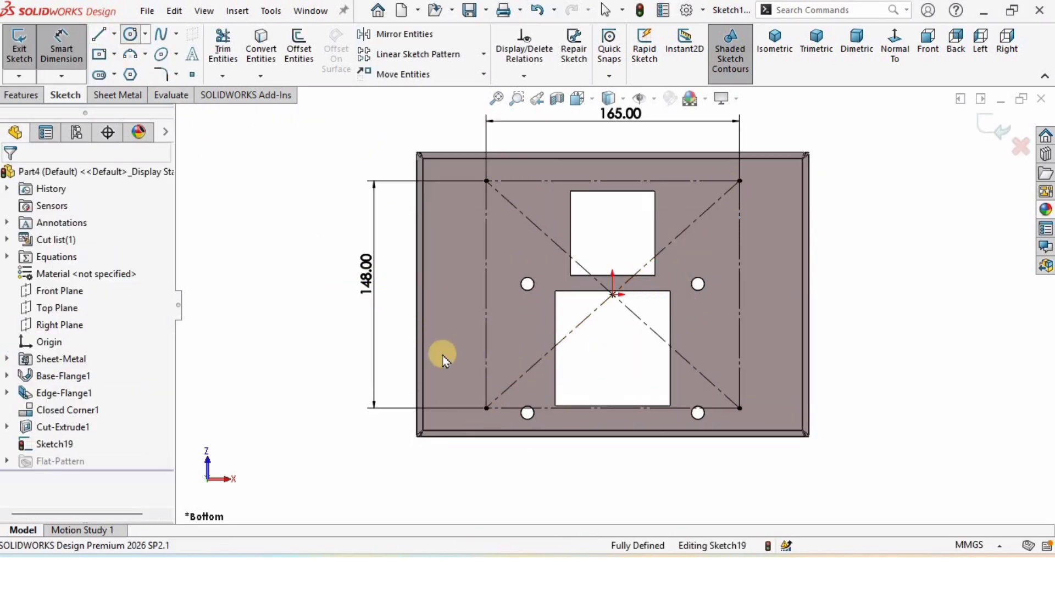
left_click(488, 403)
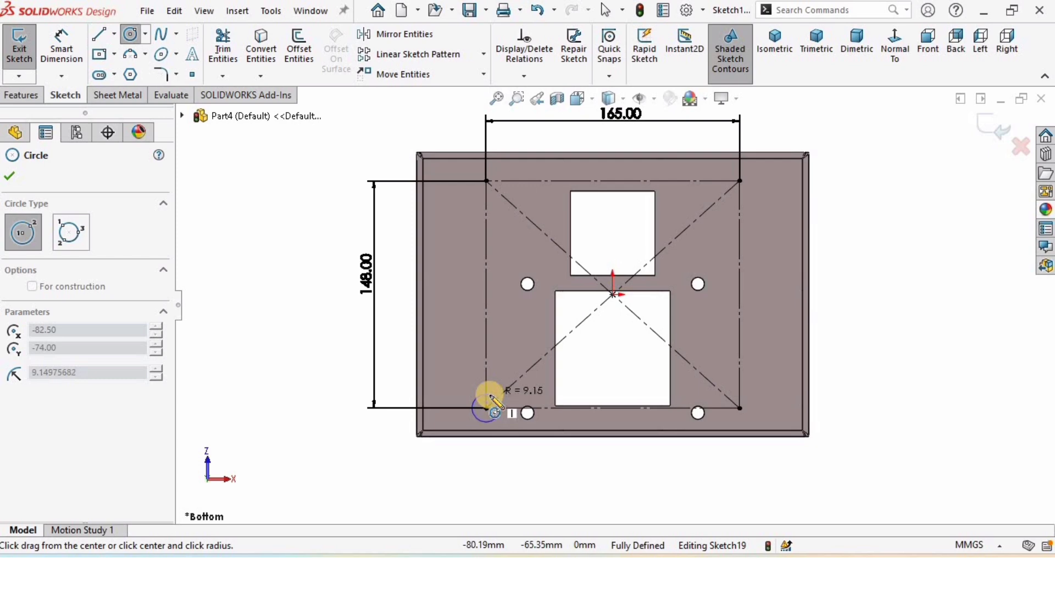
left_click(488, 395)
left_click(739, 181)
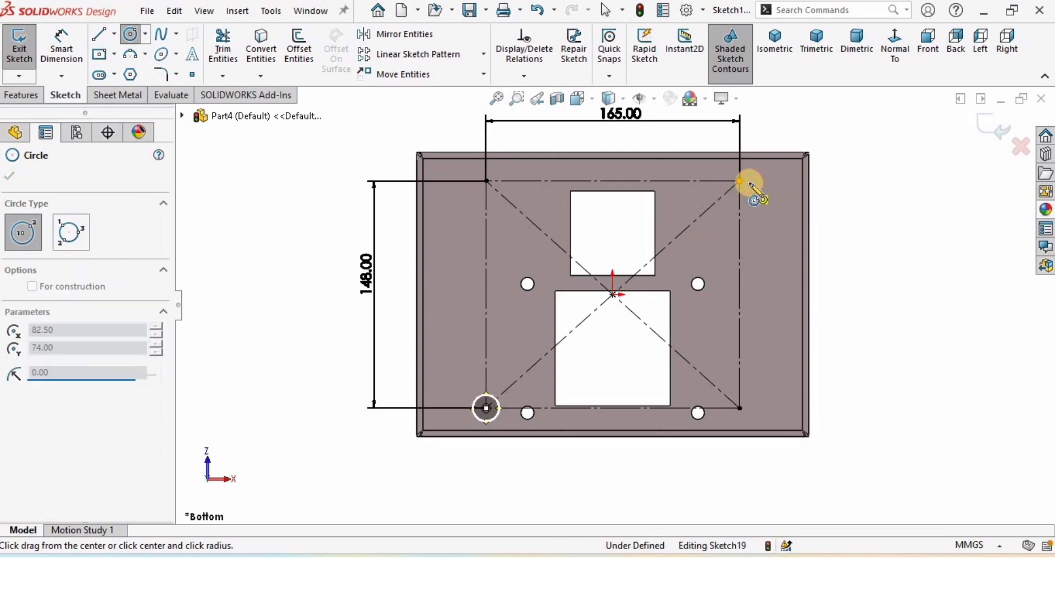
left_click(753, 188)
left_click(61, 45)
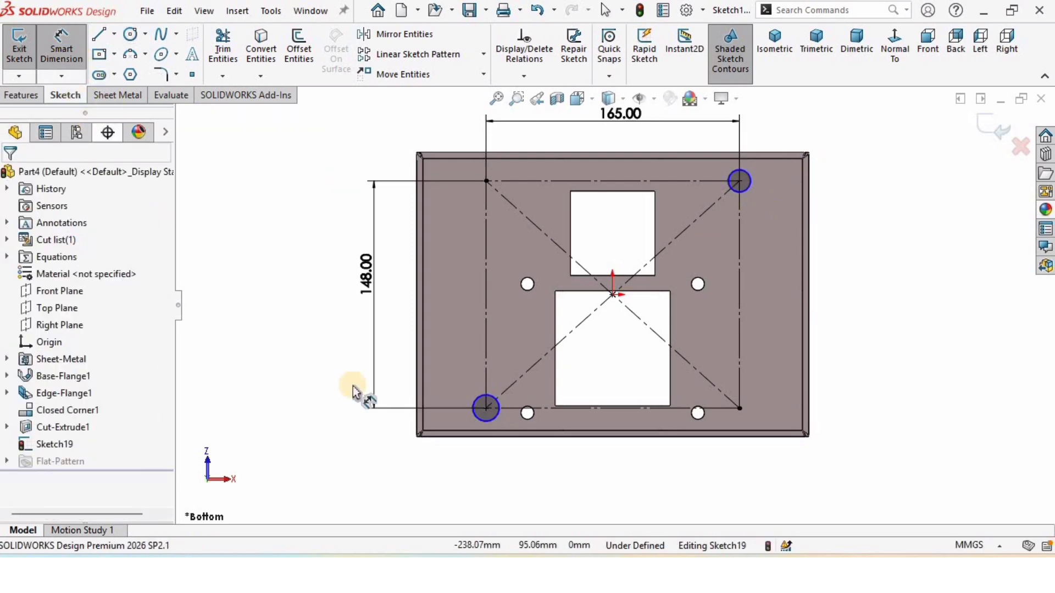
Step: Dimension the diameter of the circle on the construction rectangle's lower-left corner to 8.5 mm
left_click(477, 401)
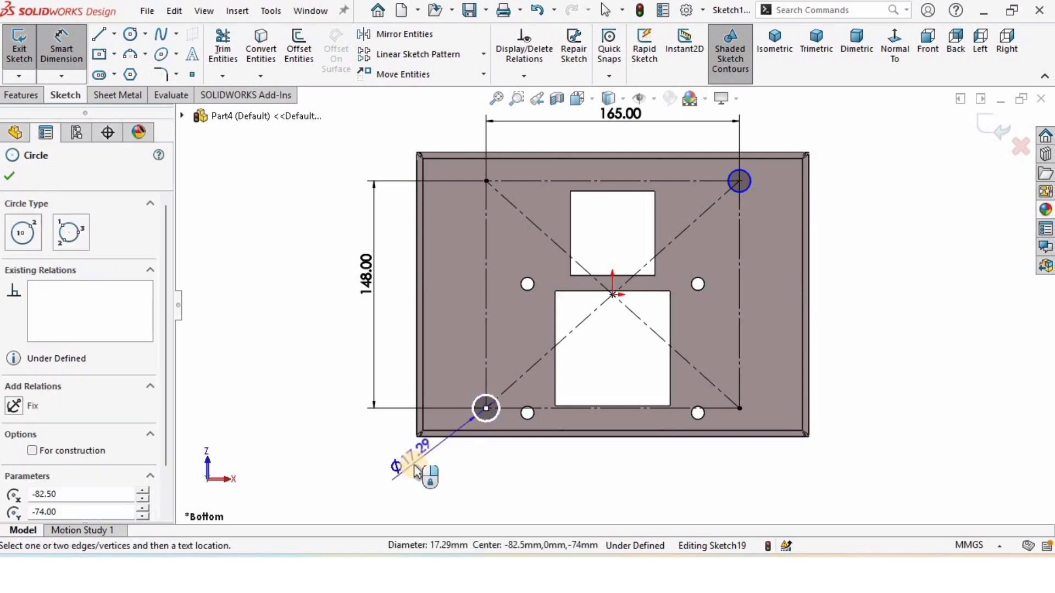
left_click(416, 467)
type("8.5")
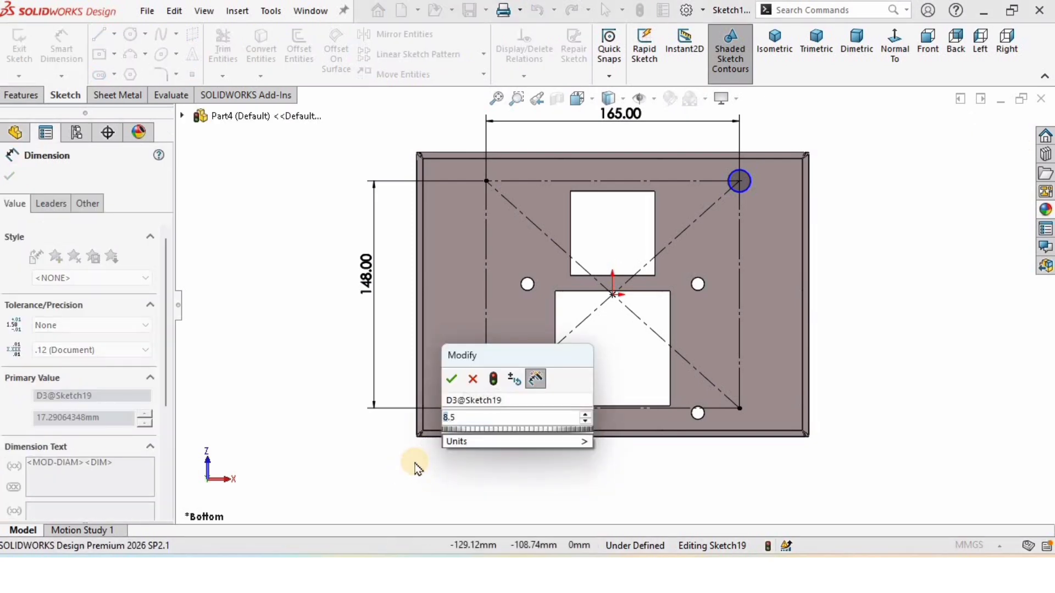
key("Return")
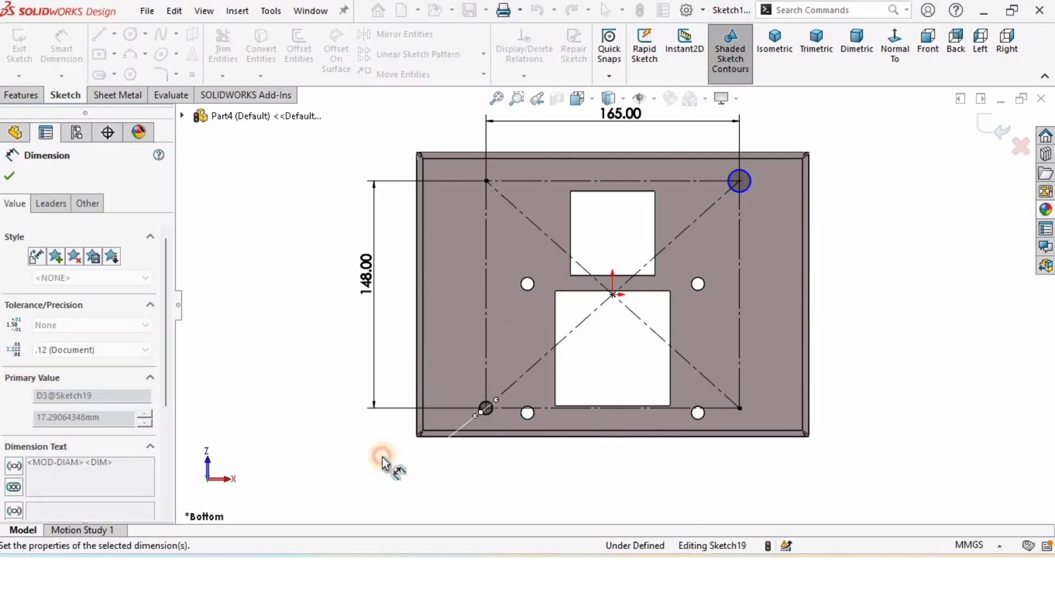
key("Escape")
Step: Make the circle on the upper-right corner equal in size to the dimensioned lower-left circle
left_click(741, 182)
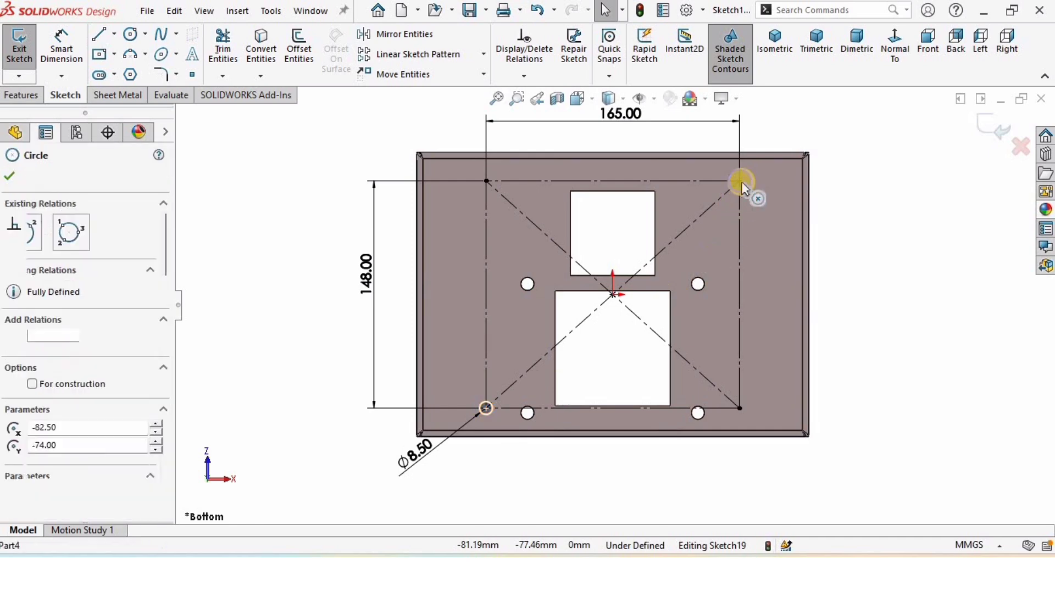
left_click(747, 182, "ctrl")
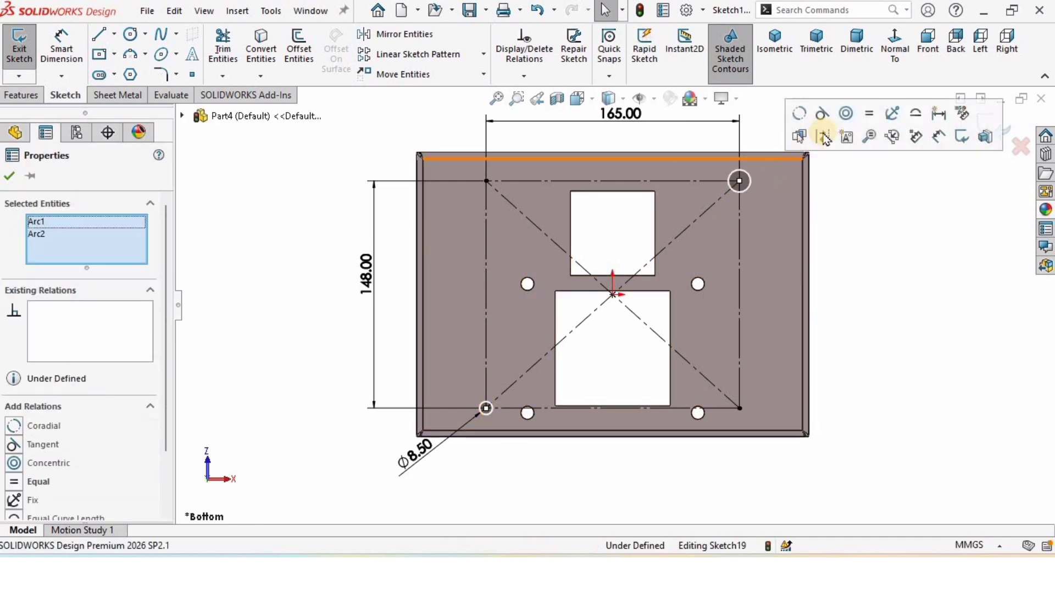
left_click(869, 113)
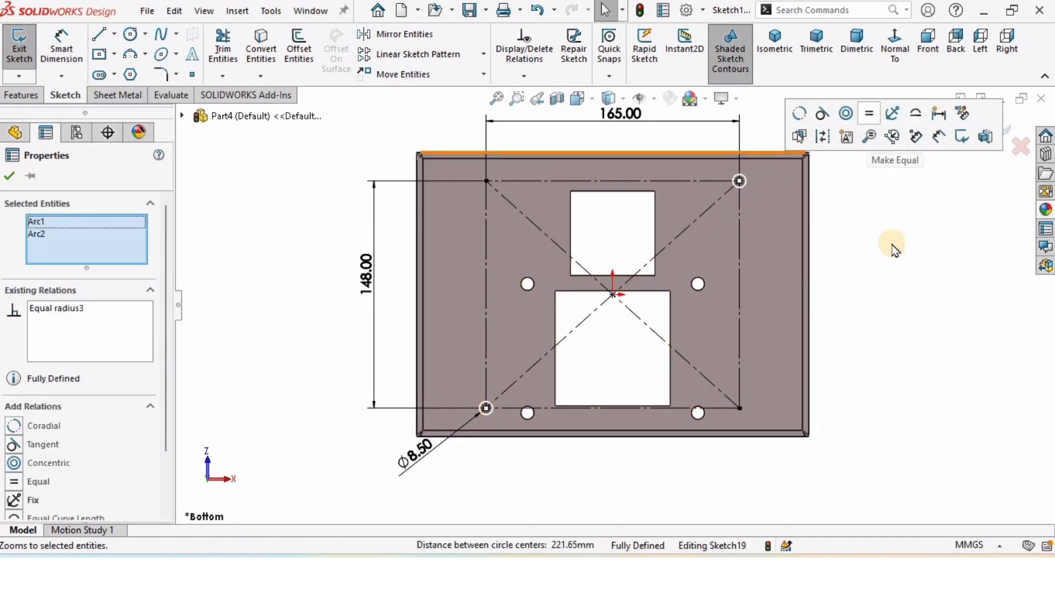
left_click(881, 247)
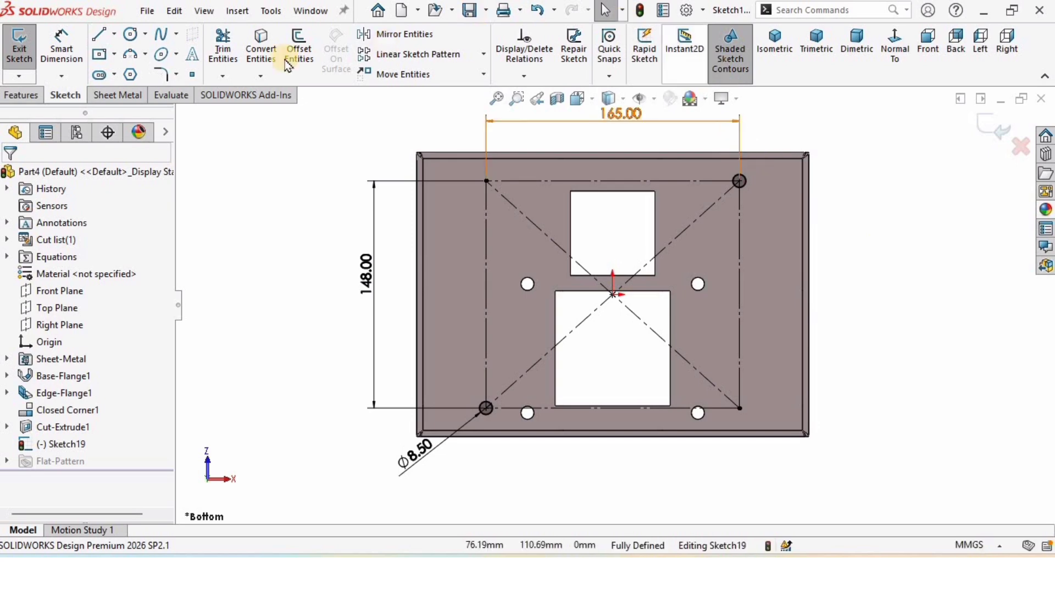
Step: Cut the two corner circles through the cover's base with a blind normal Extruded Cut linked to the sheet thickness
left_click(126, 97)
left_click(604, 38)
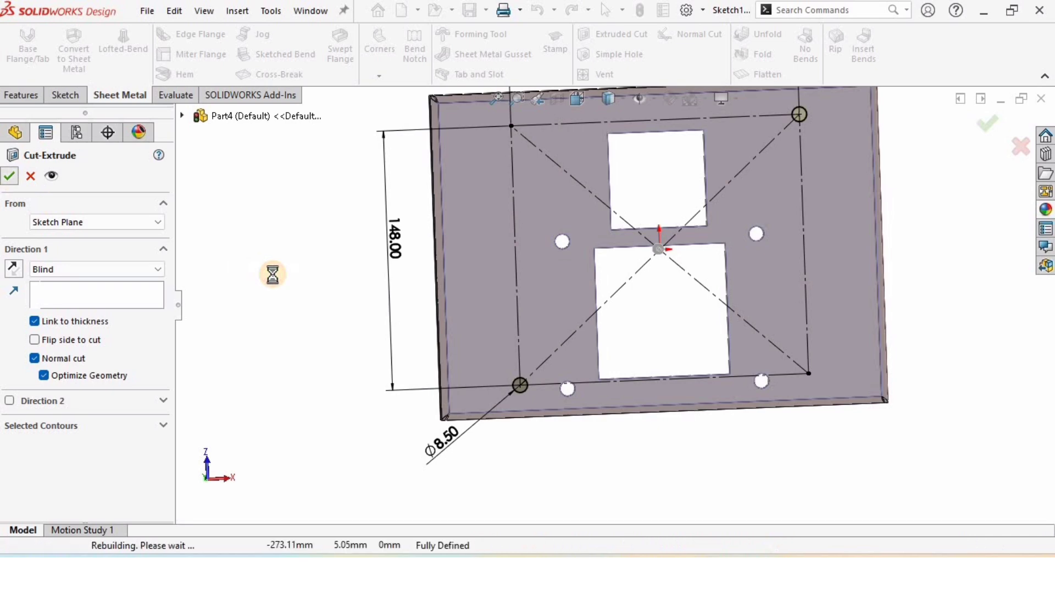
left_click(690, 331)
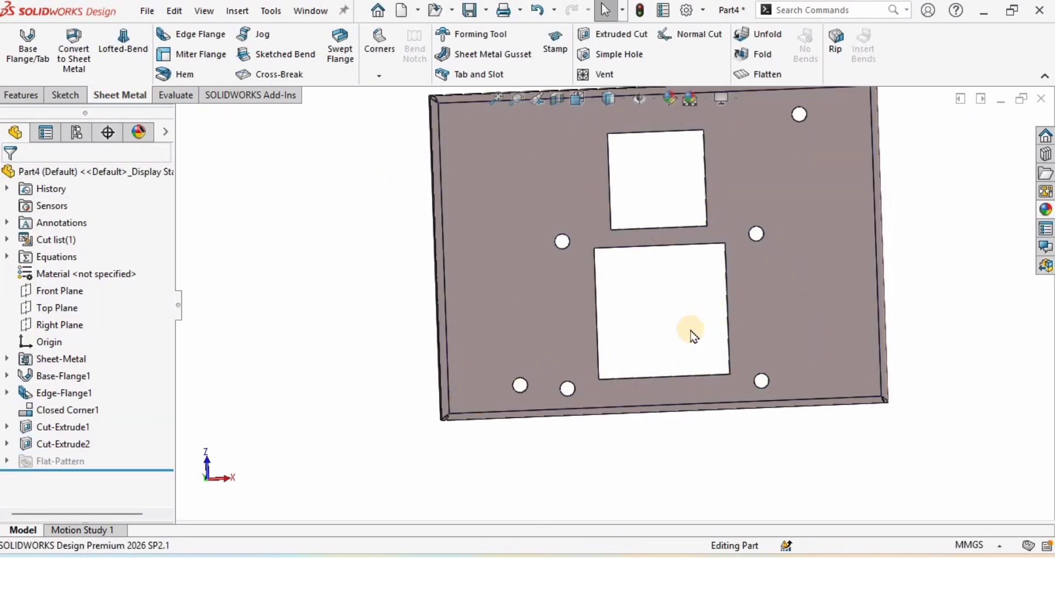
Step: Change the display view settings and examine the cover's openings, holes and flanges from several angles
scroll(690, 330, "up", 1)
middle_click_drag(600, 215, 700, 232)
scroll(700, 232, "down", 1)
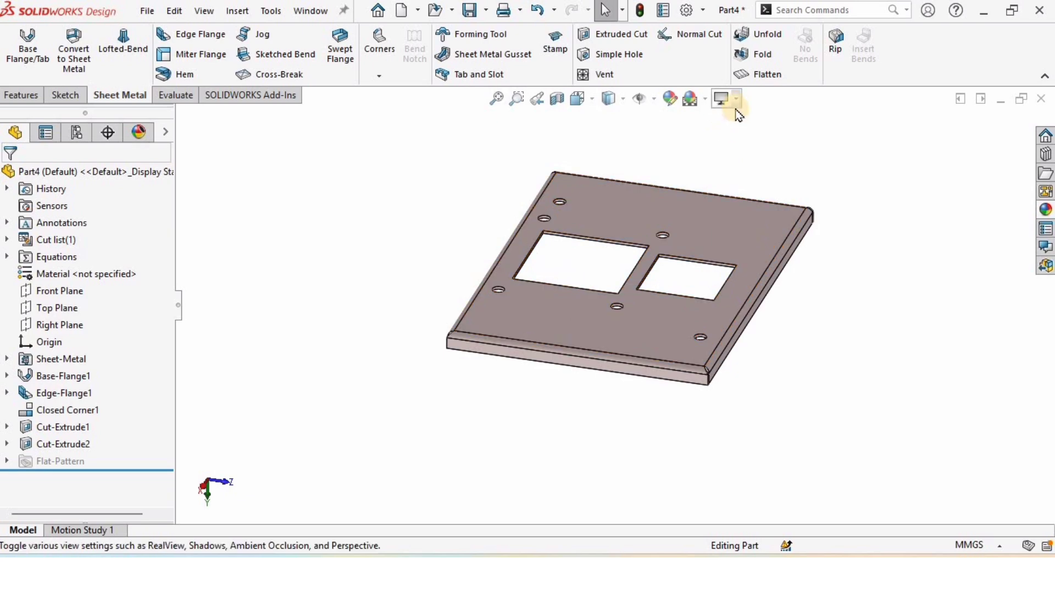
left_click(739, 102)
left_click(733, 117)
middle_click_drag(685, 279, 641, 276)
scroll(642, 275, "up", 2)
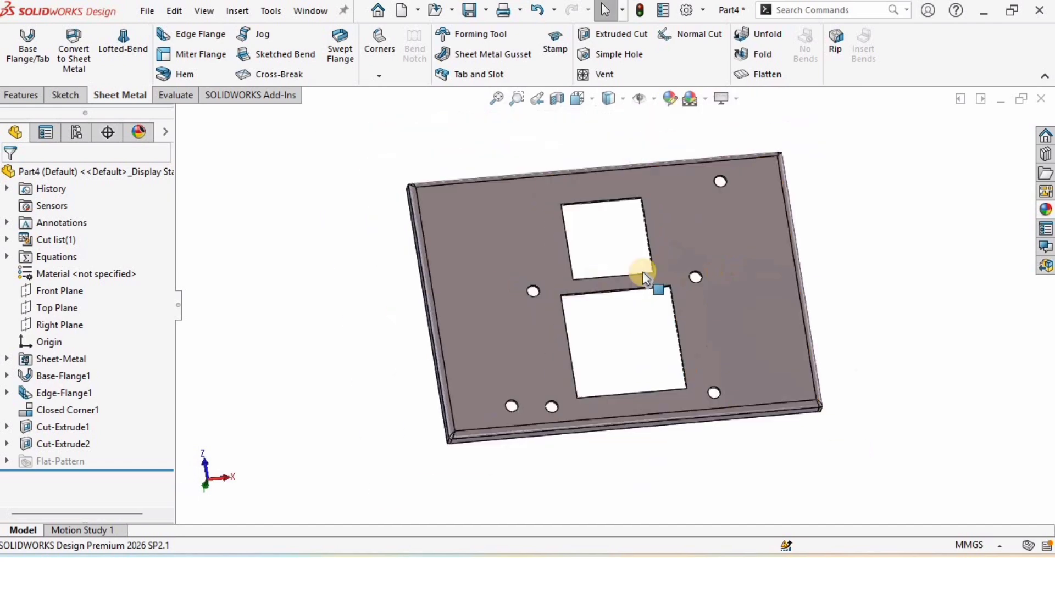
Step: Save the cover under a new name as a SOLIDWORKS Part file in the Enclosure folder
left_click(145, 12)
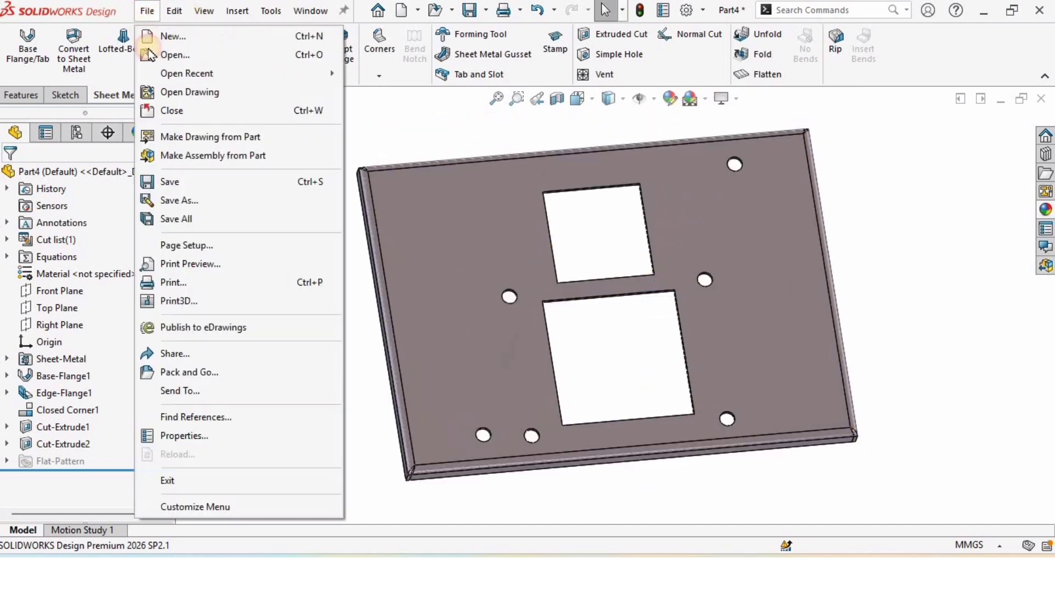
left_click(207, 209)
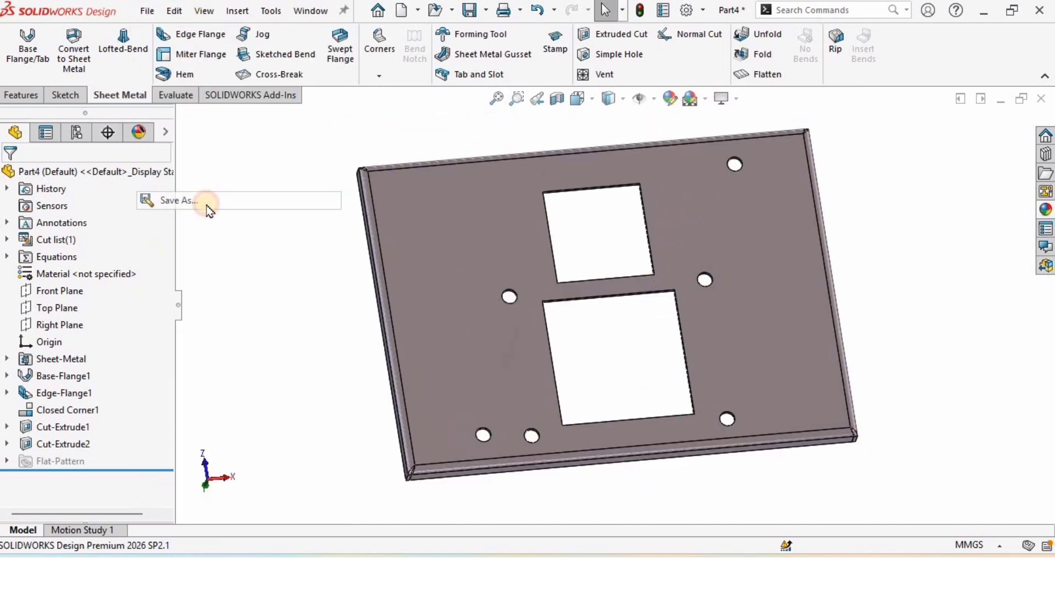
left_click(342, 295)
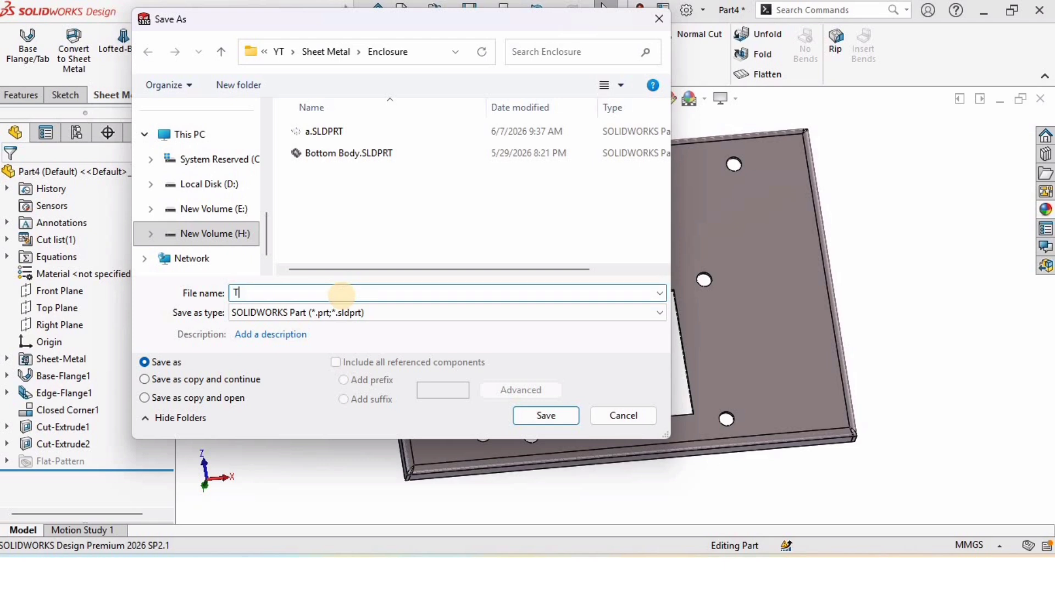